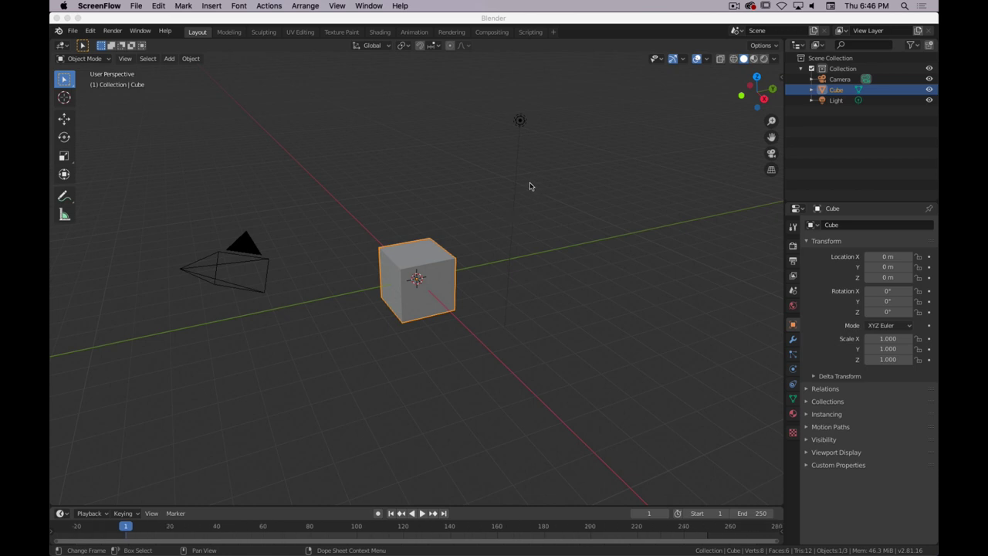
# - Box-select the default cube, camera and light and delete all three
pyautogui.click(569, 111)
pyautogui.moveTo(580, 83); pyautogui.dragTo(174, 386)
pyautogui.press('x')
pyautogui.click(320, 352)
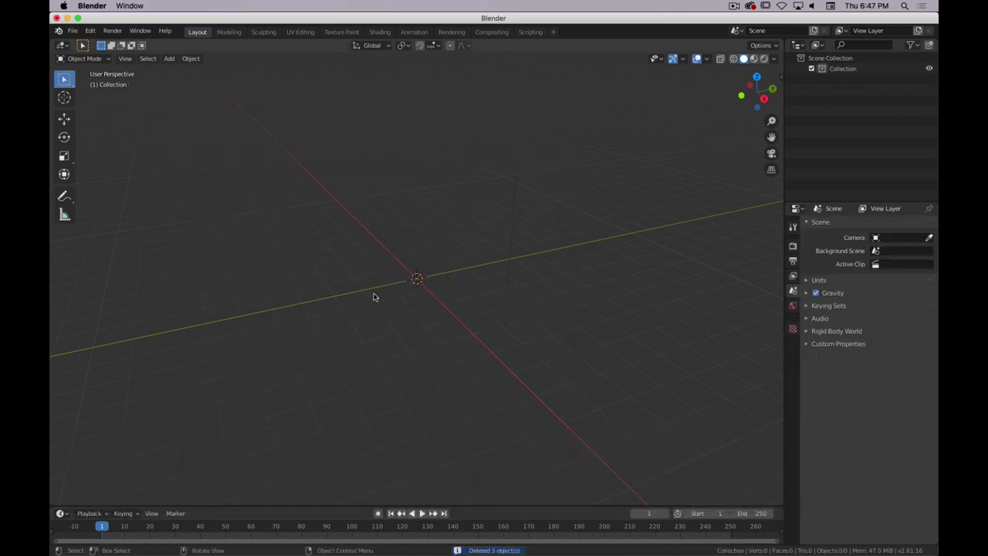
# - Add a cylinder at the origin and set its vertex count to 6, making a hexagonal prism
pyautogui.hotkey('shift', 'a')
pyautogui.moveTo(374, 297)
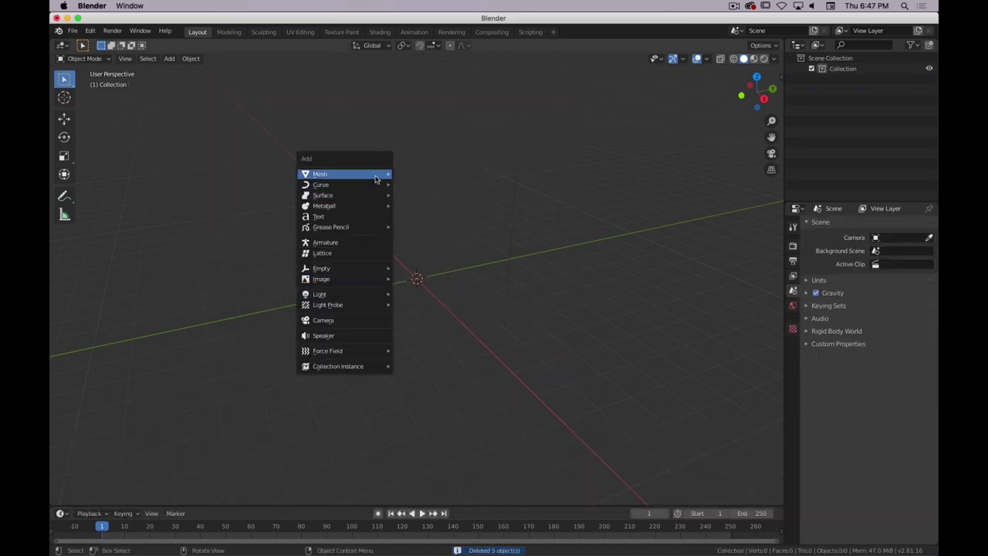
pyautogui.moveTo(377, 175)
pyautogui.click(430, 227)
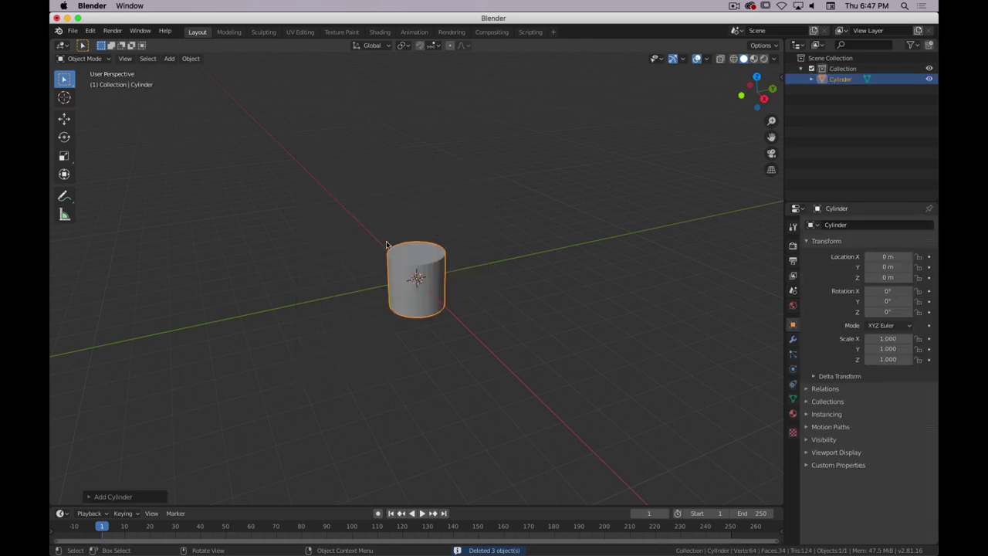
pyautogui.click(88, 498)
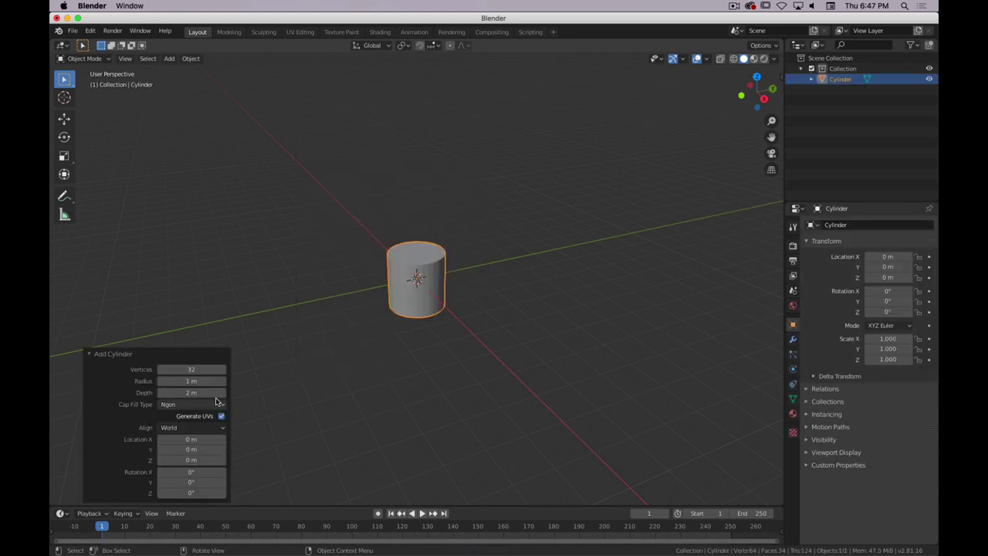
pyautogui.click(197, 370)
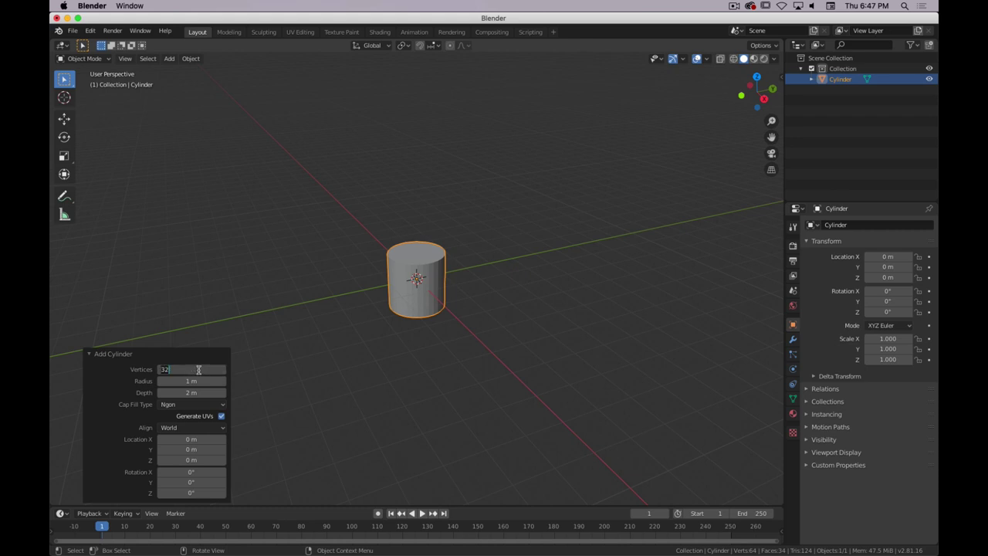
pyautogui.write('6')
pyautogui.press('Return')
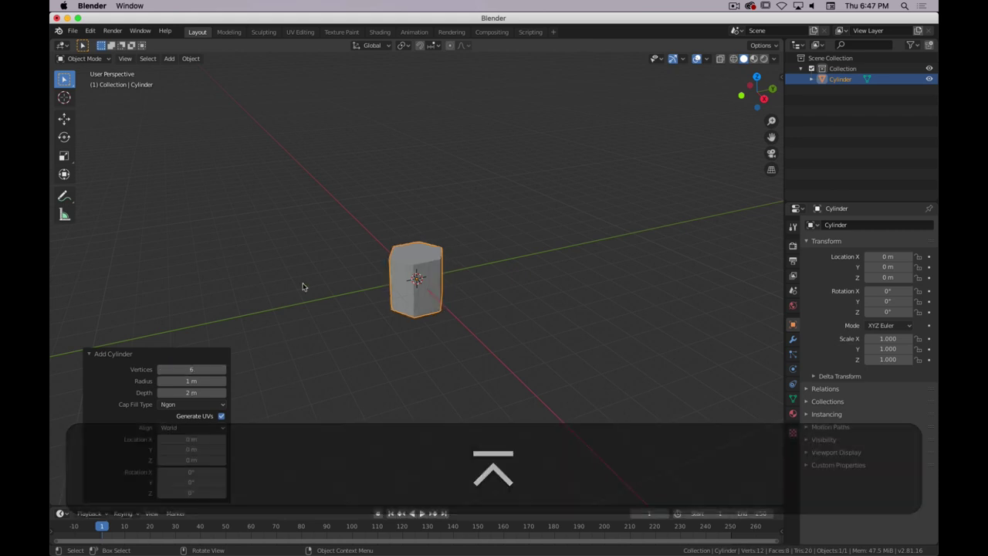
pyautogui.scroll(3, 380, 376)
pyautogui.moveTo(380, 376); pyautogui.dragTo(434, 373, button='middle')
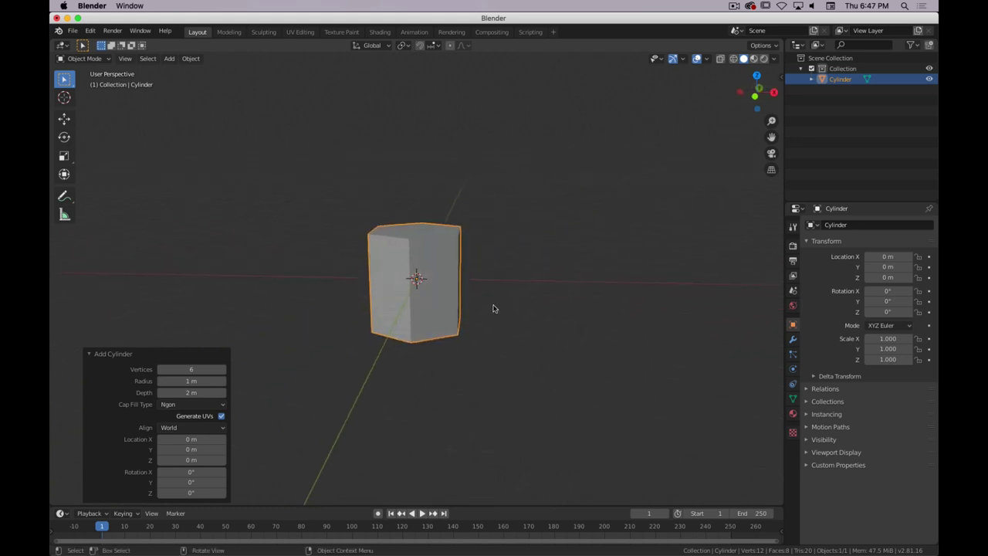
# - In Edit Mode and front view, raise the cylinder mesh 1 m on Z so its bottom sits on the origin
pyautogui.press('Tab')
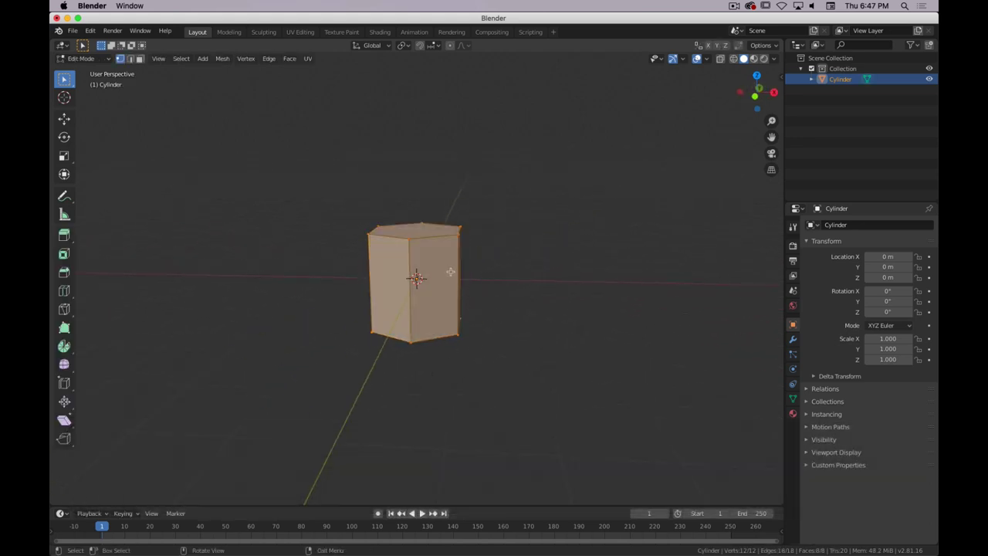
pyautogui.press('KP_1')
pyautogui.scroll(4, 439, 317)
pyautogui.keyDown('shift'); pyautogui.moveTo(374, 362); pyautogui.dragTo(385, 342, button='middle'); pyautogui.keyUp('shift')
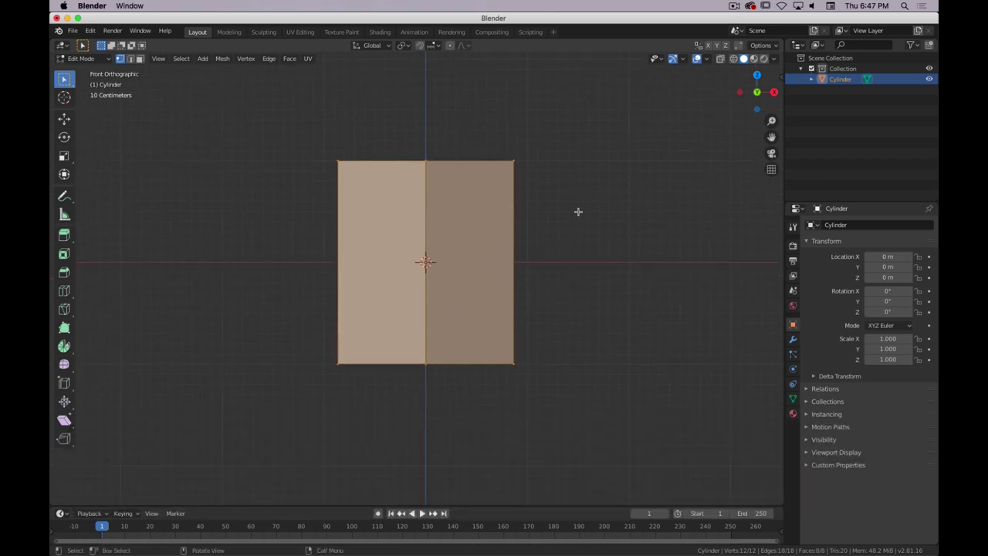
pyautogui.press('g')
pyautogui.press('z')
pyautogui.press('1')
pyautogui.press('Return')
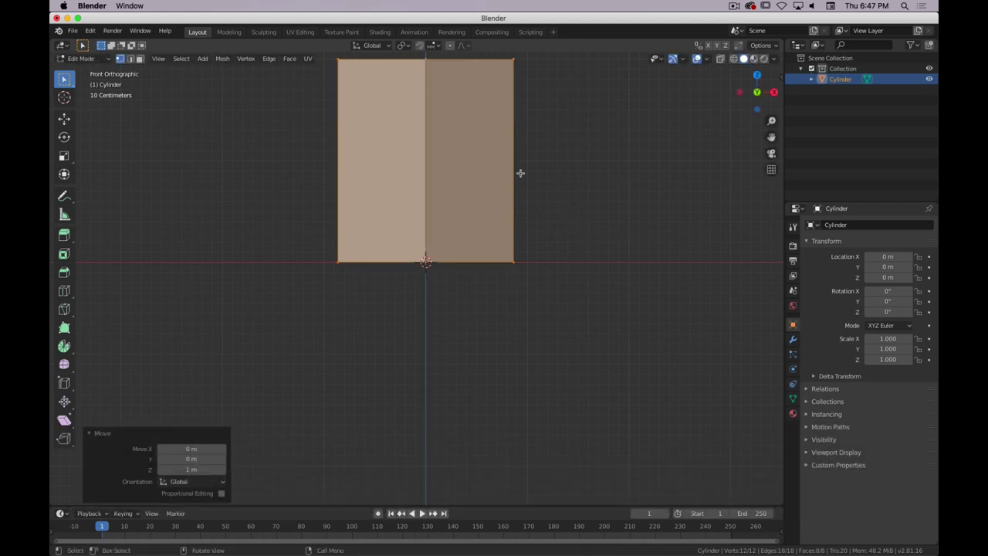
pyautogui.keyDown('shift'); pyautogui.moveTo(522, 169); pyautogui.dragTo(547, 268, button='middle'); pyautogui.keyUp('shift')
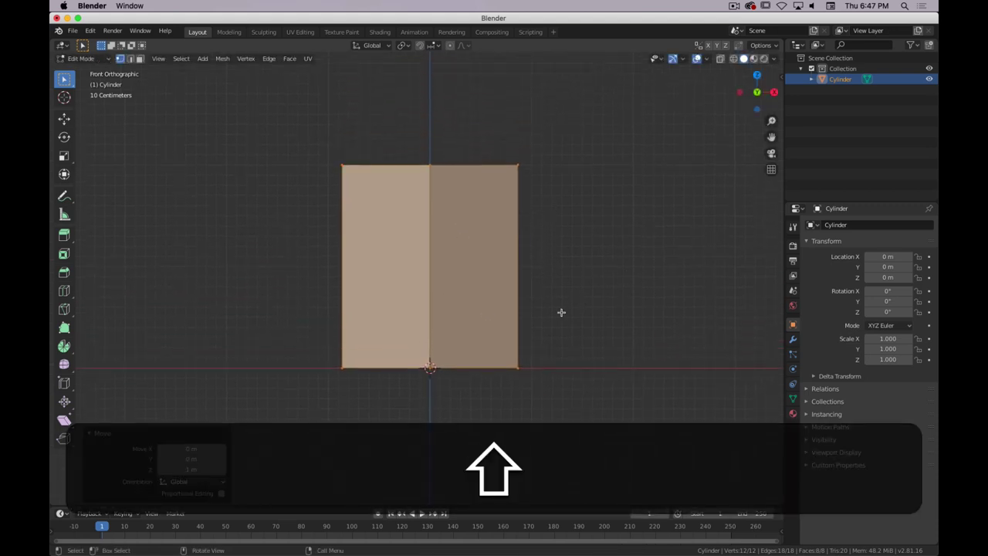
# - Scale the mesh to 0.070 in X and Y, keeping its height, to form a thin post
pyautogui.press('s')
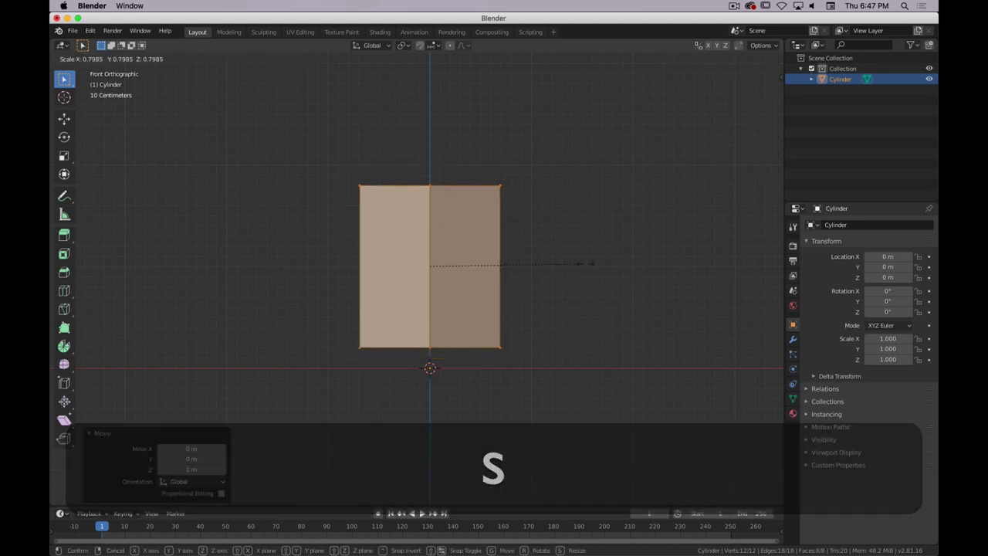
pyautogui.hotkey('shift', 'z')
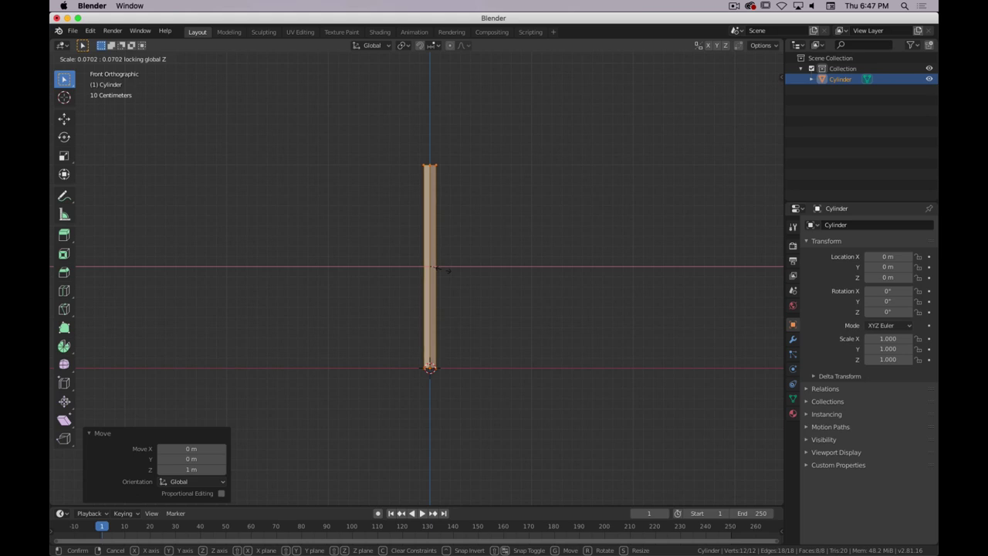
pyautogui.click(447, 270)
pyautogui.moveTo(455, 265); pyautogui.dragTo(404, 271, button='middle')
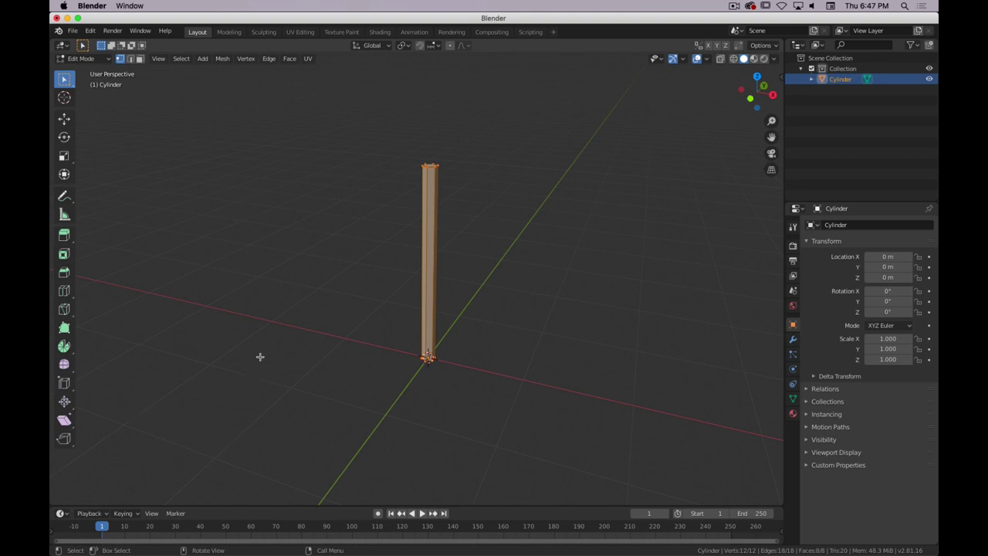
pyautogui.moveTo(602, 279); pyautogui.dragTo(490, 310, button='middle')
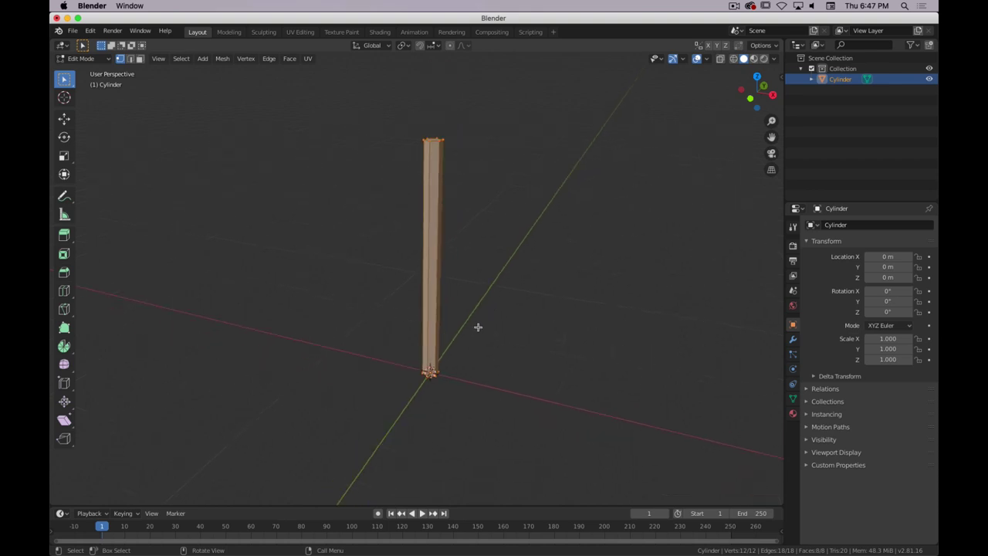
pyautogui.moveTo(479, 353); pyautogui.dragTo(481, 316, button='middle')
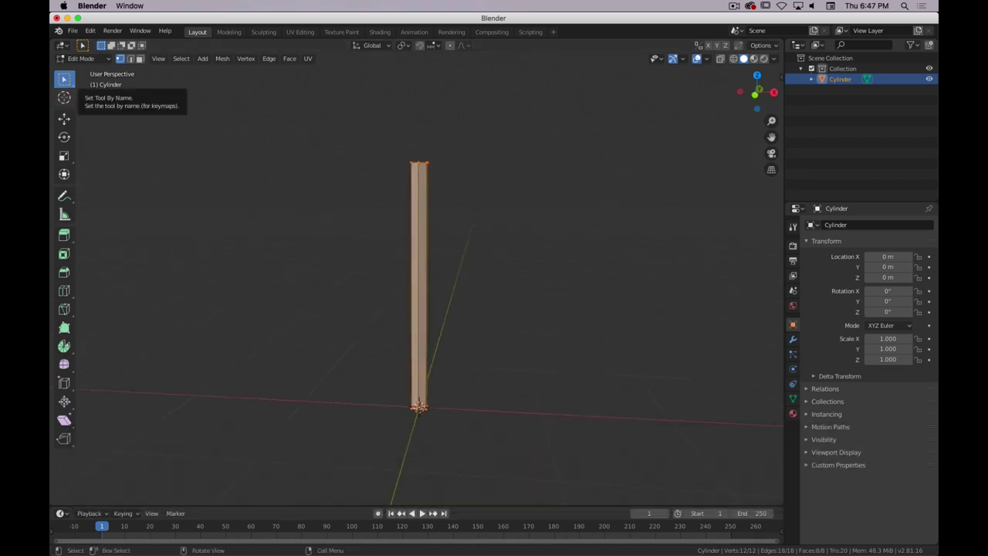
# - Switch to Firefox to view a chain-link fencing texture in Google Images
pyautogui.press('super+Tab')
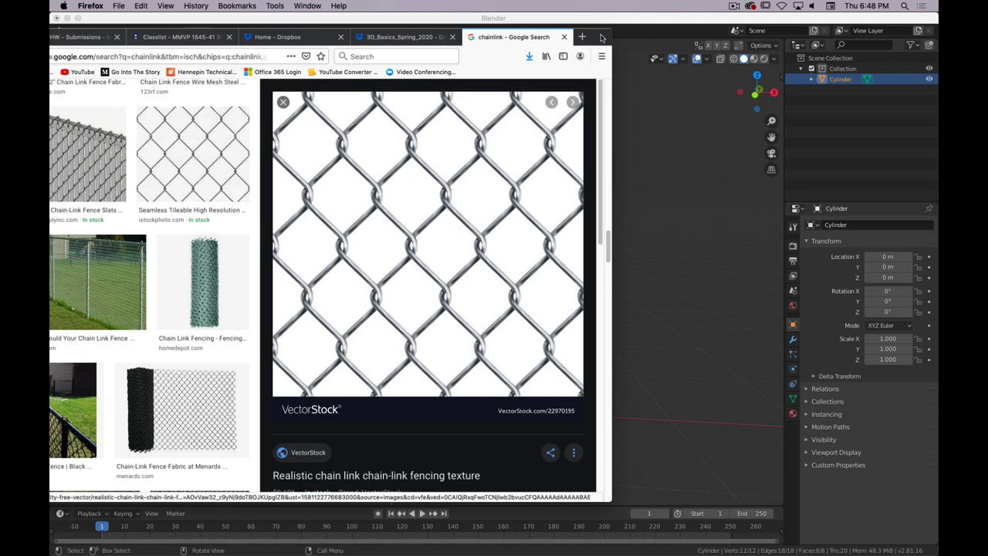
# - Save the image into 3D_Basics_Spring_2020, naming the file chain-link.jpg
pyautogui.rightClick(433, 275)
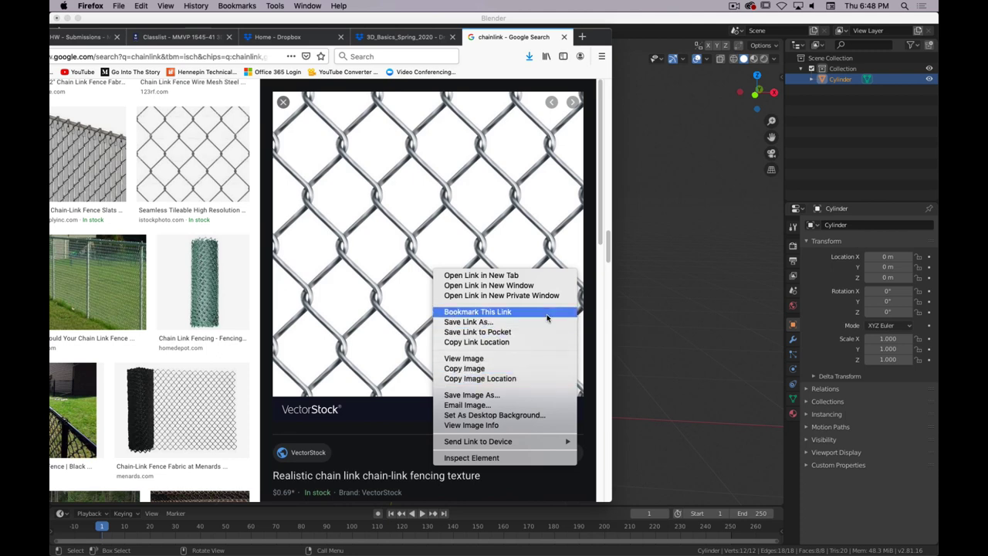
pyautogui.click(490, 395)
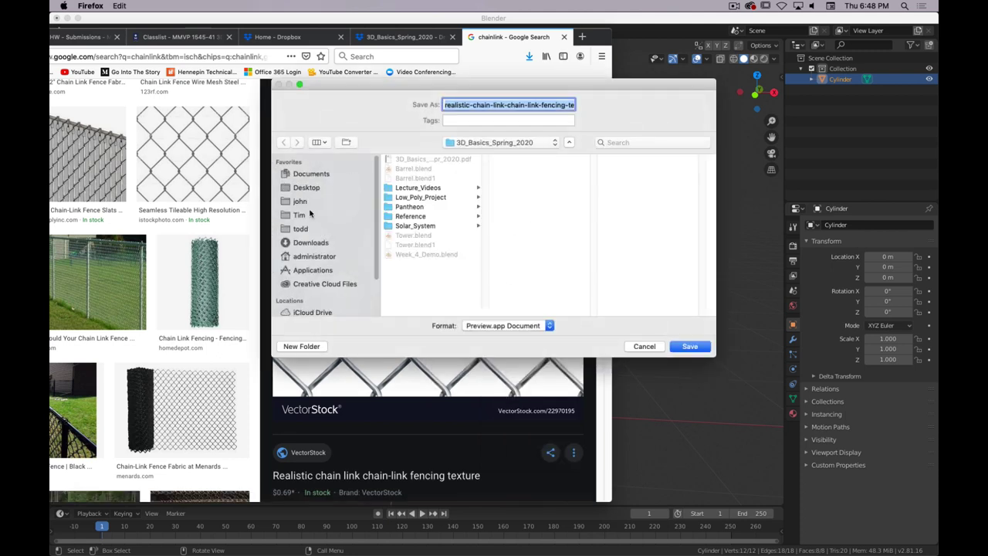
pyautogui.click(301, 216)
pyautogui.click(457, 188)
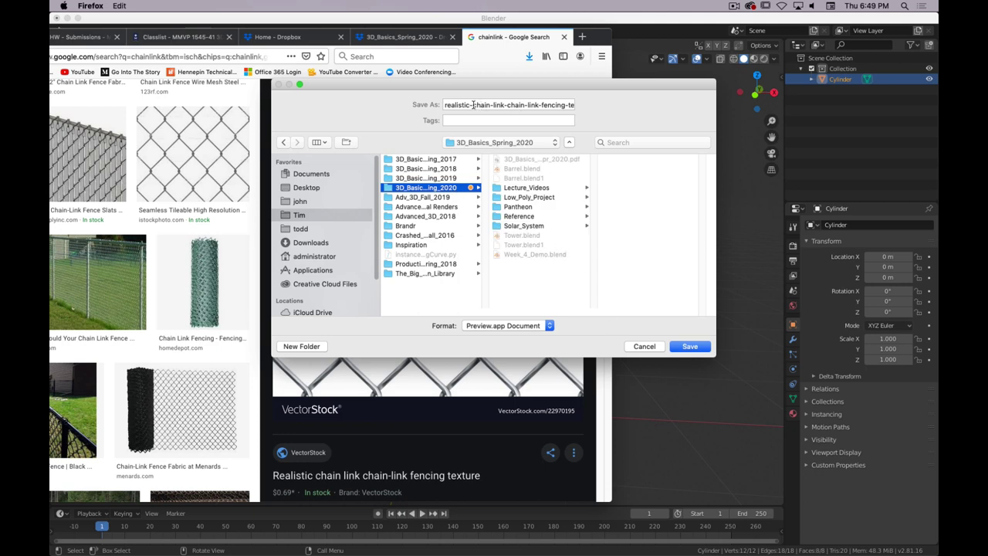
pyautogui.tripleClick(473, 105)
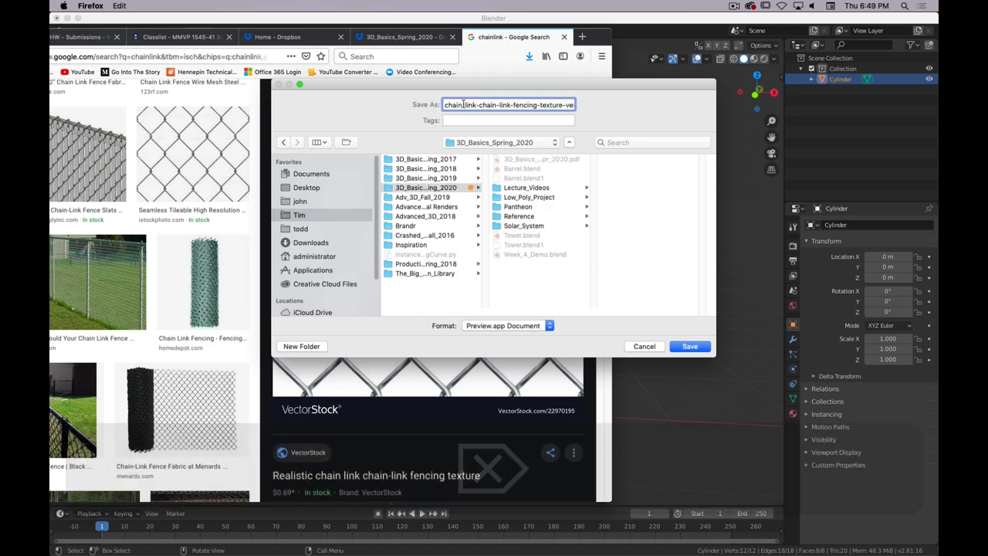
pyautogui.moveTo(475, 105); pyautogui.dragTo(556, 108)
pyautogui.press('Delete')
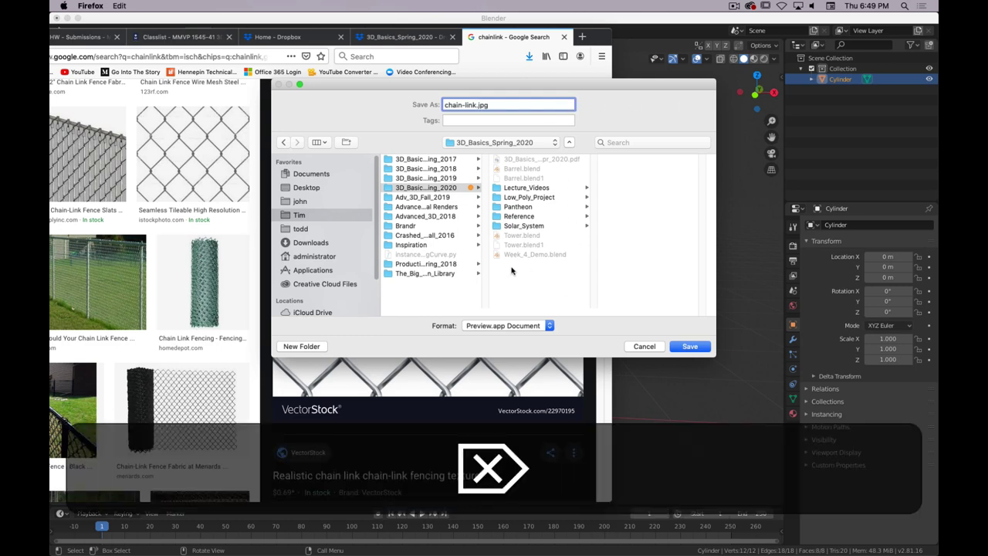
pyautogui.press('Tab')
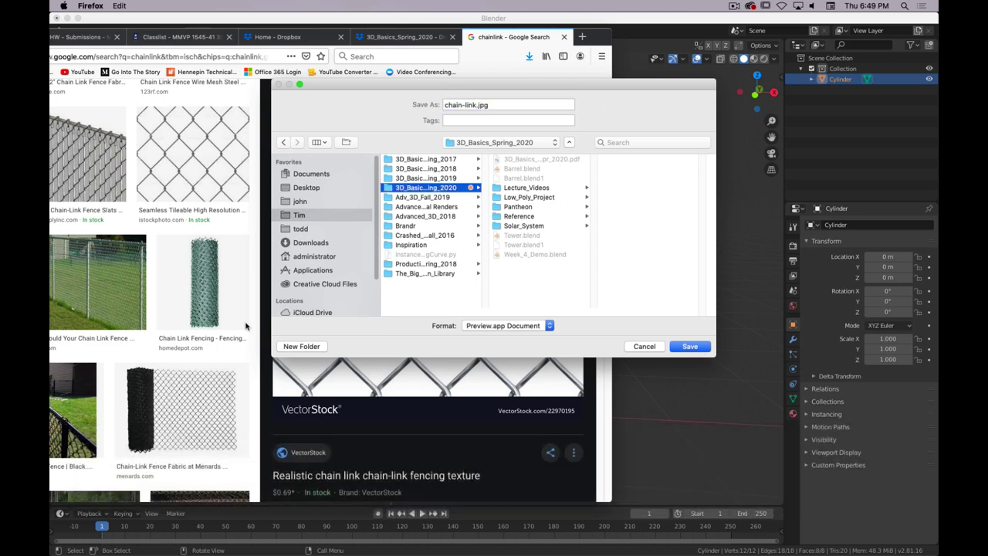
# - Create a new References folder there and save the image into it
pyautogui.click(295, 348)
pyautogui.write('R')
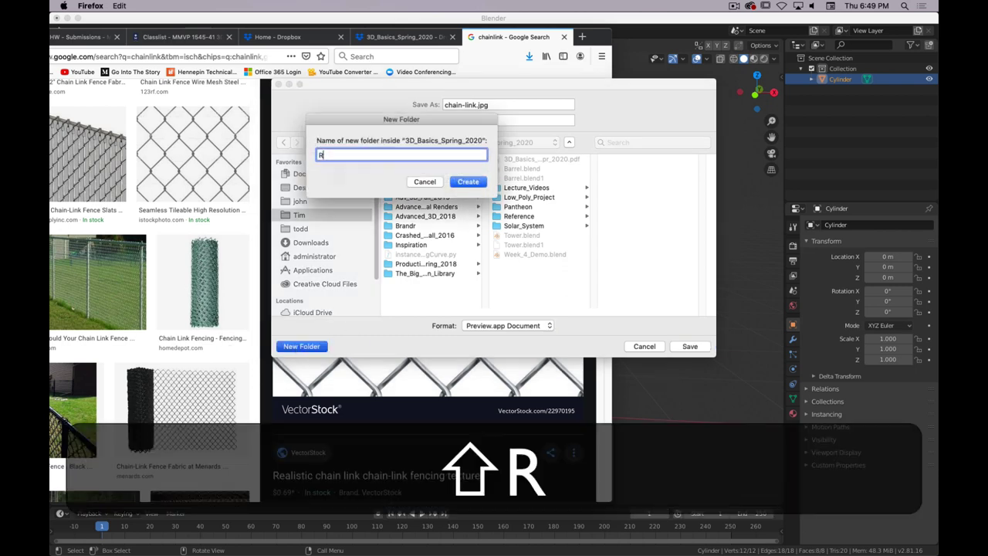
pyautogui.write('eference')
pyautogui.press('Return')
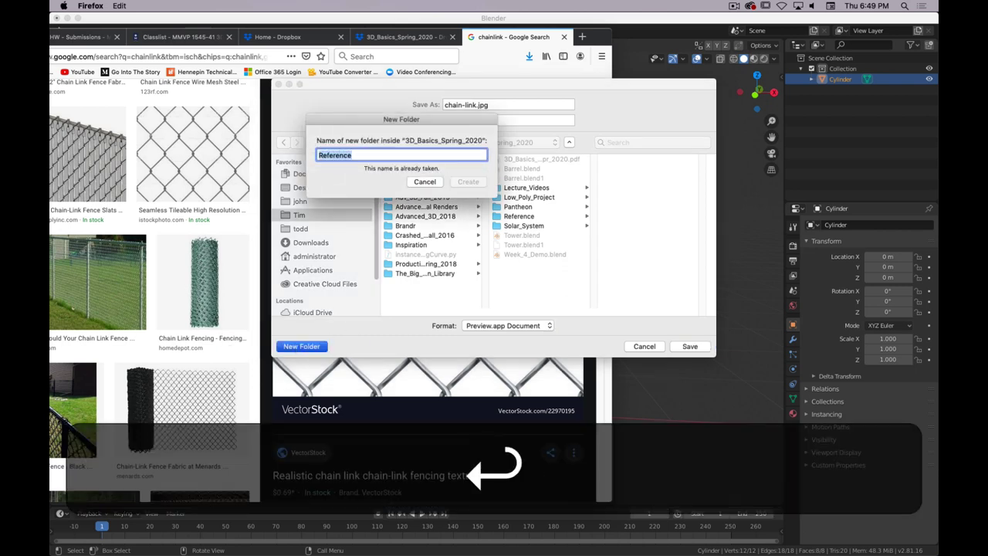
pyautogui.click(366, 154)
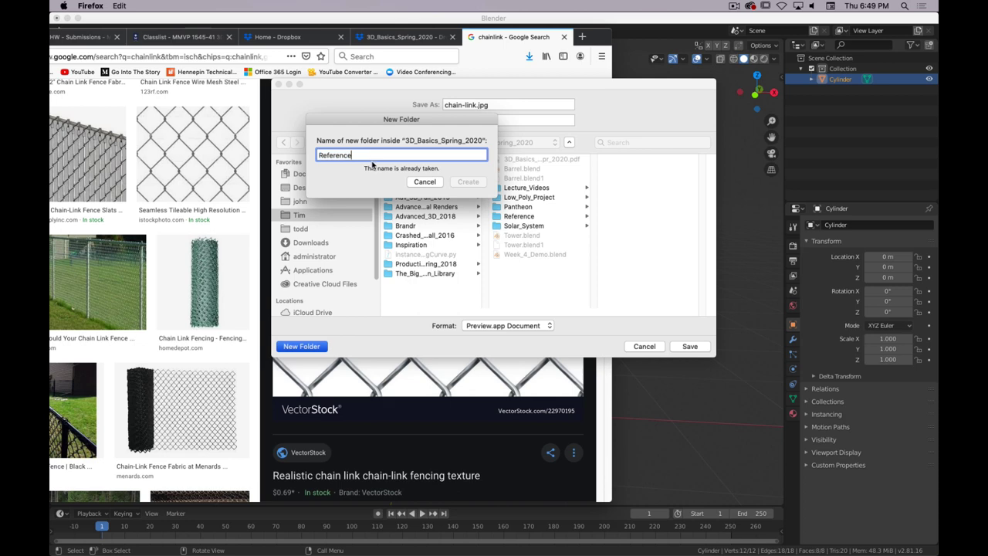
pyautogui.write('s')
pyautogui.click(468, 181)
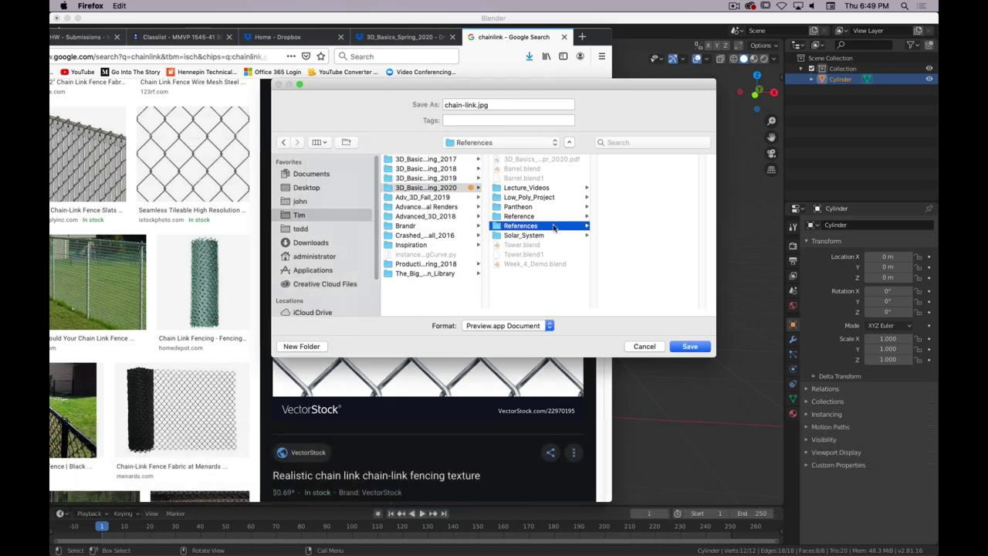
pyautogui.click(691, 348)
# - Return to Blender in front orthographic view and switch back to Object Mode
pyautogui.click(652, 234)
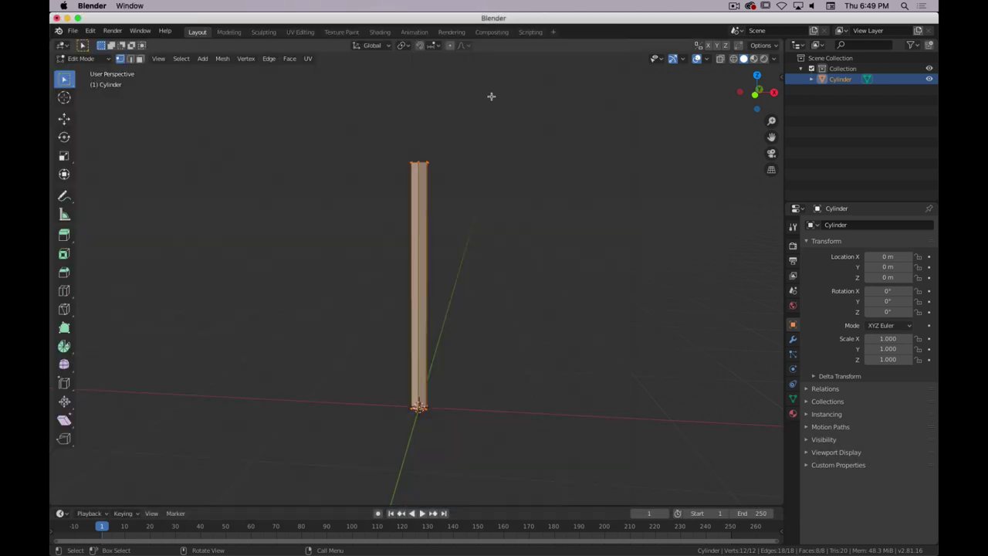
pyautogui.press('1')
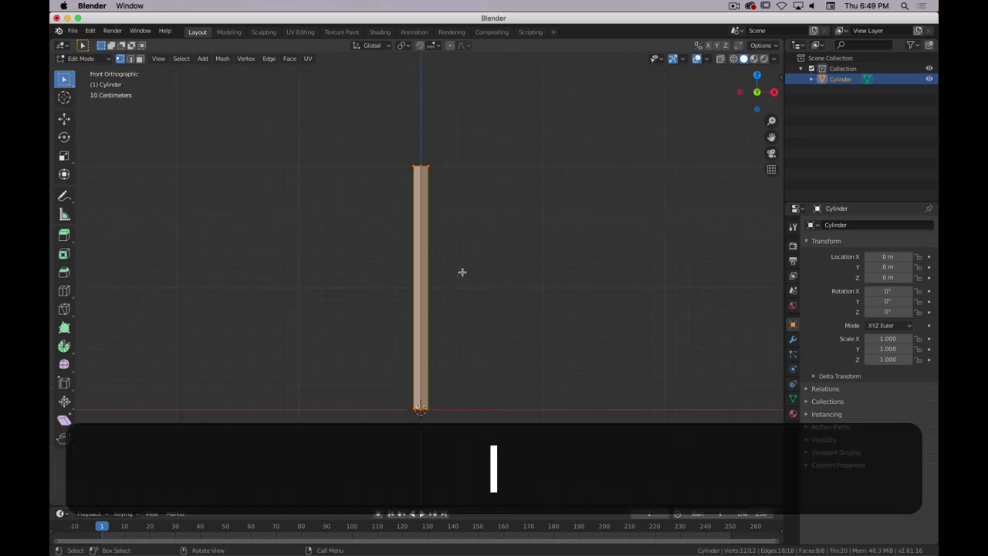
pyautogui.hotkey('shift', 'a')
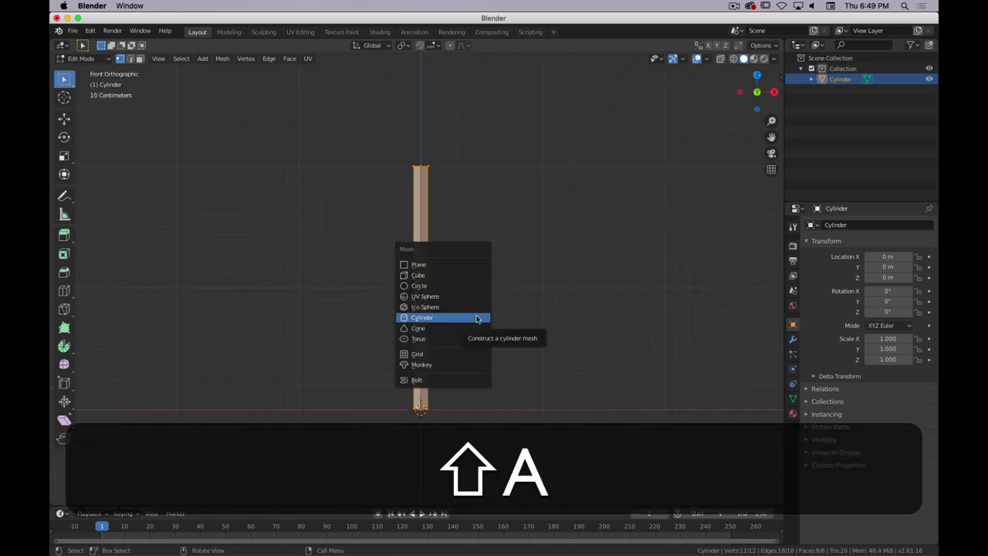
pyautogui.press('Tab')
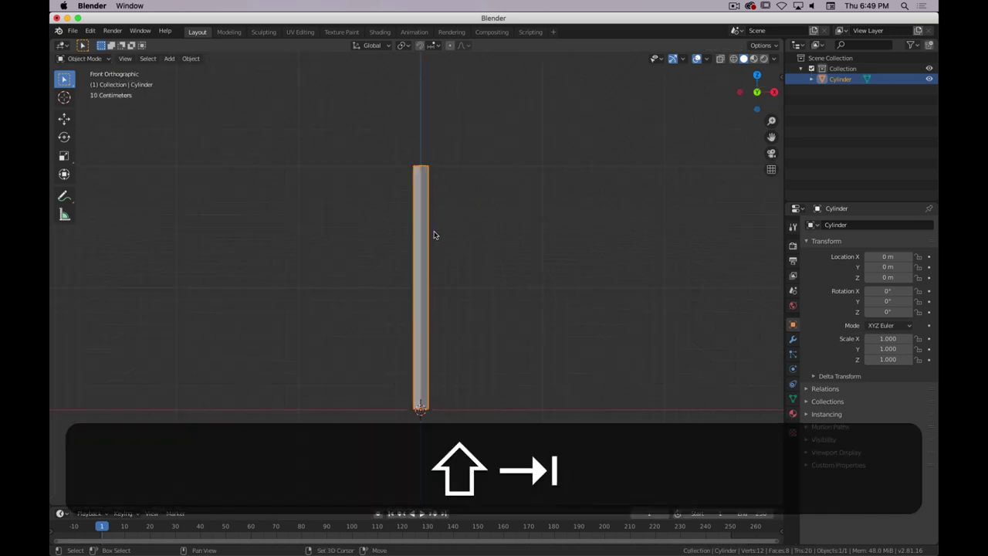
# - Add a reference image and browse to 3D_Basics_Spring_2020/References to pick chain-link.jpg
pyautogui.hotkey('shift', 'a')
pyautogui.moveTo(414, 338)
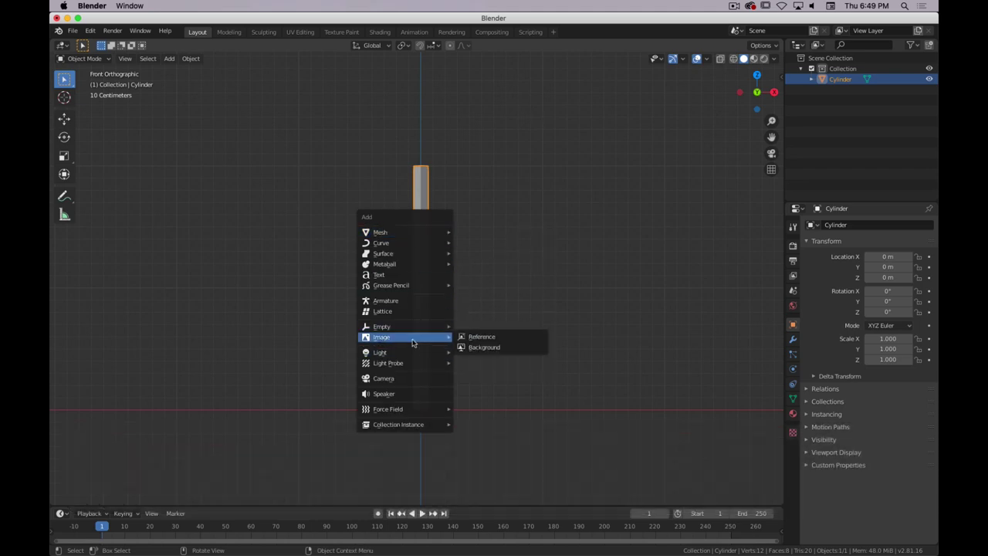
pyautogui.click(479, 337)
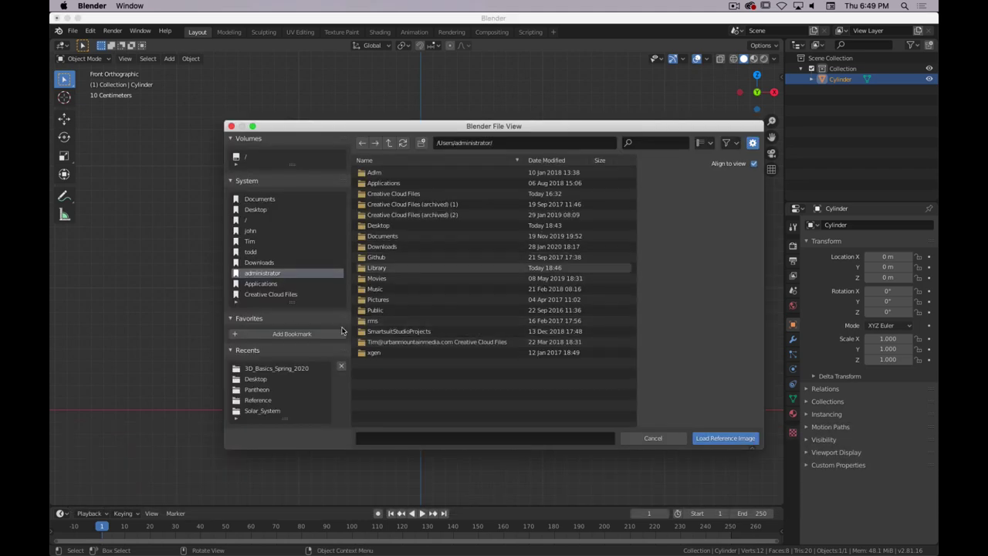
pyautogui.click(250, 242)
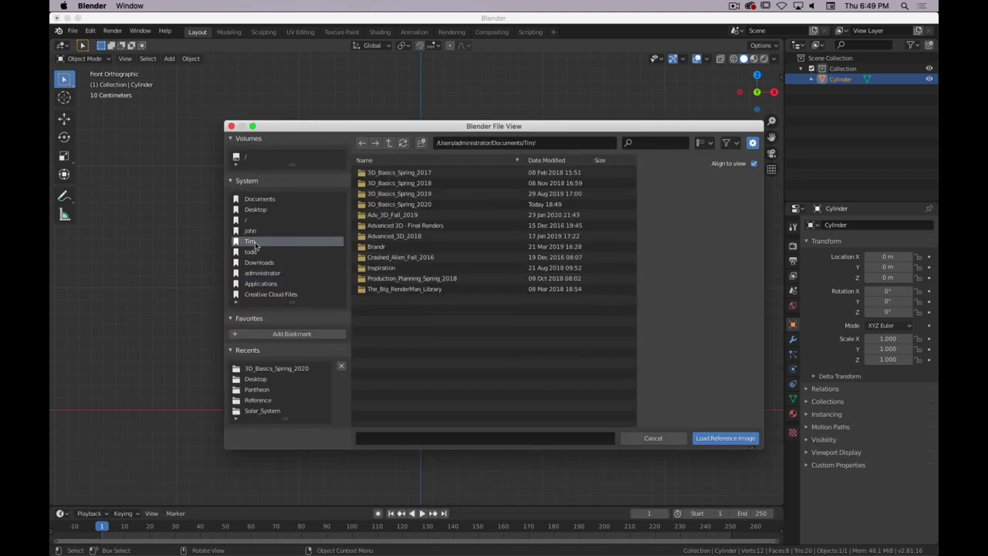
pyautogui.doubleClick(401, 204)
pyautogui.click(388, 216)
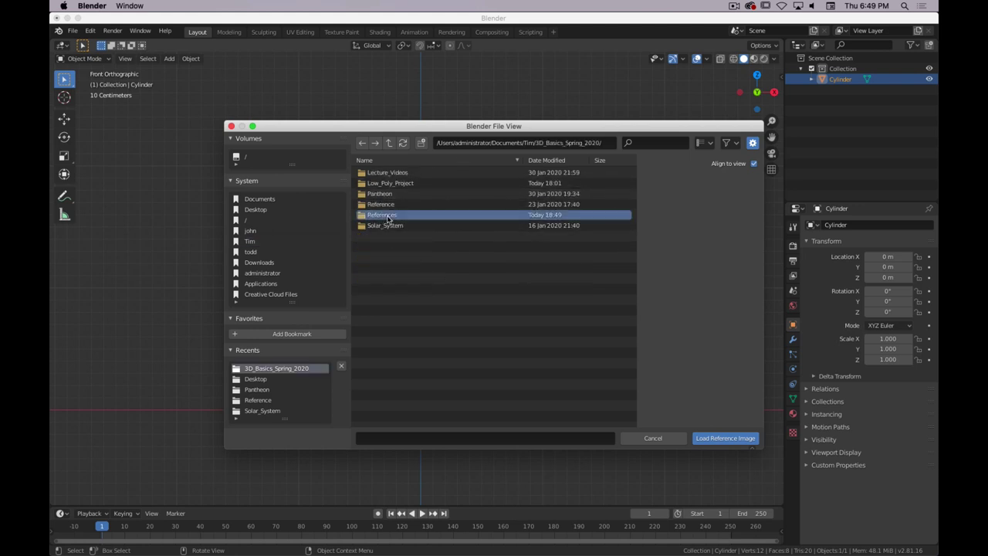
pyautogui.doubleClick(391, 219)
pyautogui.click(385, 173)
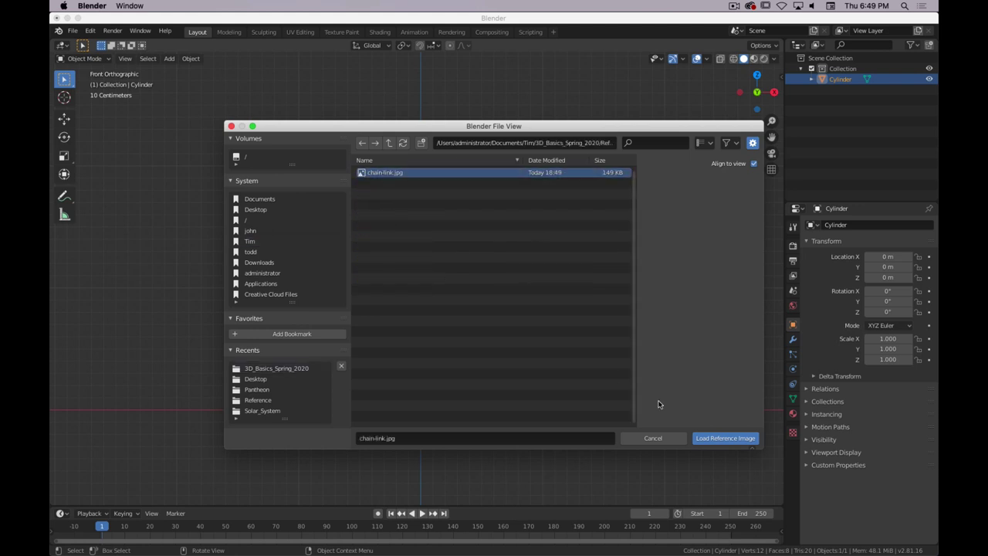
# - Load chain-link.jpg, raise it 1.37 m on Z and enlarge it to 1.393
pyautogui.click(716, 439)
pyautogui.scroll(-4, 450, 396)
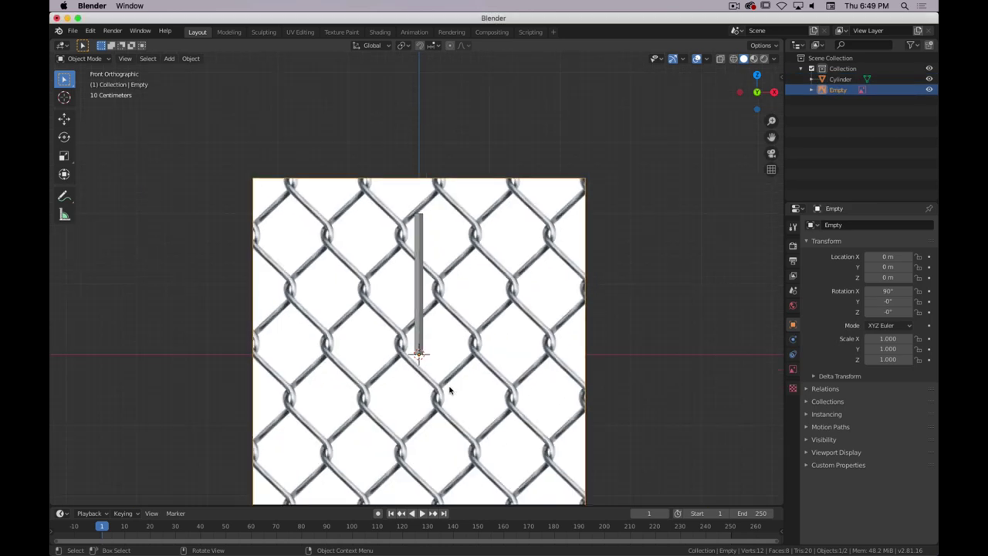
pyautogui.scroll(1, 451, 390)
pyautogui.press('g')
pyautogui.press('z')
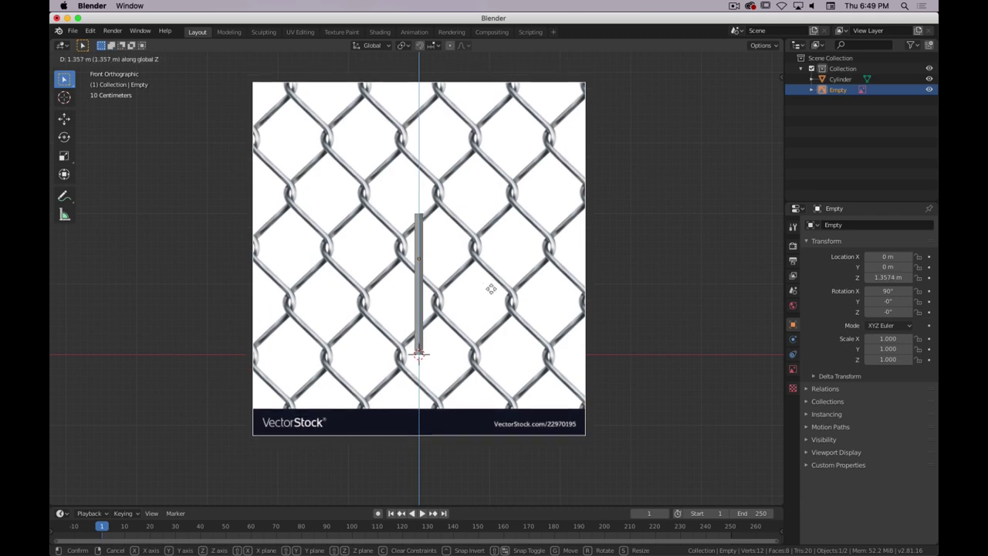
pyautogui.click(492, 291)
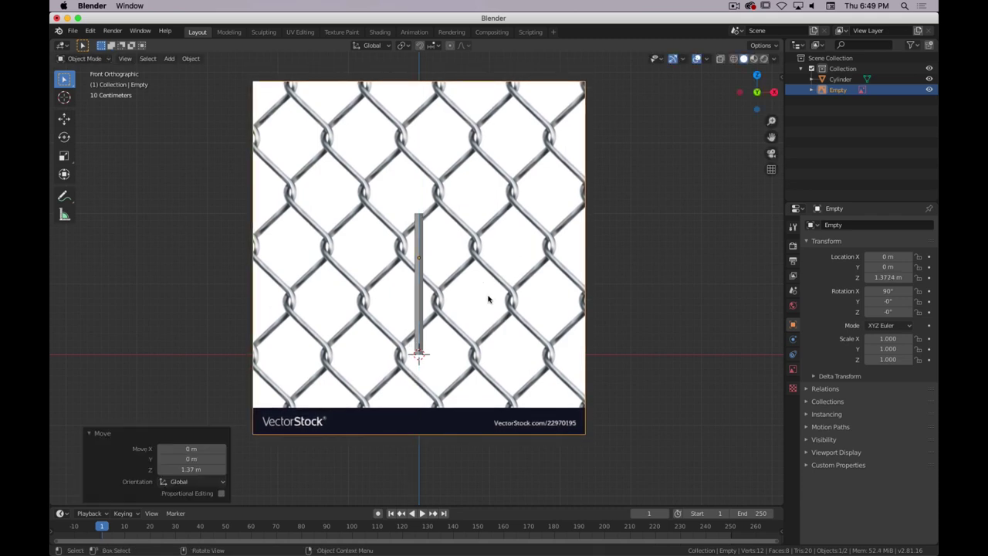
pyautogui.press('s')
pyautogui.click(538, 281)
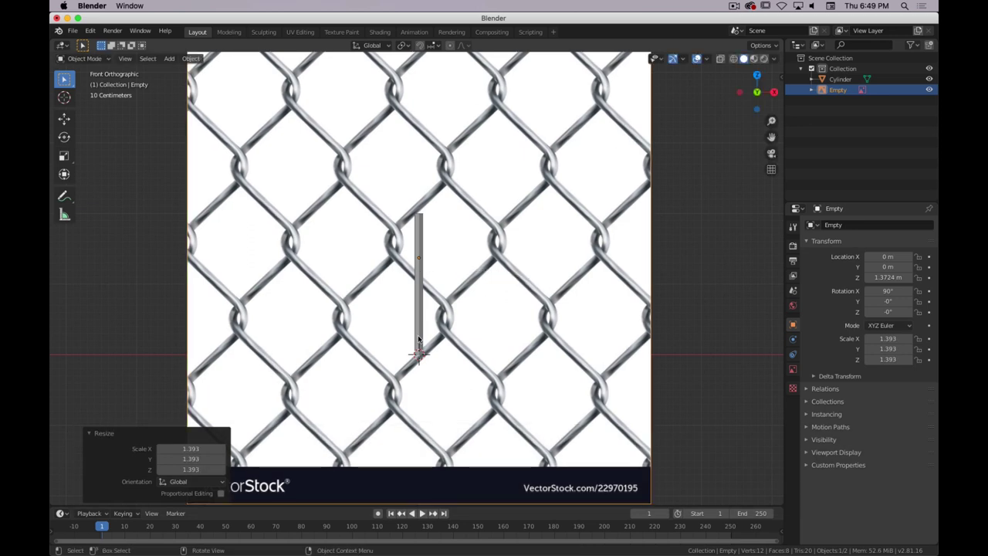
# - Reposition the reference and shrink it to 1.244 so a fence wire lines up with the post
pyautogui.press('g')
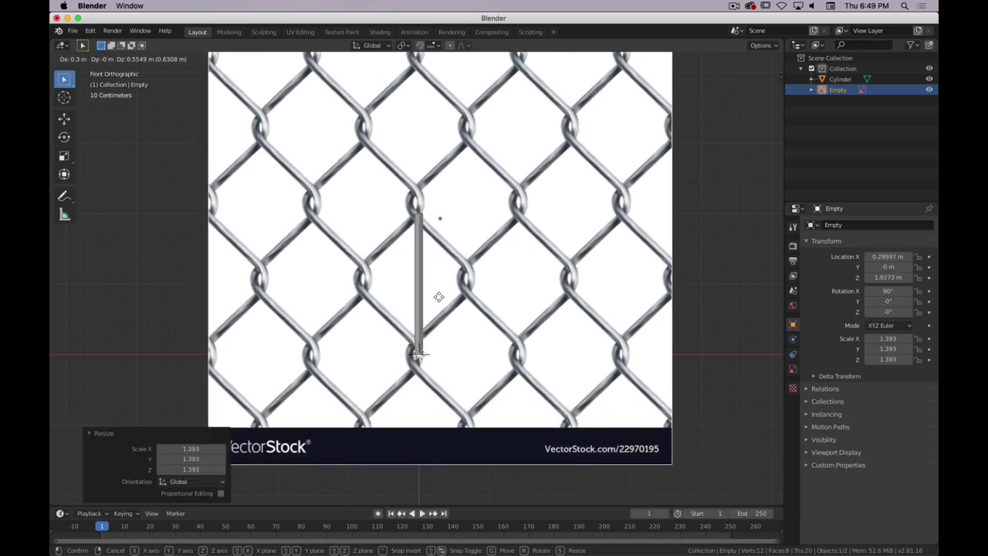
pyautogui.click(446, 300)
pyautogui.press('s')
pyautogui.click(521, 319)
pyautogui.press('g')
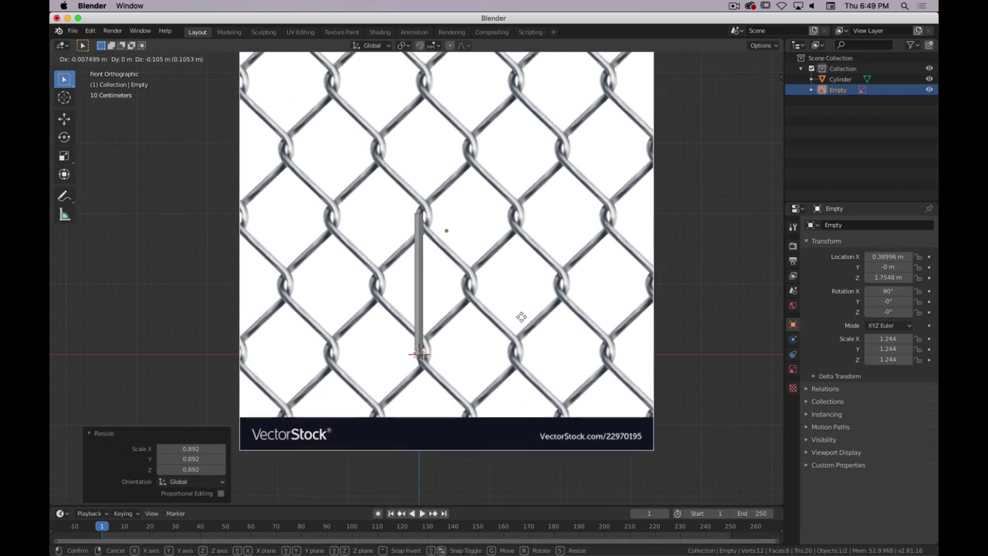
pyautogui.click(521, 317)
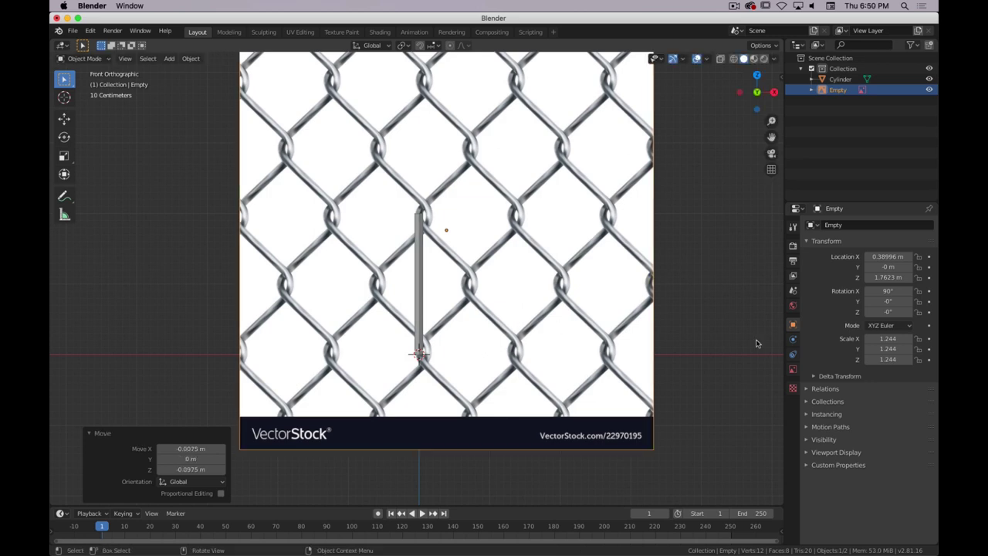
# - Enable Use Alpha on the reference image and lower its transparency to 0.260
pyautogui.click(793, 369)
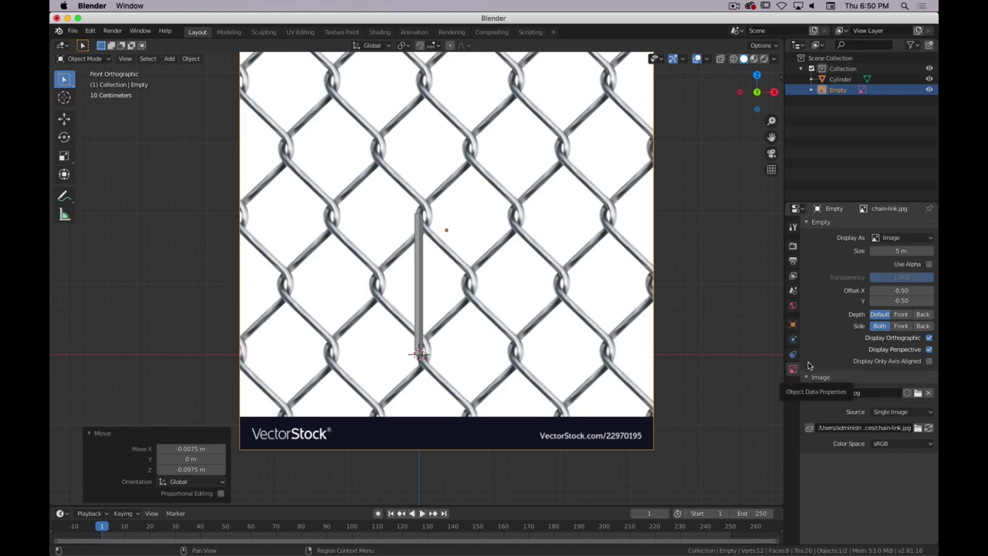
pyautogui.click(929, 264)
pyautogui.moveTo(908, 281); pyautogui.dragTo(844, 281)
pyautogui.scroll(2, 411, 297)
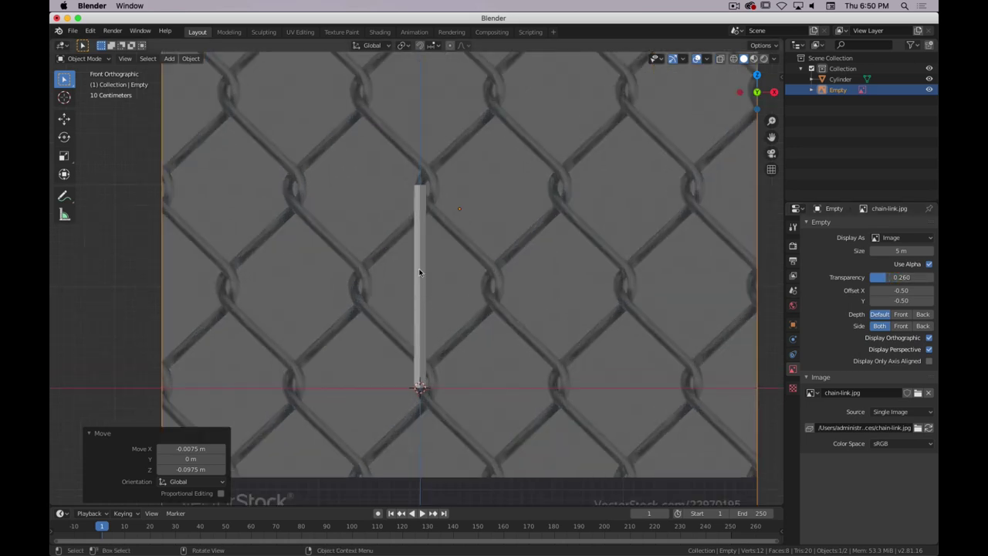
# - Cut a middle edge loop into the post and move it 0.792 m on X, bending it into a V
pyautogui.click(419, 240)
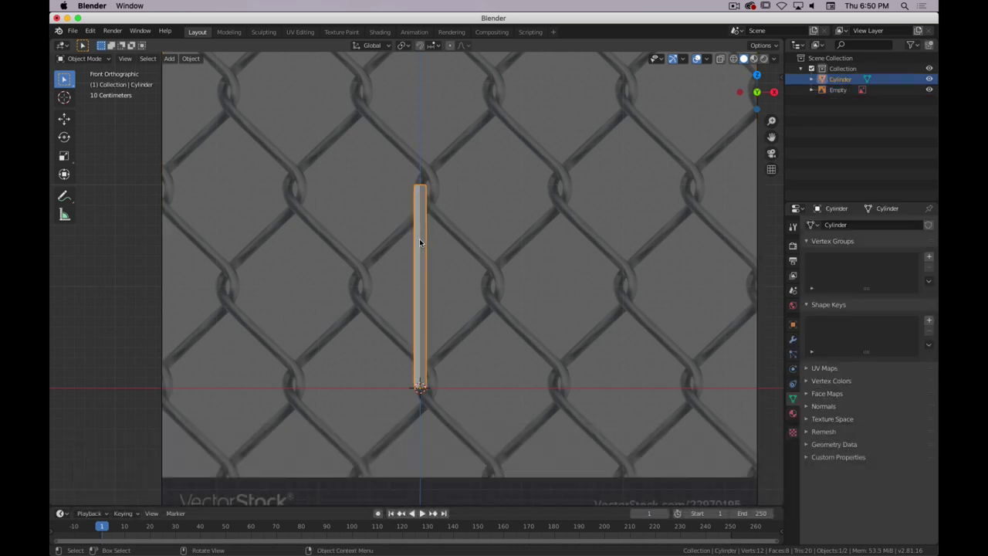
pyautogui.press('Tab')
pyautogui.hotkey('ctrl', 'r')
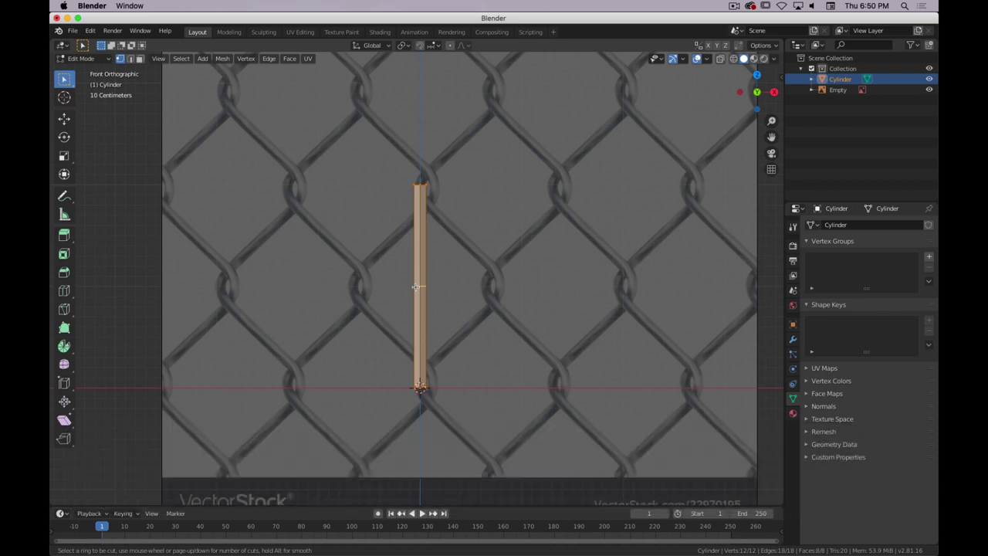
pyautogui.click(415, 287)
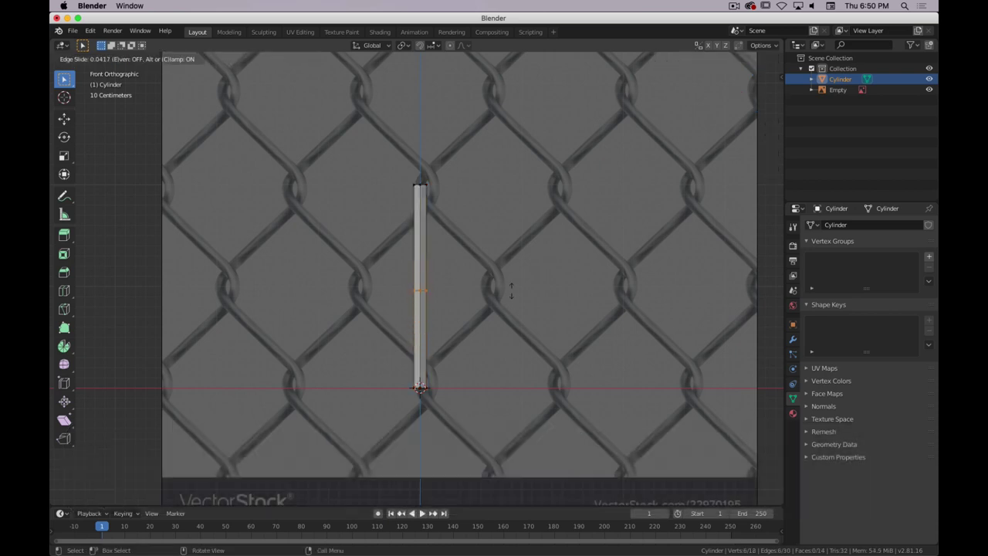
pyautogui.rightClick(493, 349)
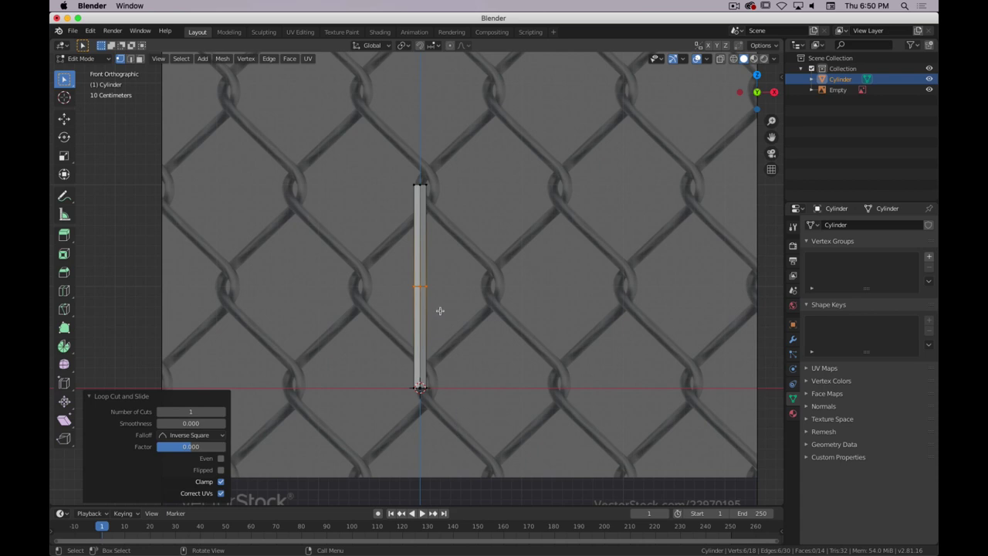
pyautogui.press('g')
pyautogui.press('x')
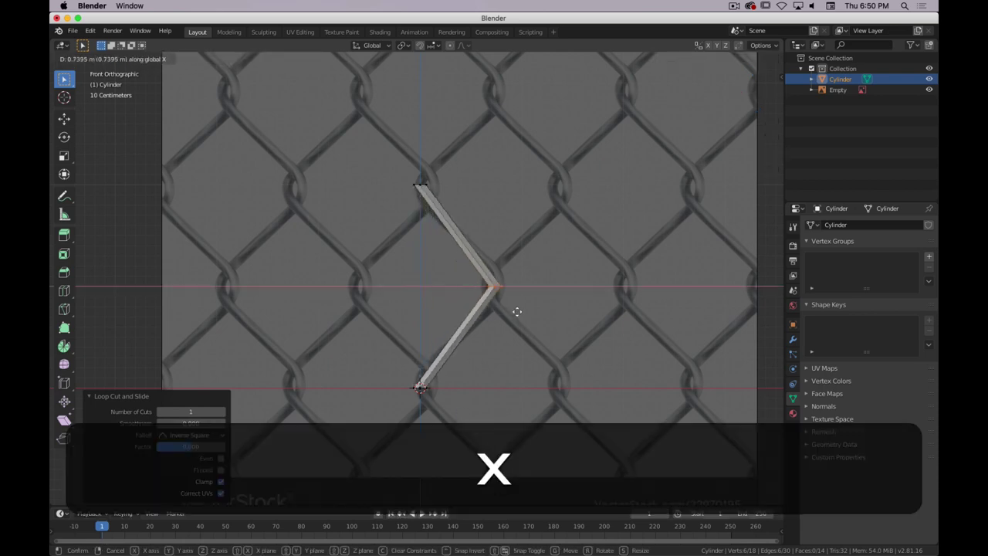
pyautogui.click(521, 310)
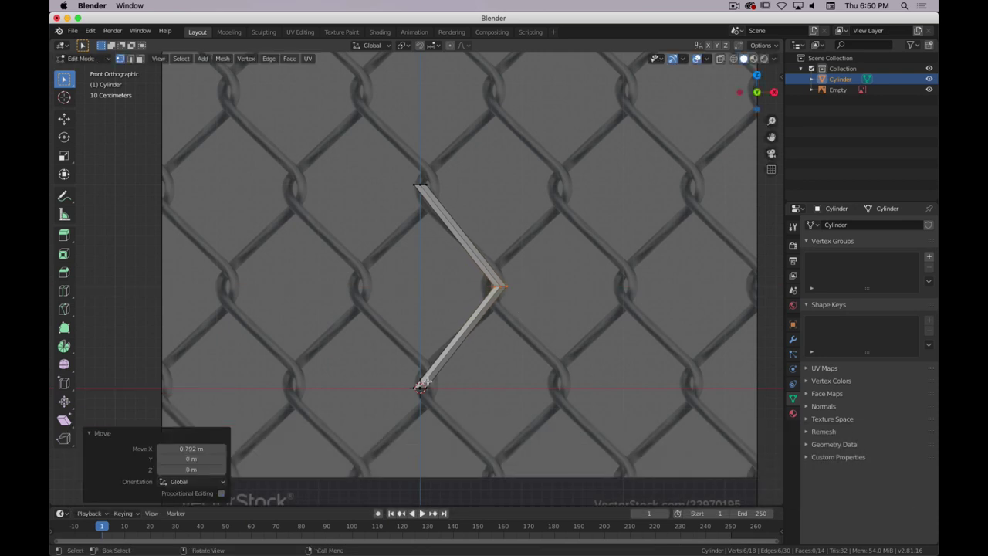
# - Add another centred loop cut across the arms of the bent wire
pyautogui.press('ctrl')
pyautogui.hotkey('ctrl', 'r')
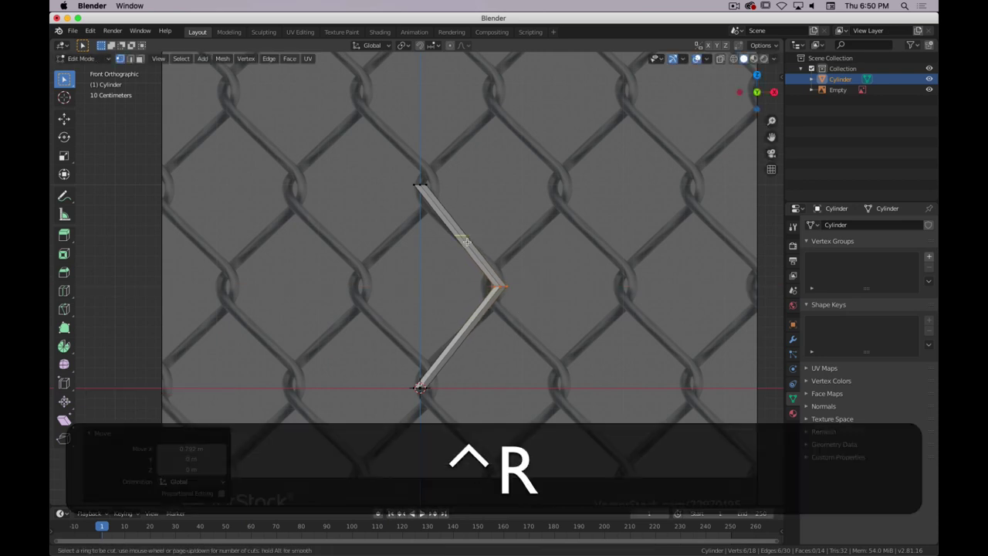
pyautogui.click(457, 324)
pyautogui.rightClick(458, 337)
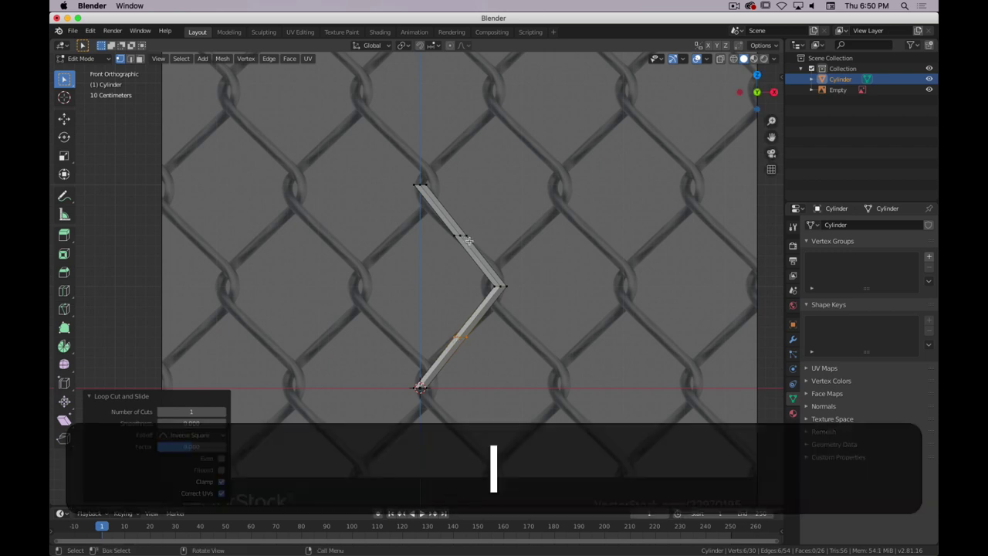
# - Switch to edge select with X-ray on and select the edge loops of both arms
pyautogui.press('2')
pyautogui.scroll(2, 440, 238)
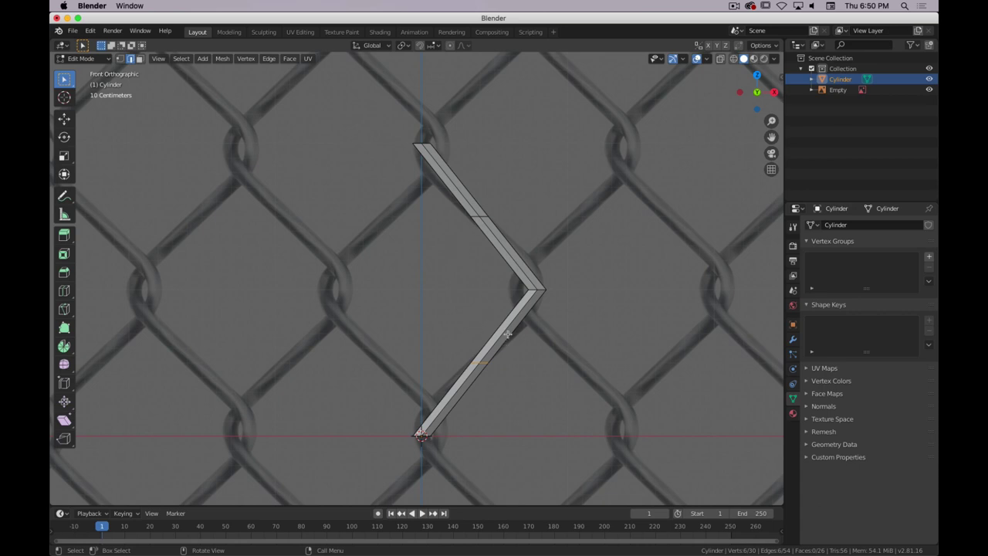
pyautogui.press('alt')
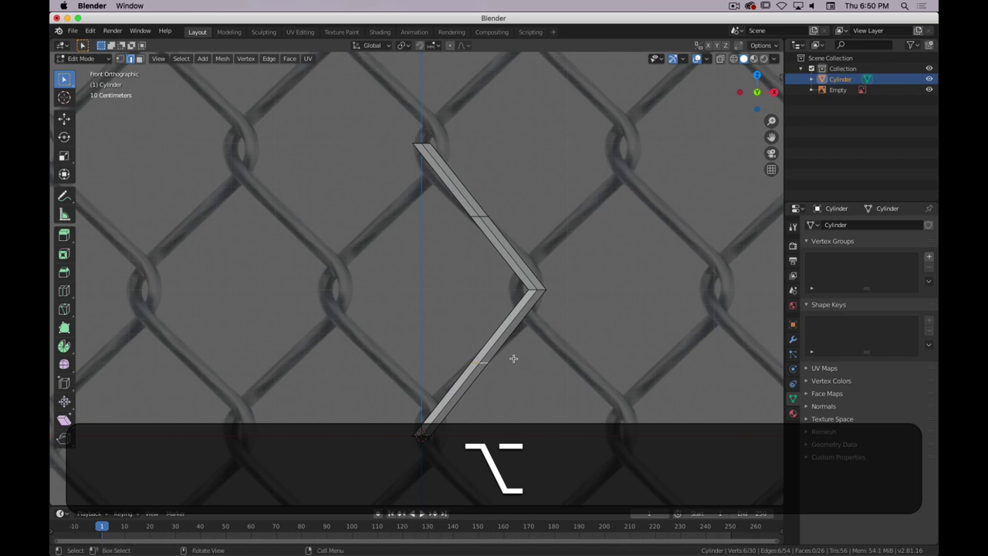
pyautogui.hotkey('alt', 'z')
pyautogui.moveTo(494, 357); pyautogui.dragTo(525, 397, button='middle')
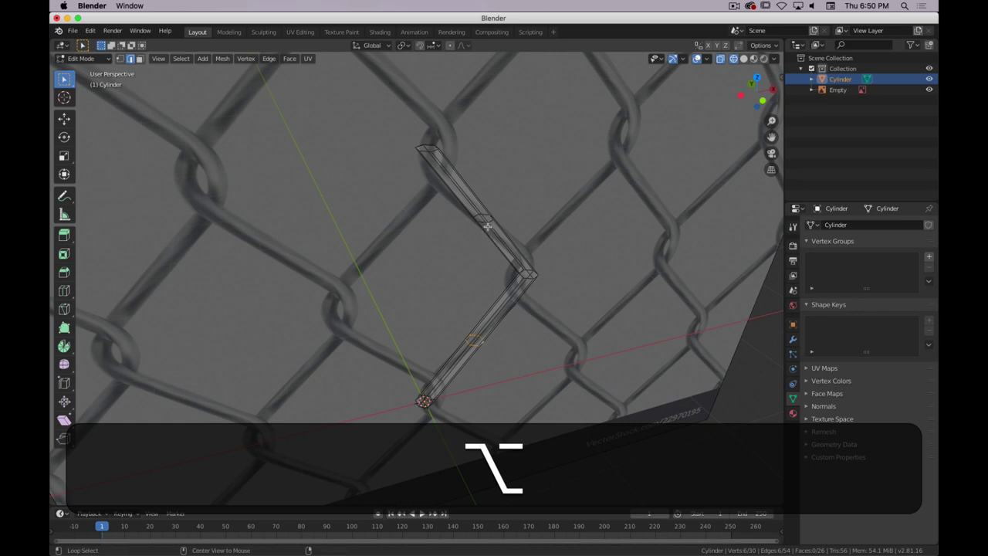
pyautogui.keyDown('alt'); pyautogui.keyDown('shift'); pyautogui.click(491, 221); pyautogui.keyUp('shift'); pyautogui.keyUp('alt')
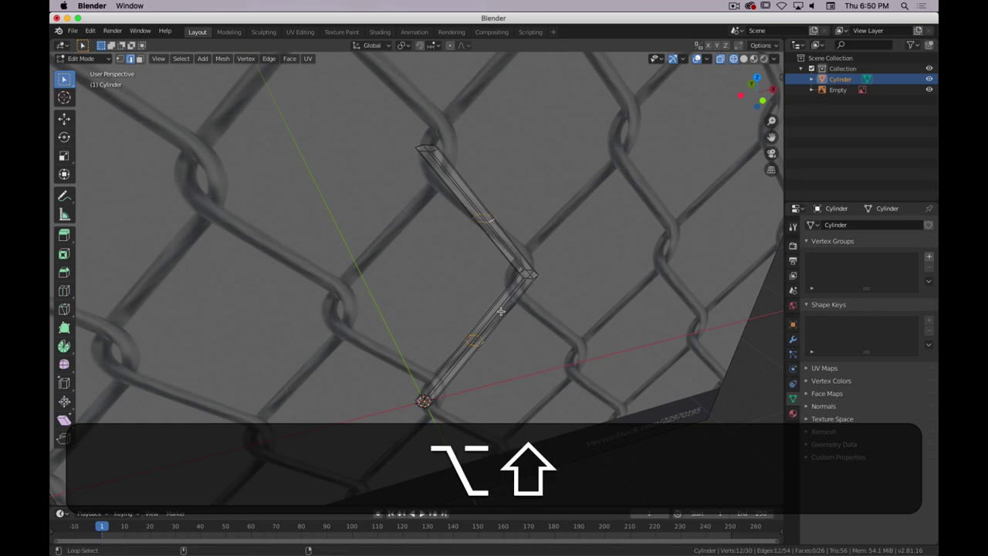
pyautogui.moveTo(474, 280); pyautogui.dragTo(443, 244, button='middle')
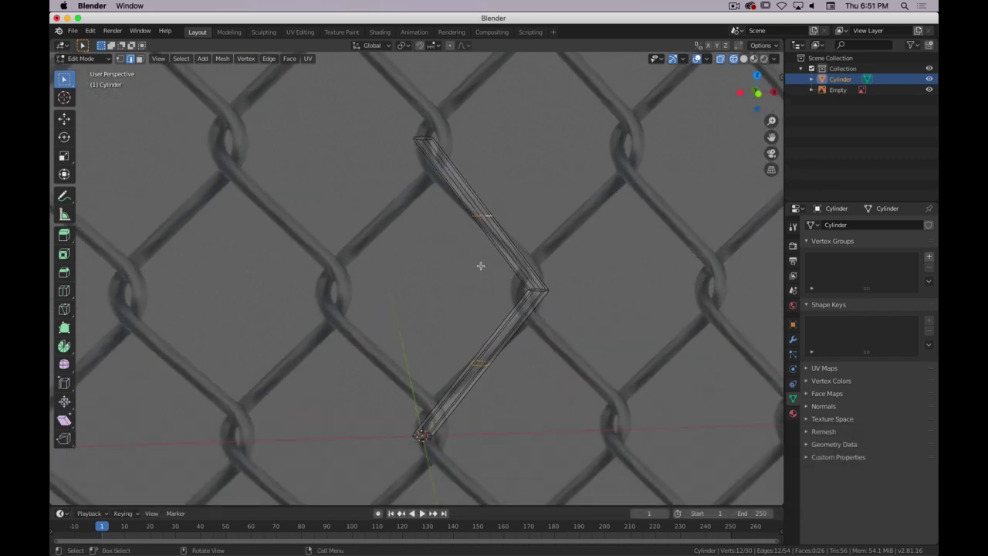
pyautogui.press('KP_1')
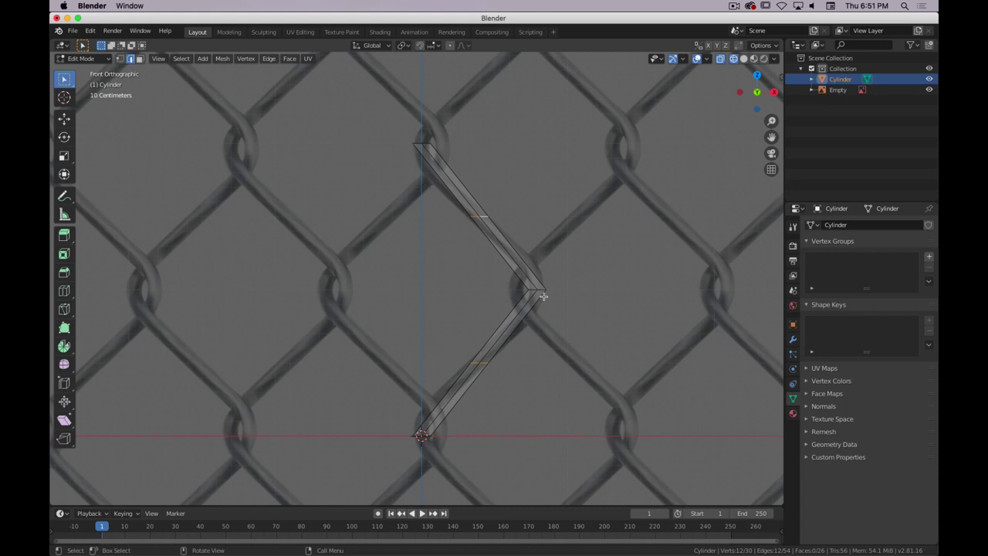
# - Shift the arm loops 0.318 m left on X and stretch the wire vertically
pyautogui.press('g')
pyautogui.press('x')
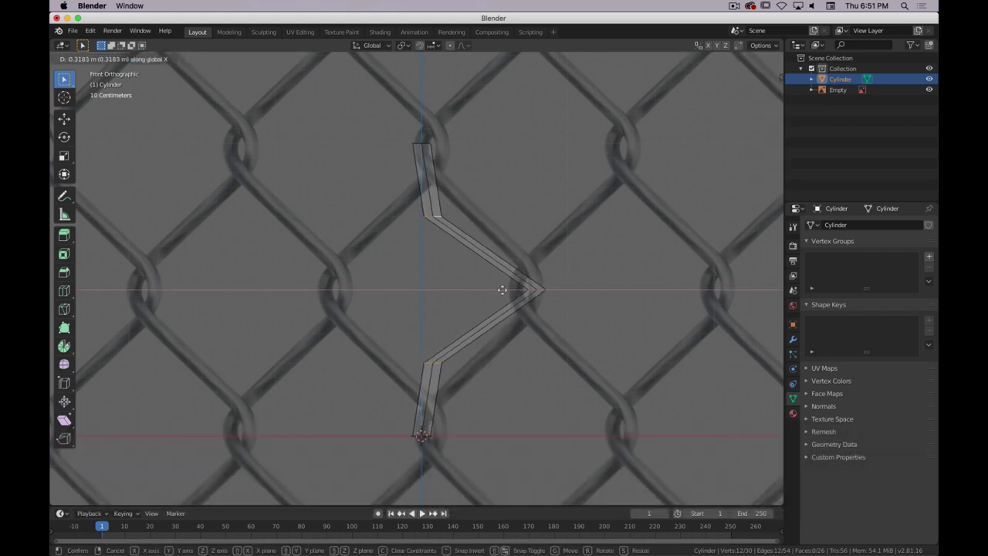
pyautogui.click(511, 290)
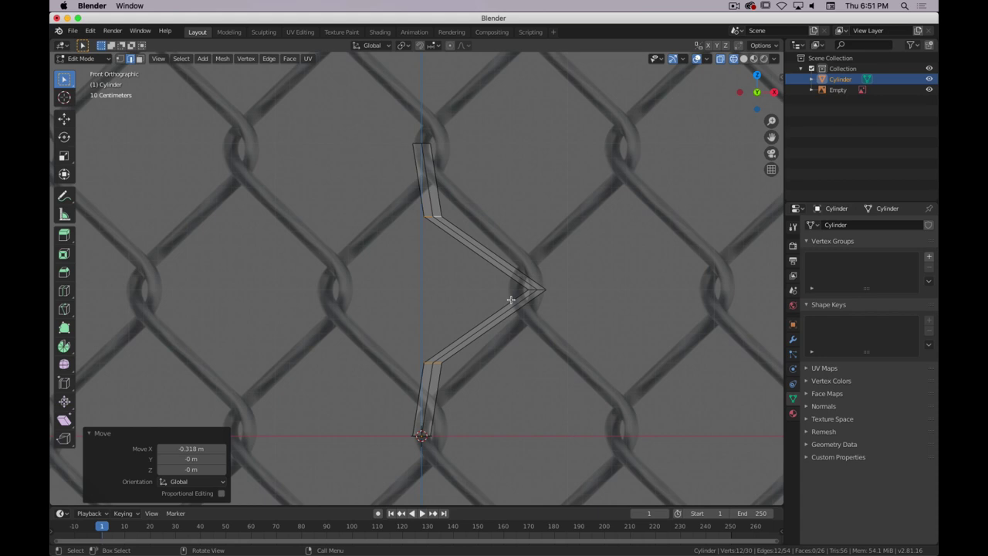
pyautogui.press('s')
pyautogui.press('z')
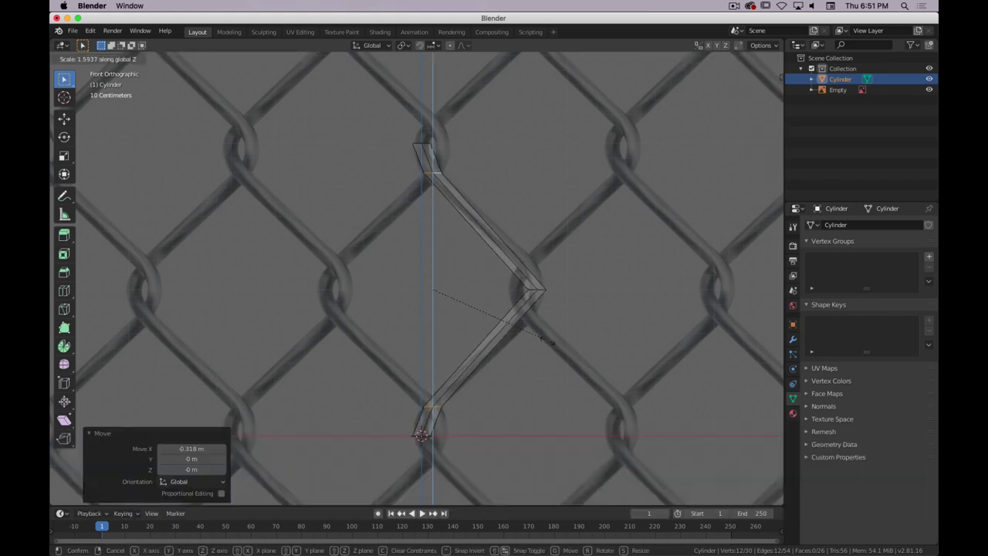
pyautogui.click(546, 339)
# - Nudge the wire slightly along X and stretch it a little more on Z to match the links
pyautogui.press('g')
pyautogui.press('x')
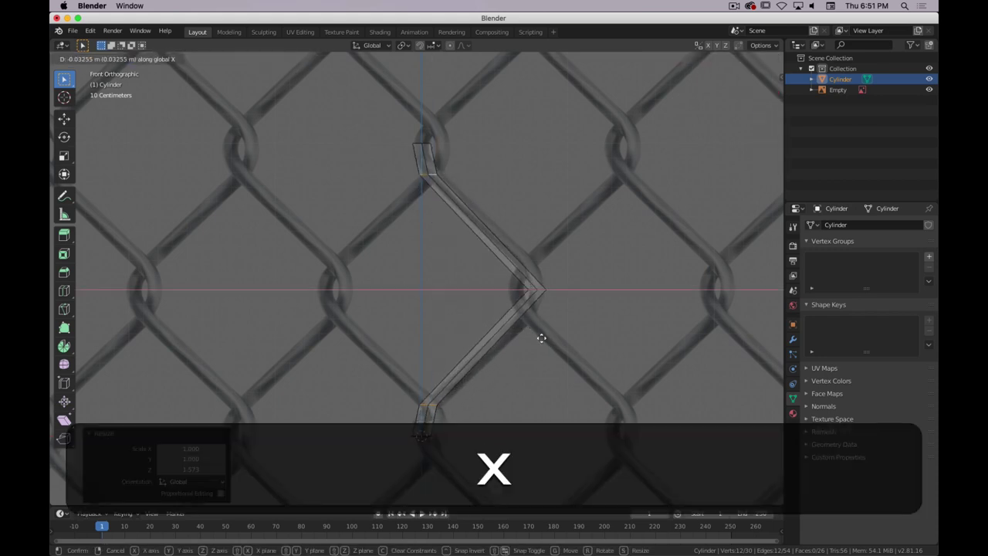
pyautogui.click(540, 338)
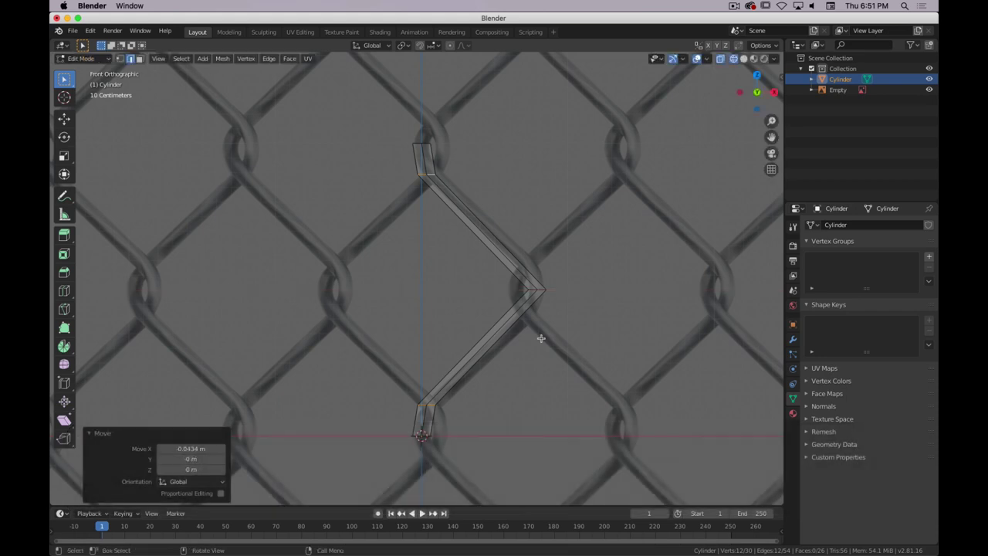
pyautogui.press('s')
pyautogui.press('z')
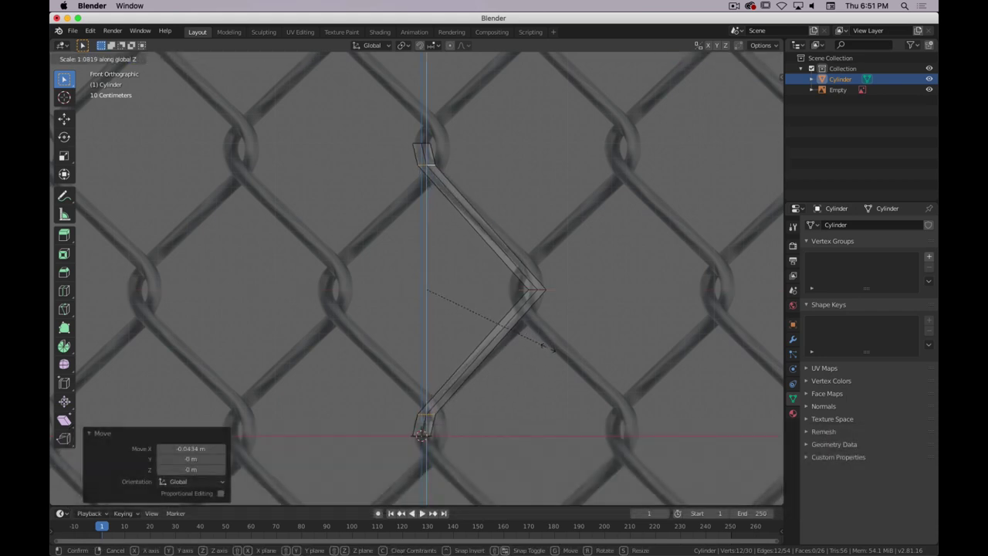
pyautogui.click(547, 348)
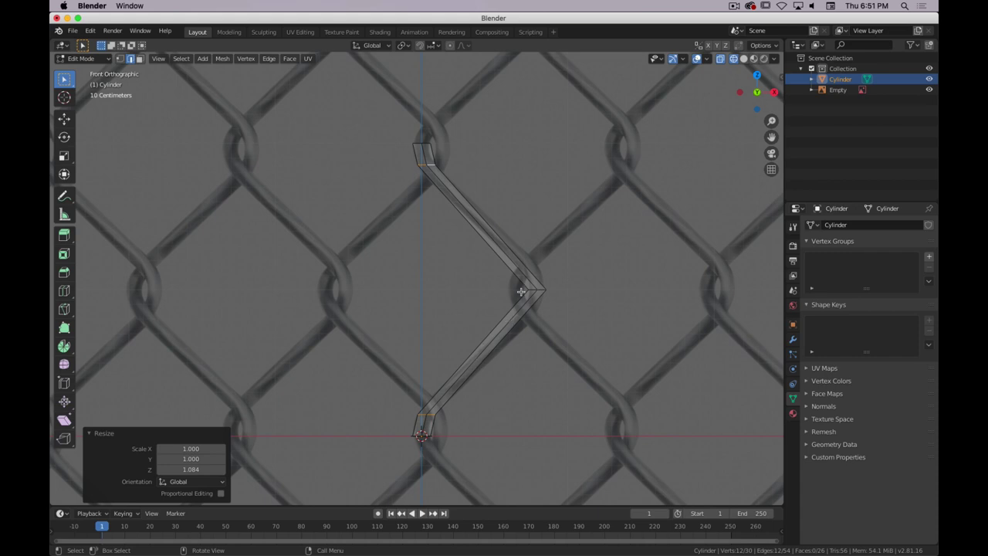
# - Add a centred edge loop to each wire leg and select both new loops
pyautogui.hotkey('ctrl', 'r')
pyautogui.click(518, 275)
pyautogui.rightClick(518, 276)
pyautogui.hotkey('ctrl', 'r')
pyautogui.click(510, 332)
pyautogui.rightClick(511, 332)
pyautogui.keyDown('alt'); pyautogui.keyDown('shift'); pyautogui.click(481, 230); pyautogui.keyUp('shift'); pyautogui.keyUp('alt')
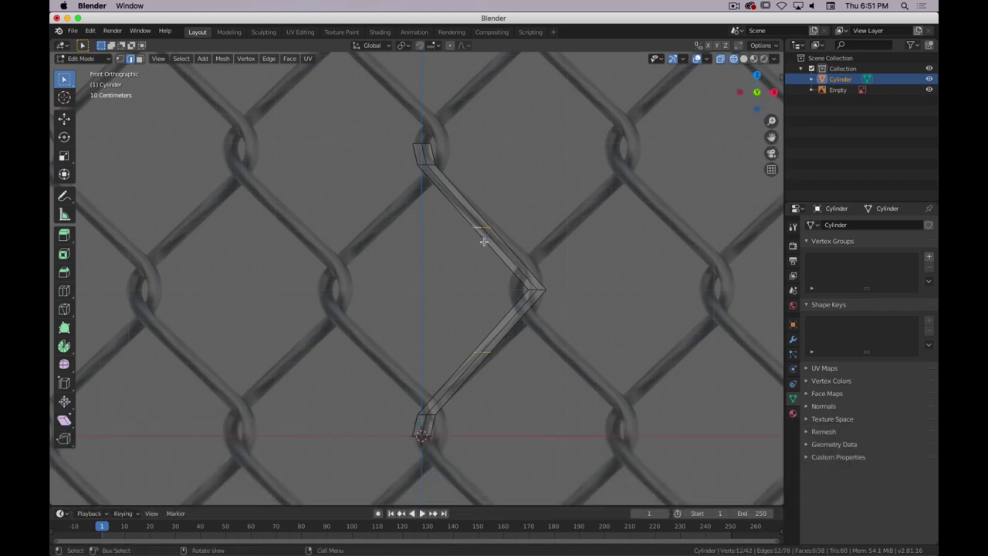
pyautogui.hotkey('ctrl', 'i')
pyautogui.click(417, 299)
pyautogui.moveTo(504, 176); pyautogui.dragTo(455, 386)
pyautogui.moveTo(483, 369)
pyautogui.mouseDown(button='middle')
pyautogui.moveTo(504, 413)
pyautogui.moveTo(485, 364)
pyautogui.mouseUp(button='middle')
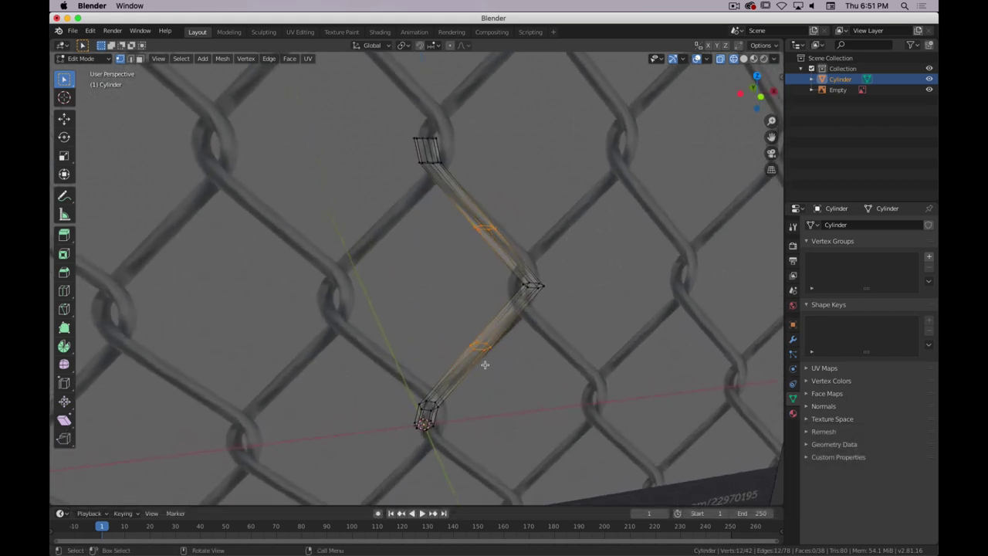
pyautogui.press('KP_1')
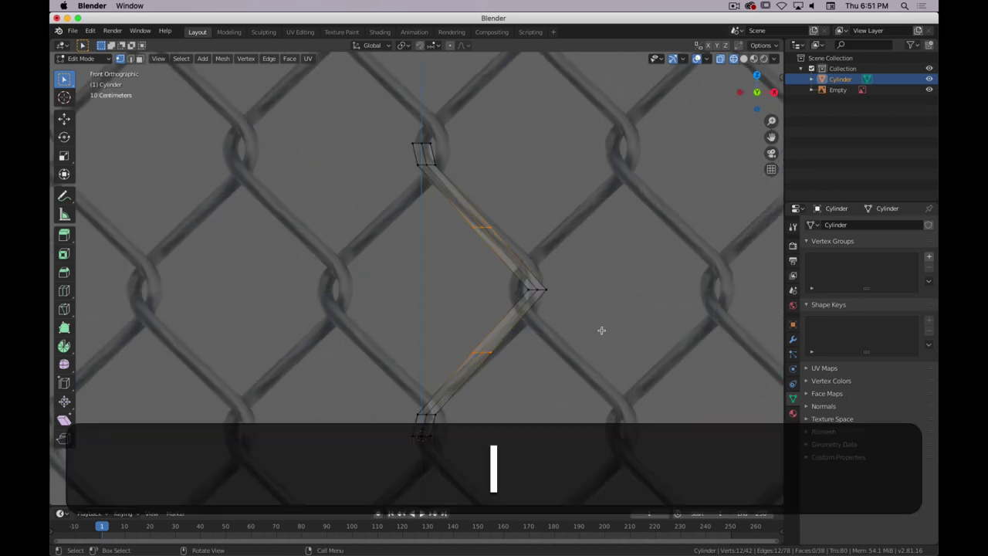
# - Push the middle loops about 0.26 m outward along X and pinch them to 0.526 on Z
pyautogui.press('g')
pyautogui.press('z')
pyautogui.click(541, 395)
pyautogui.press('g')
pyautogui.press('x')
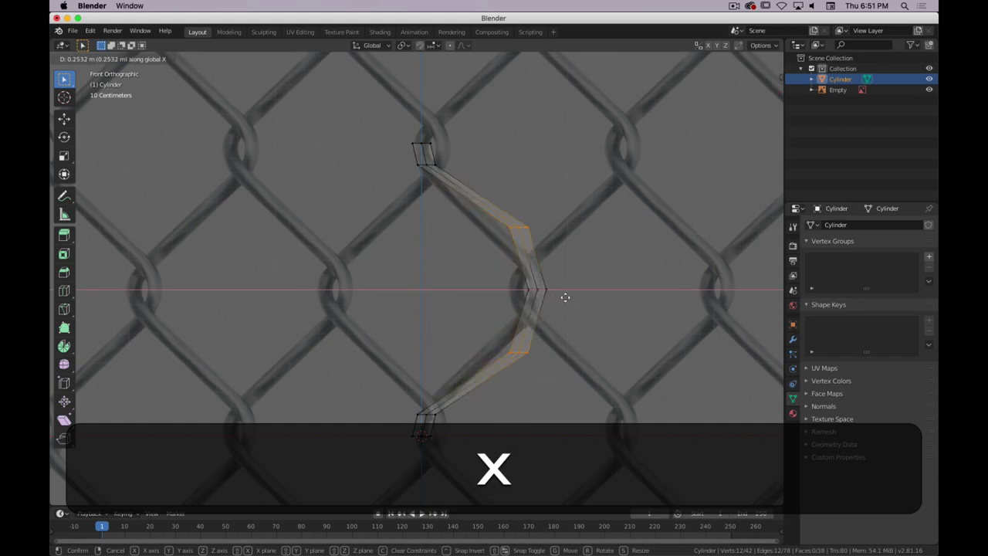
pyautogui.click(566, 299)
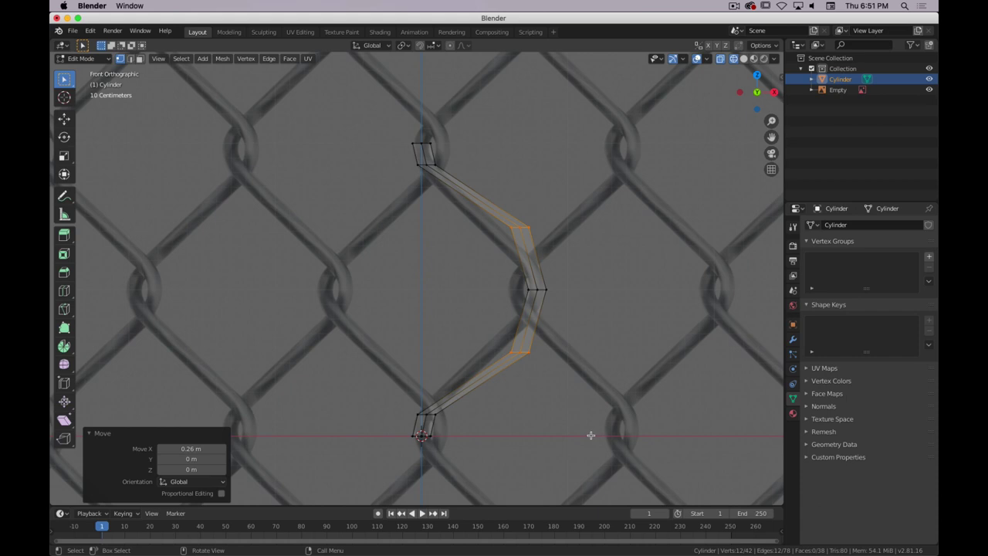
pyautogui.press('s')
pyautogui.press('z')
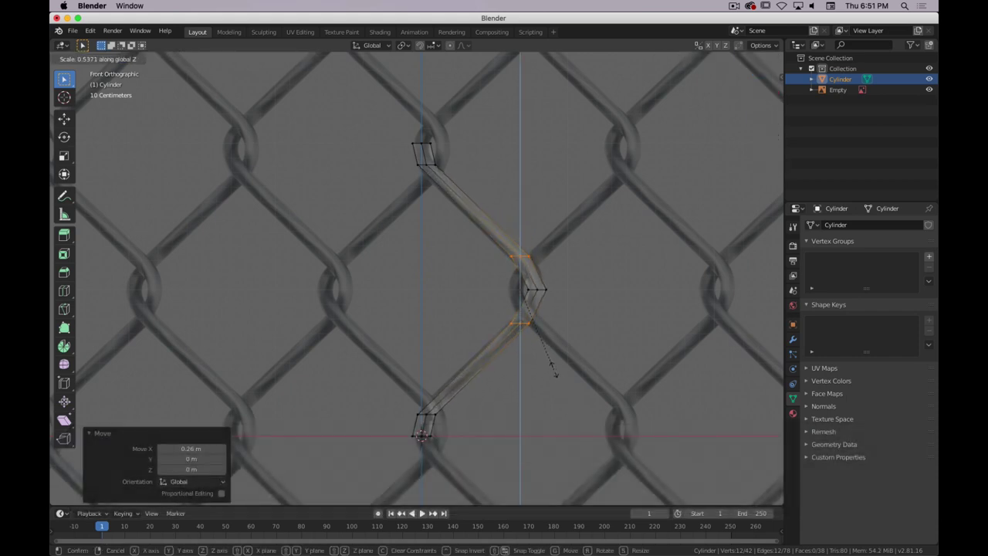
pyautogui.click(554, 373)
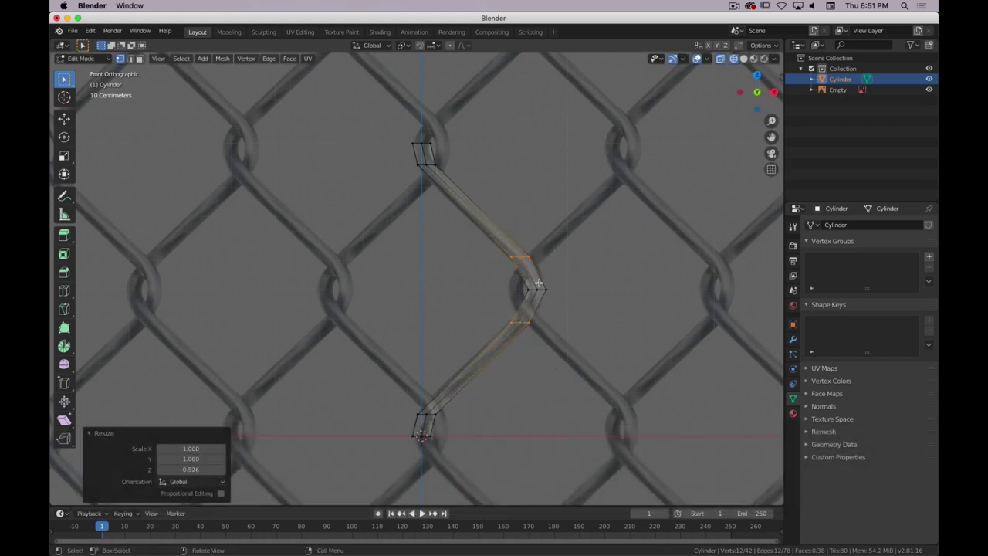
# - Shift the loops a further 0.05 m along X and rescale them to 0.767 on Z
pyautogui.press('g')
pyautogui.press('x')
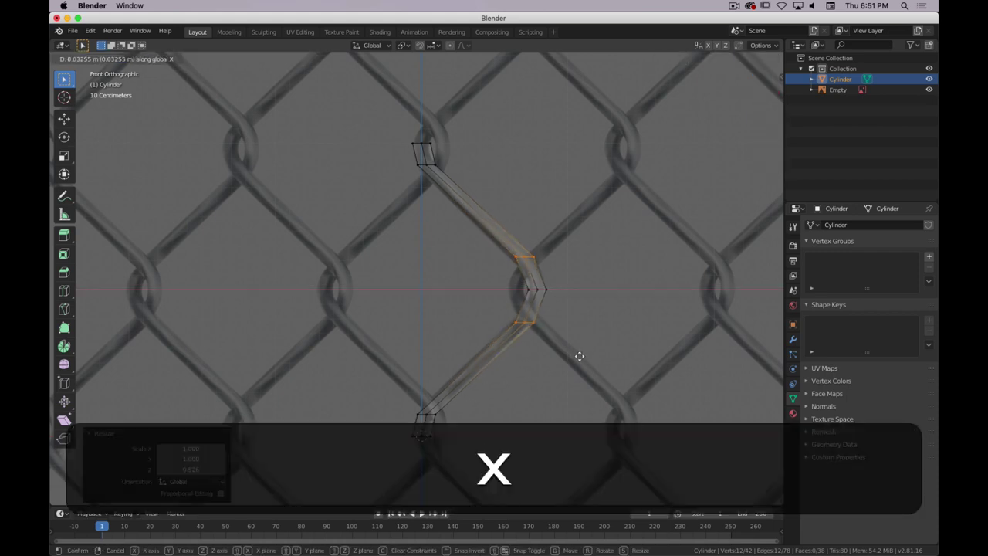
pyautogui.click(582, 356)
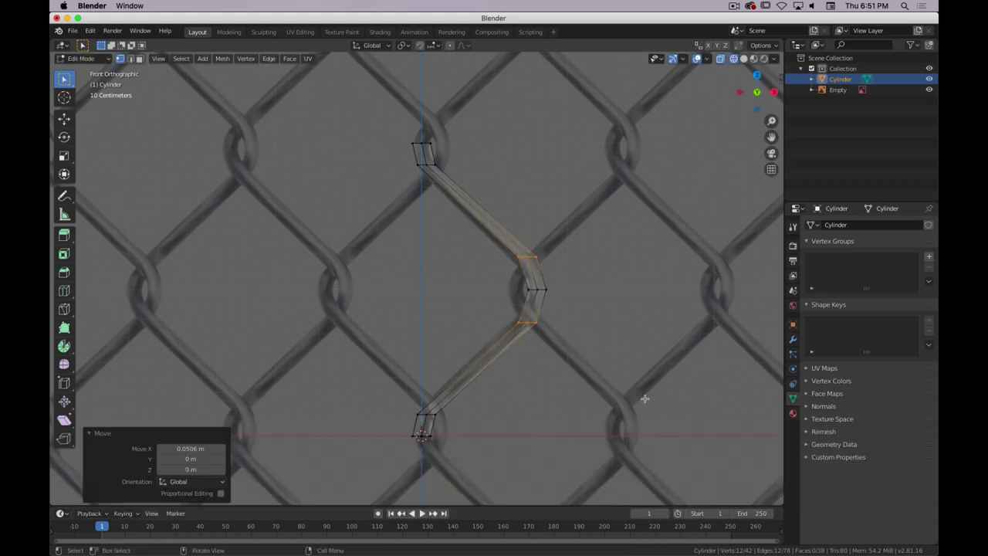
pyautogui.press('s')
pyautogui.press('z')
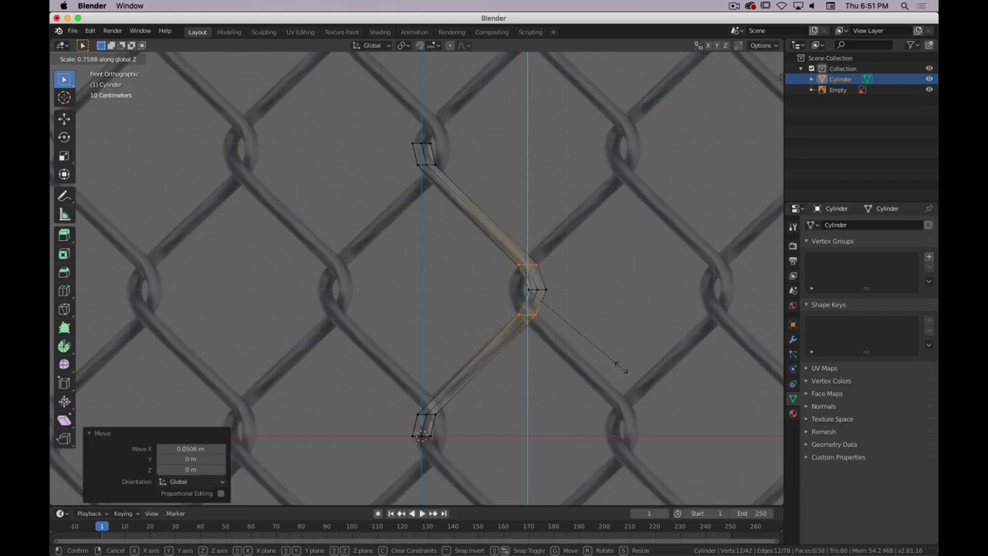
pyautogui.click(622, 368)
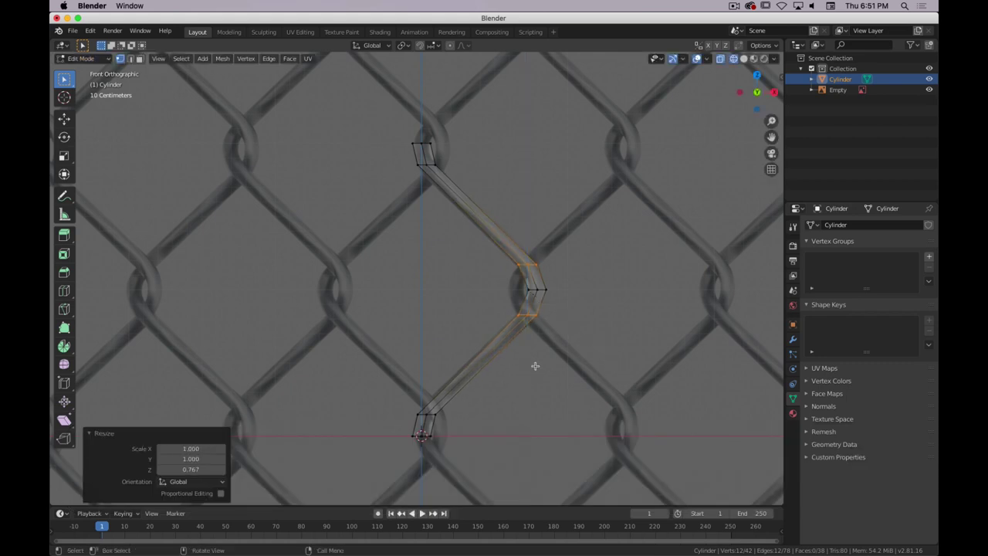
# - Rotate the two edge loops at the bend, the upper one by 40°
pyautogui.keyDown('alt'); pyautogui.click(534, 267); pyautogui.keyUp('alt')
pyautogui.press('r')
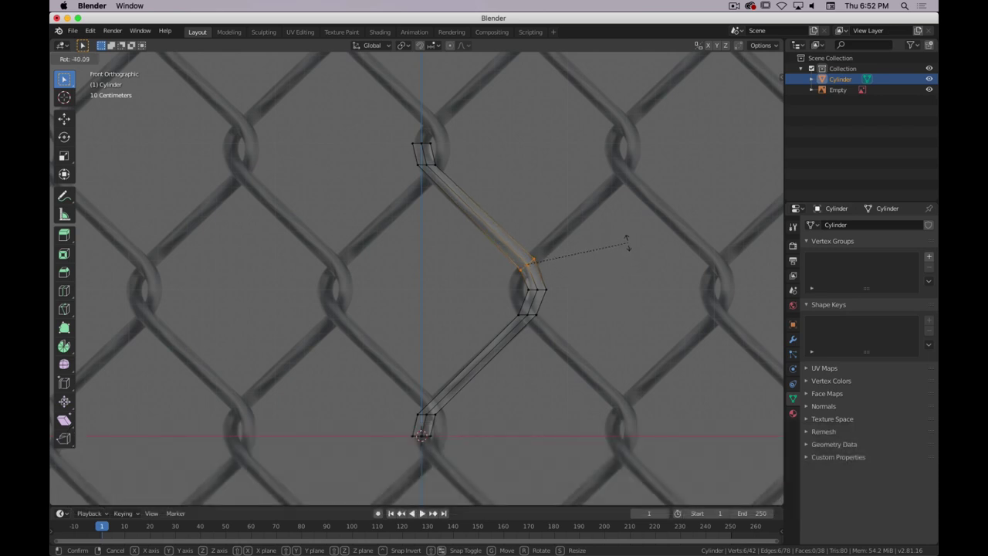
pyautogui.write('40')
pyautogui.press('Return')
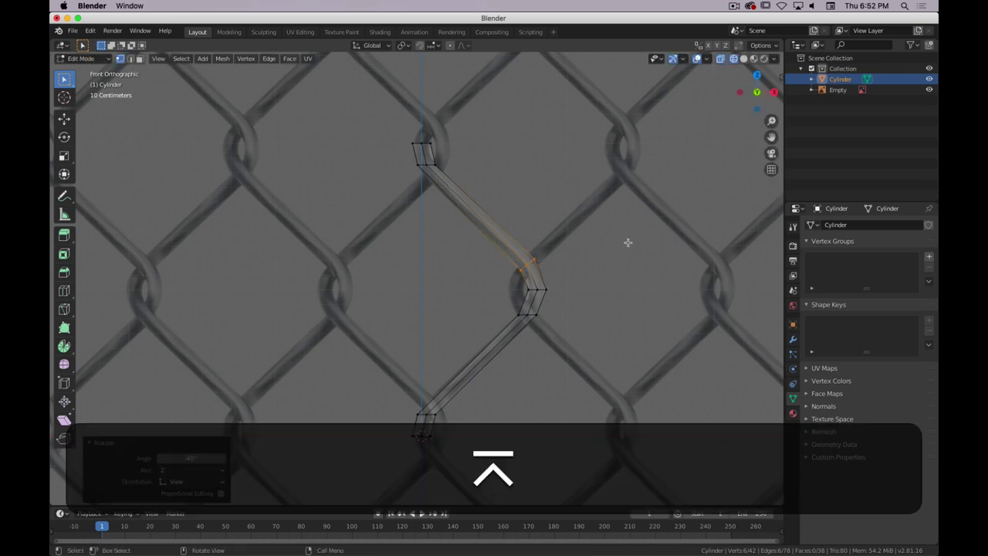
pyautogui.keyDown('alt'); pyautogui.click(536, 318); pyautogui.keyUp('alt')
pyautogui.press('r')
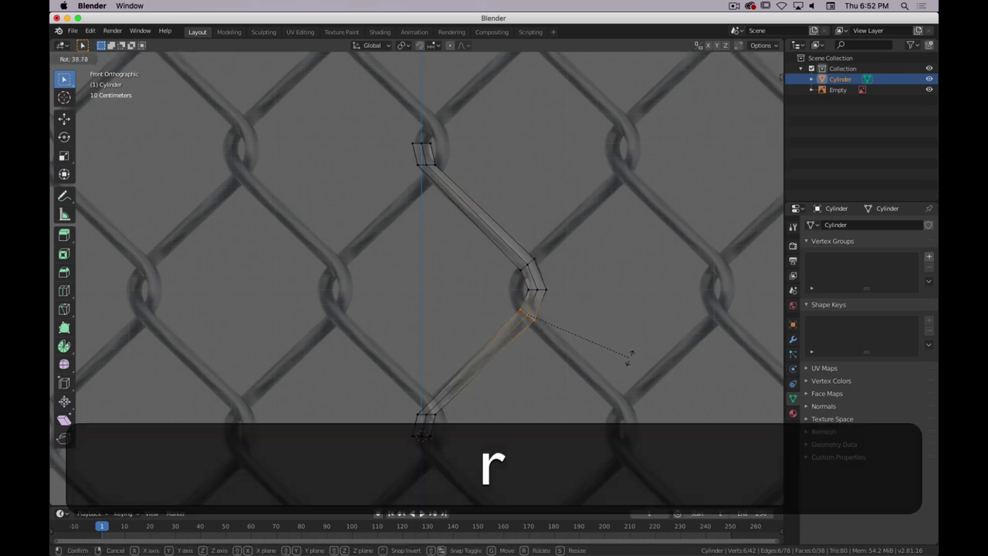
pyautogui.press('Return')
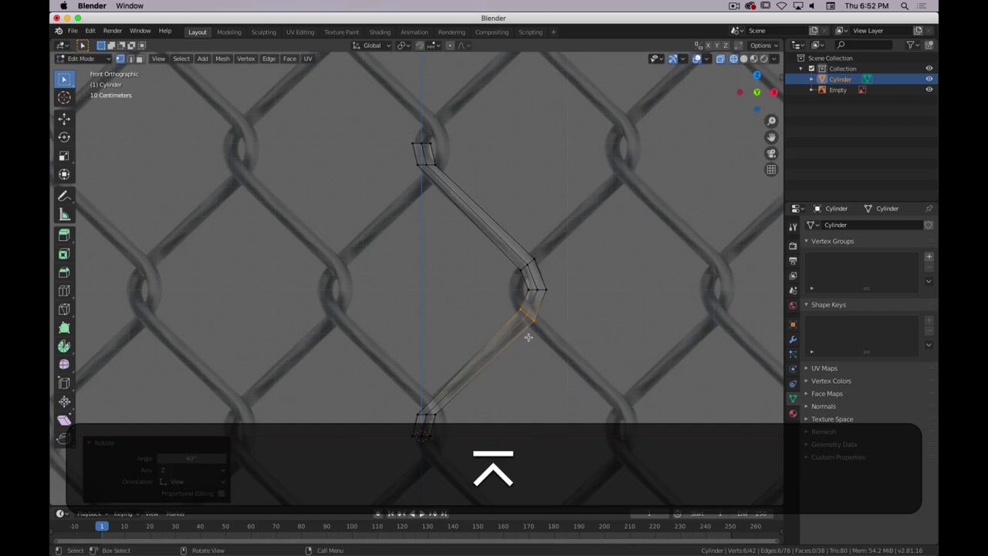
# - Rotate the wire's top end loop to a negative angle and its bottom end loop by 40°
pyautogui.keyDown('alt'); pyautogui.click(431, 165); pyautogui.keyUp('alt')
pyautogui.press('r')
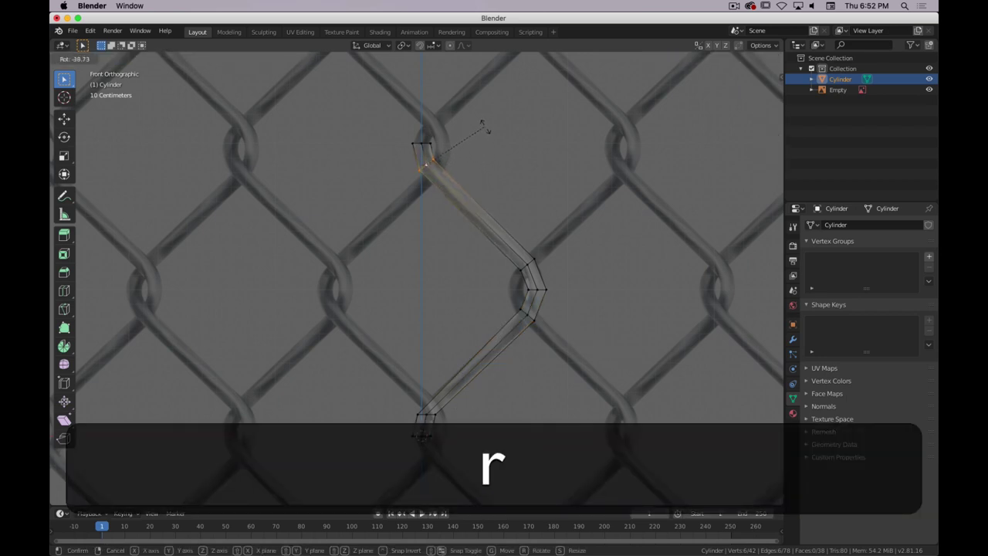
pyautogui.write('-4')
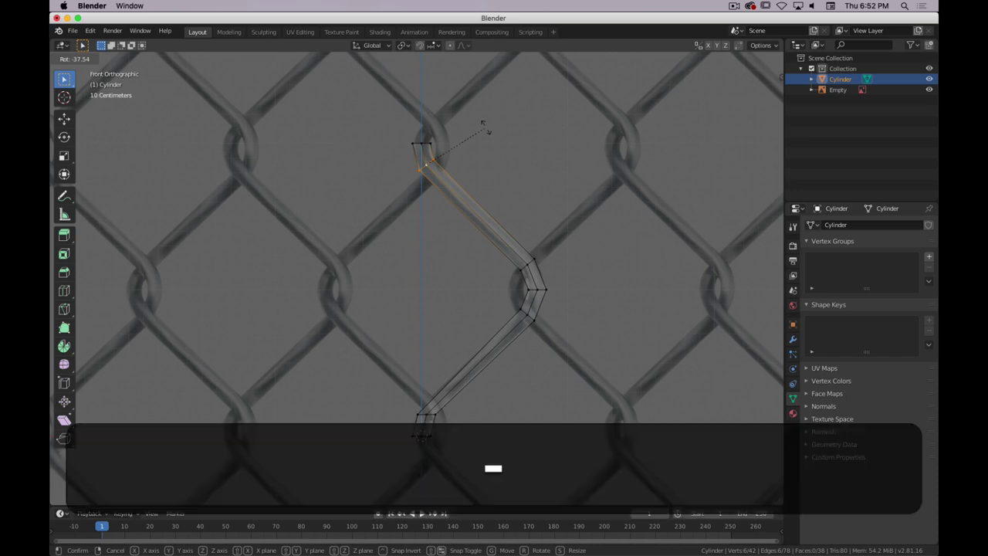
pyautogui.press('Return')
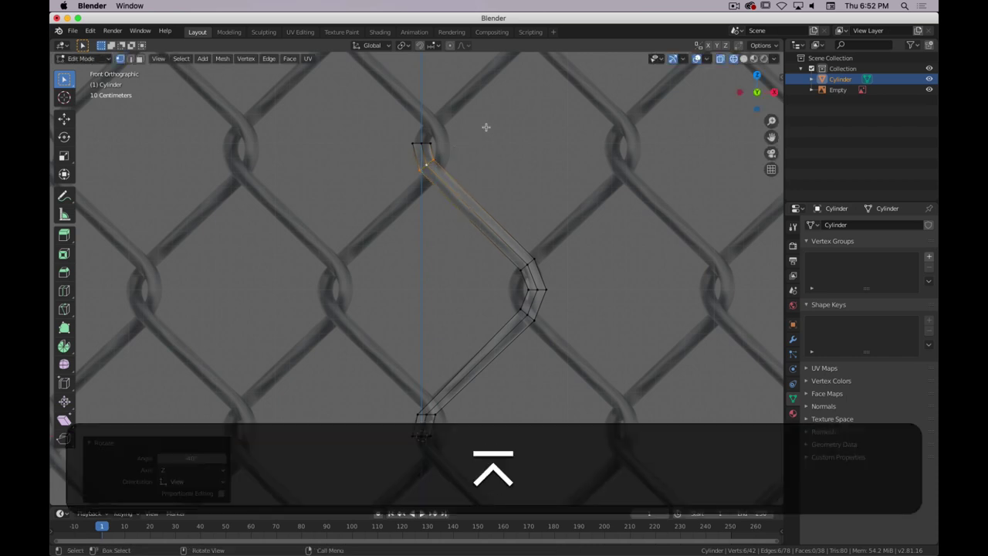
pyautogui.keyDown('alt'); pyautogui.click(432, 413); pyautogui.keyUp('alt')
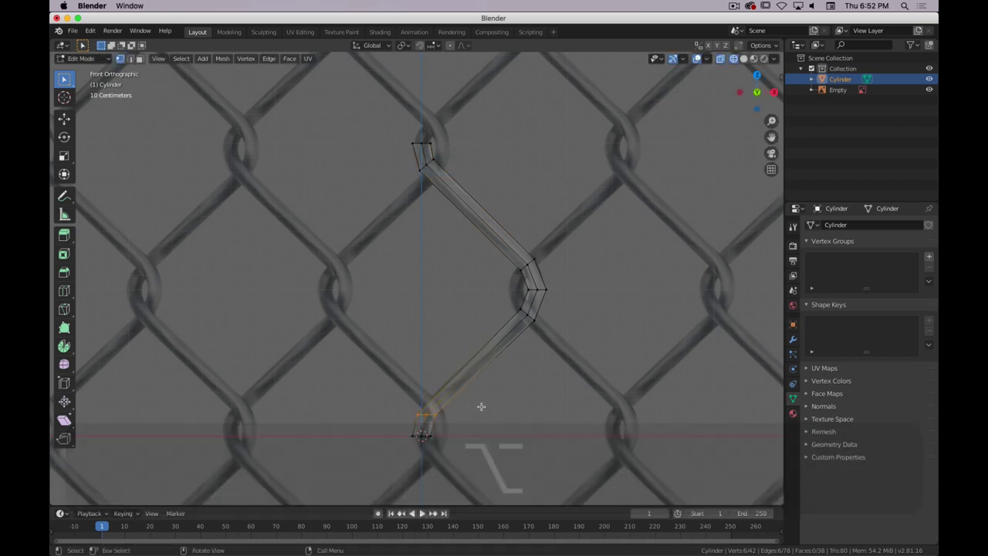
pyautogui.write('r40')
pyautogui.press('Return')
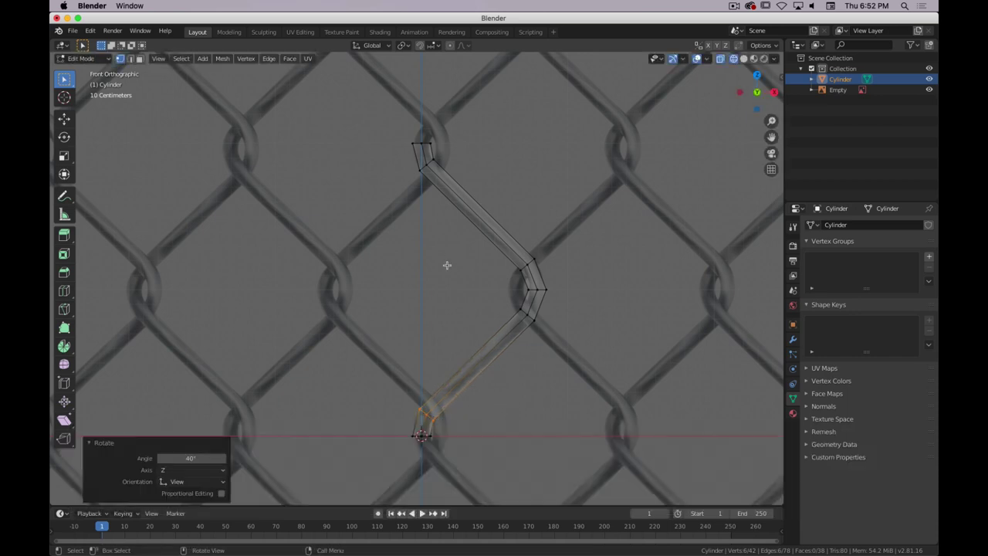
# - Hide the fence reference image and switch the viewport to solid shading
pyautogui.moveTo(446, 269); pyautogui.dragTo(424, 294, button='middle')
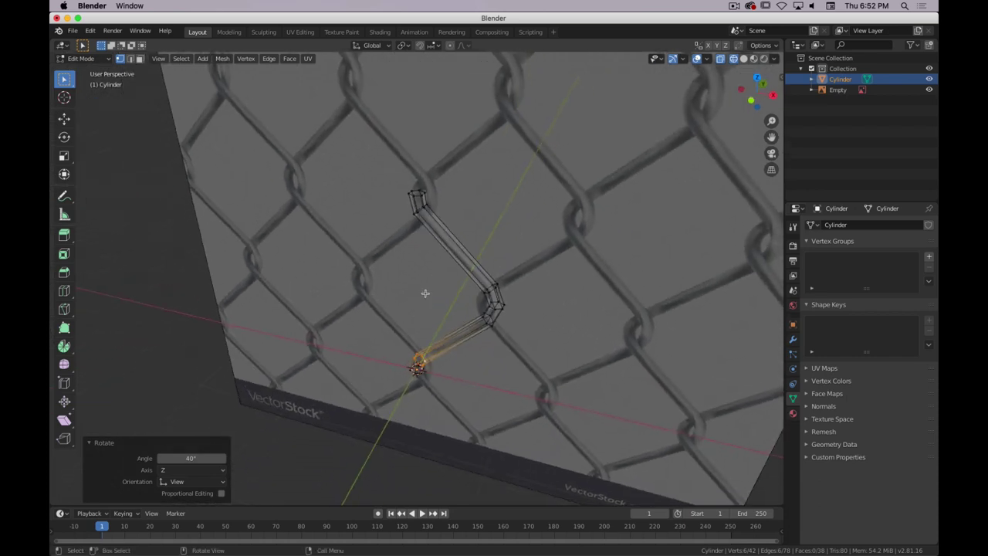
pyautogui.click(929, 91)
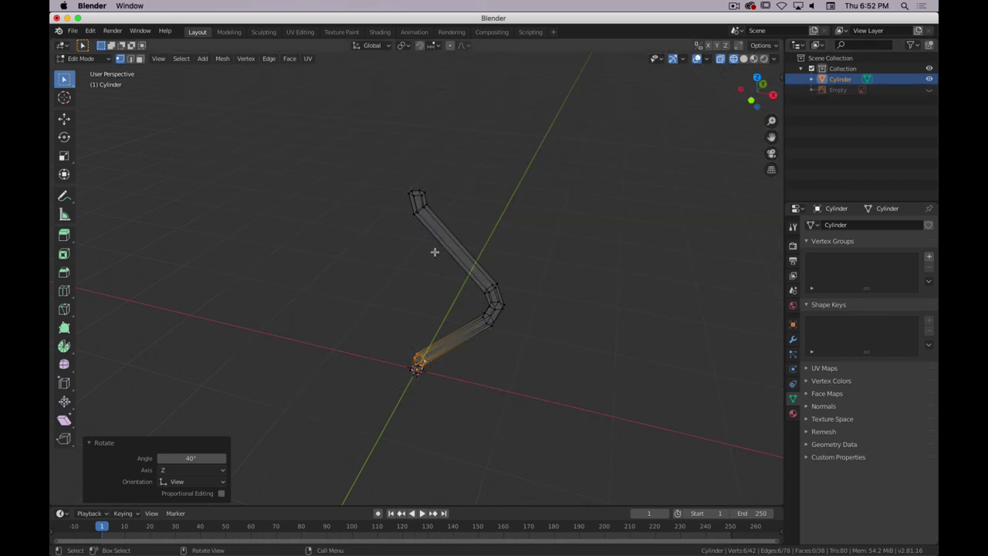
pyautogui.press('z')
pyautogui.moveTo(530, 240); pyautogui.dragTo(468, 231, button='middle')
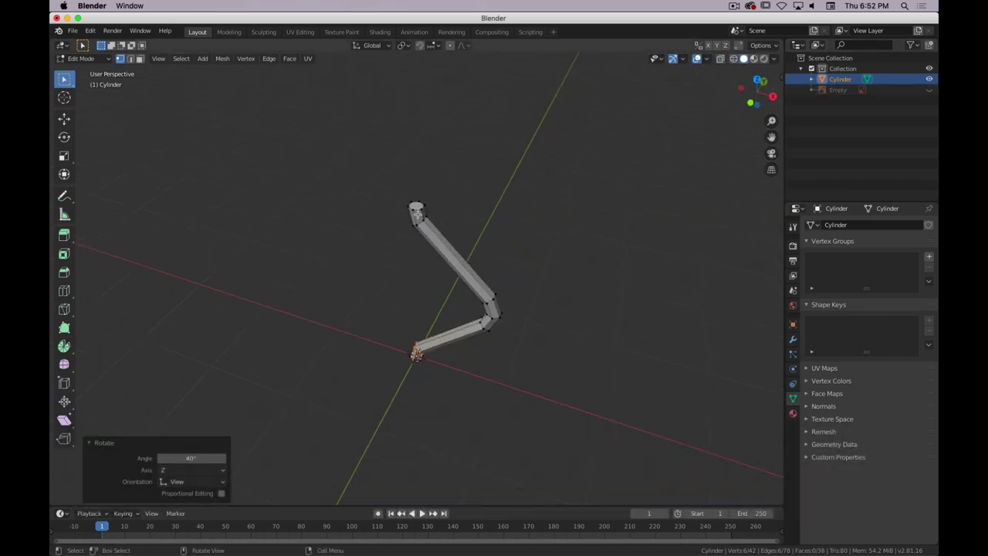
# - Delete both end cap faces of the wire, leaving its ends open
pyautogui.press('3')
pyautogui.moveTo(355, 437); pyautogui.dragTo(415, 312, button='middle')
pyautogui.scroll(6, 436, 353)
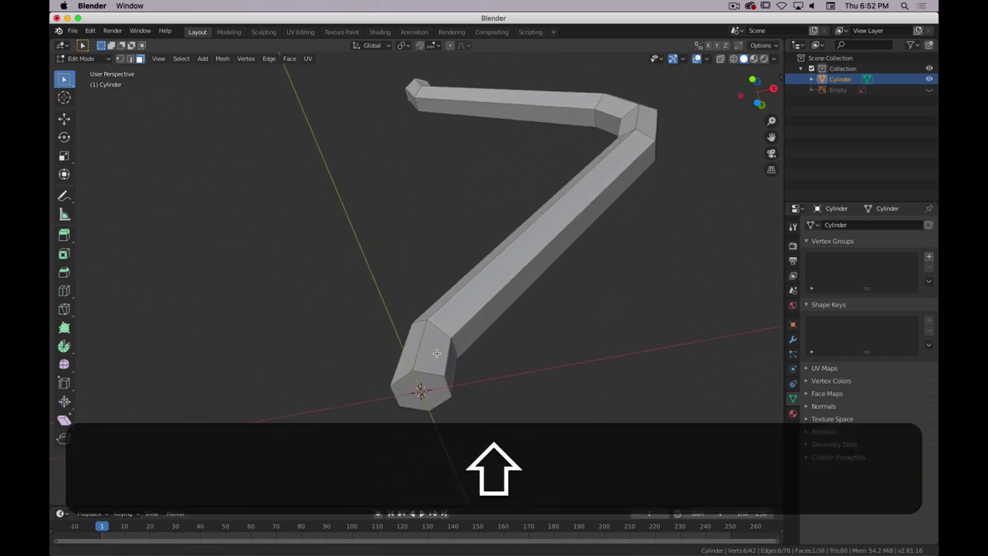
pyautogui.keyDown('shift'); pyautogui.moveTo(436, 353); pyautogui.dragTo(436, 332, button='middle'); pyautogui.keyUp('shift')
pyautogui.keyDown('shift'); pyautogui.click(435, 355); pyautogui.keyUp('shift')
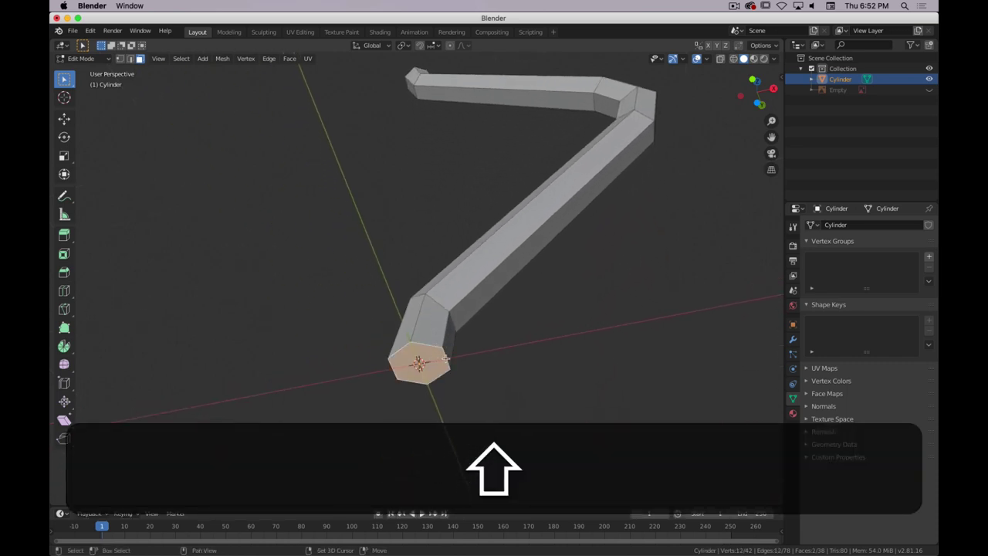
pyautogui.hotkey('shift', 'x')
pyautogui.click(432, 378)
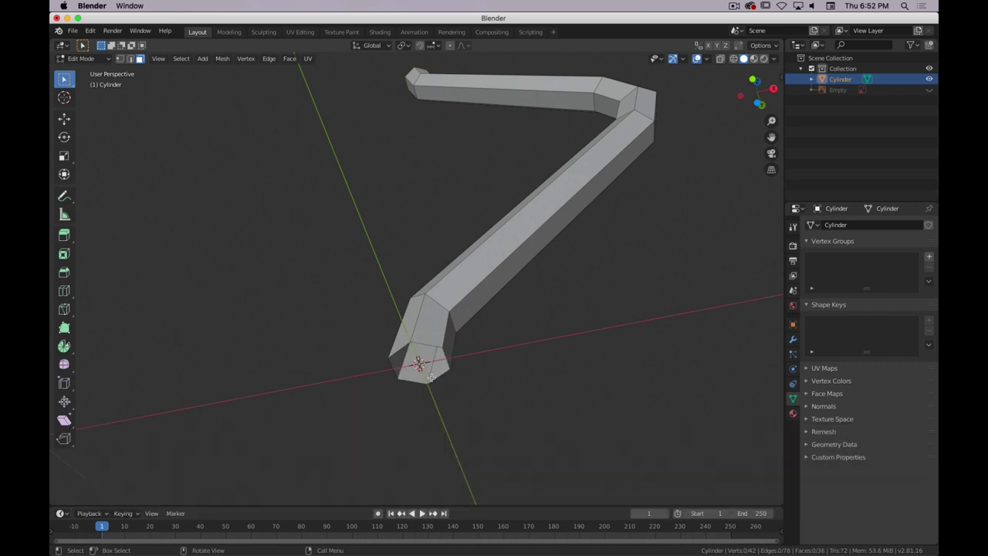
pyautogui.moveTo(432, 378); pyautogui.dragTo(441, 294, button='middle')
pyautogui.scroll(-2, 444, 297)
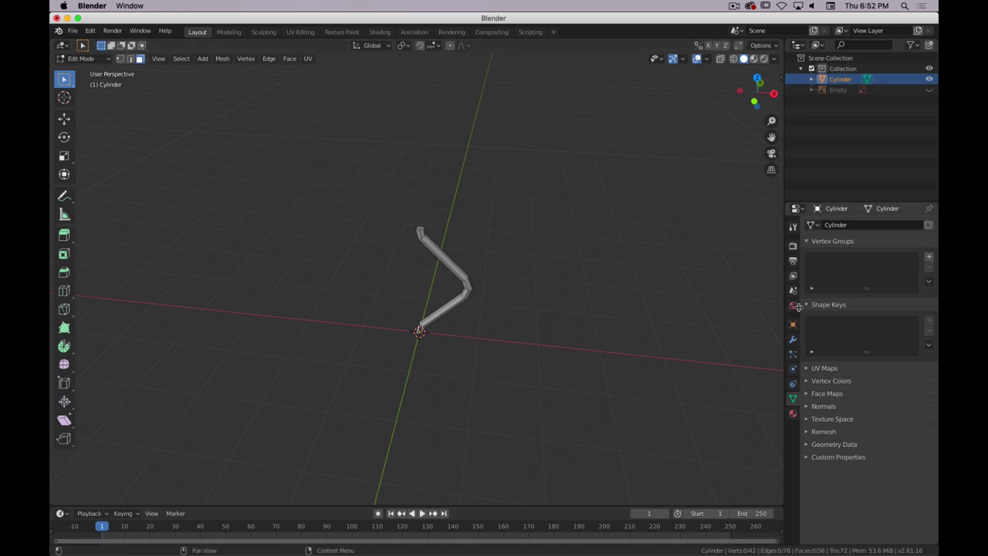
# - Add an Array modifier to the wire with relative offset X 0 and Z 1
pyautogui.click(793, 339)
pyautogui.click(858, 224)
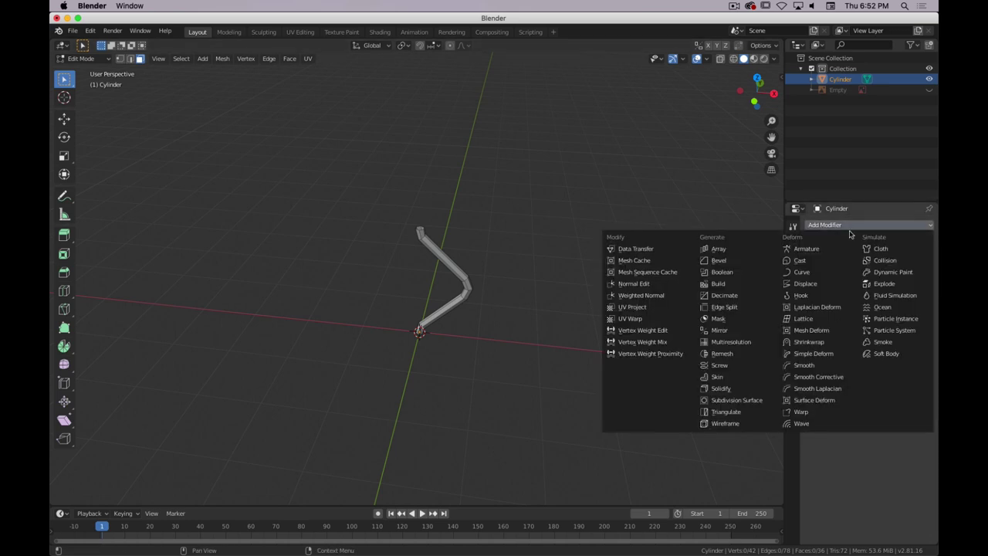
pyautogui.click(745, 250)
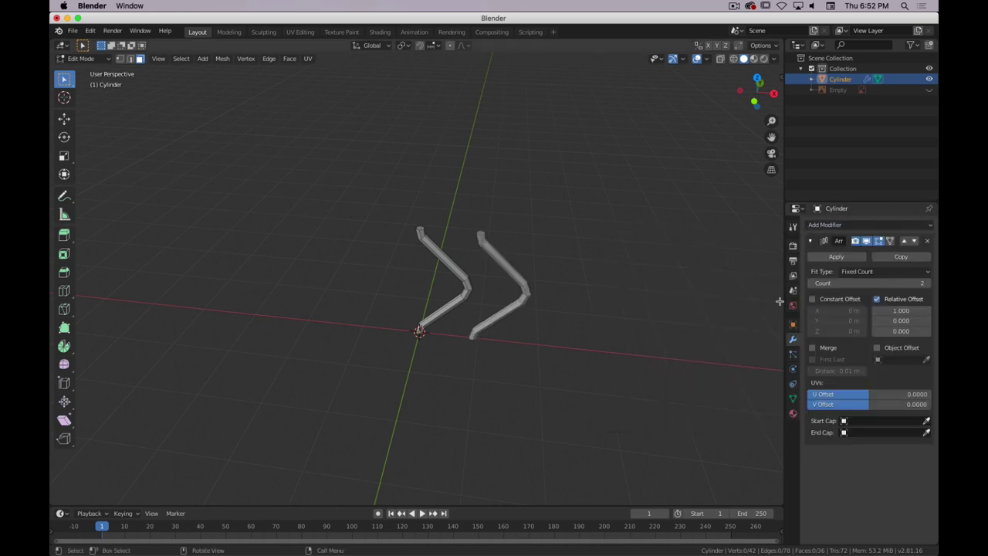
pyautogui.click(900, 310)
pyautogui.write('0')
pyautogui.press('Return')
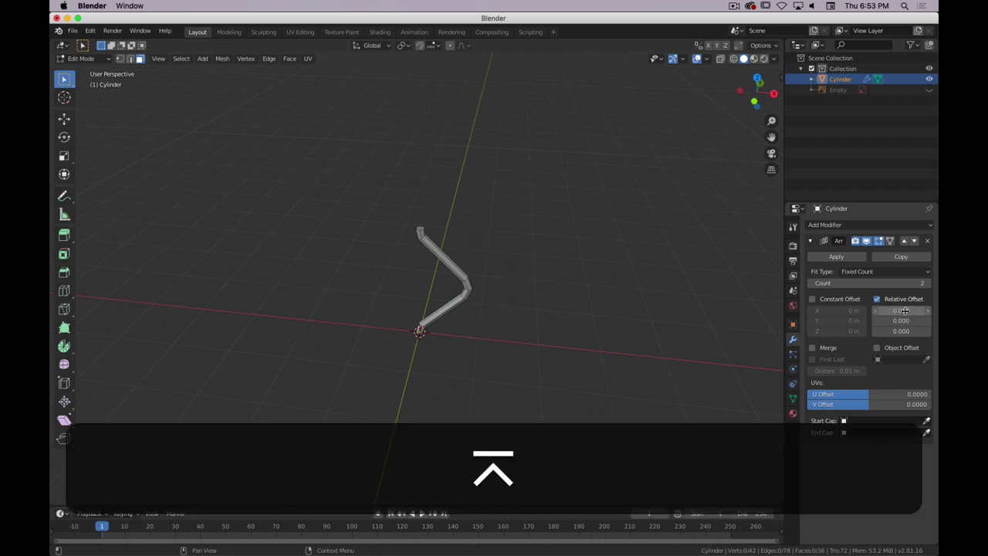
pyautogui.click(897, 331)
pyautogui.write('1')
pyautogui.press('Return')
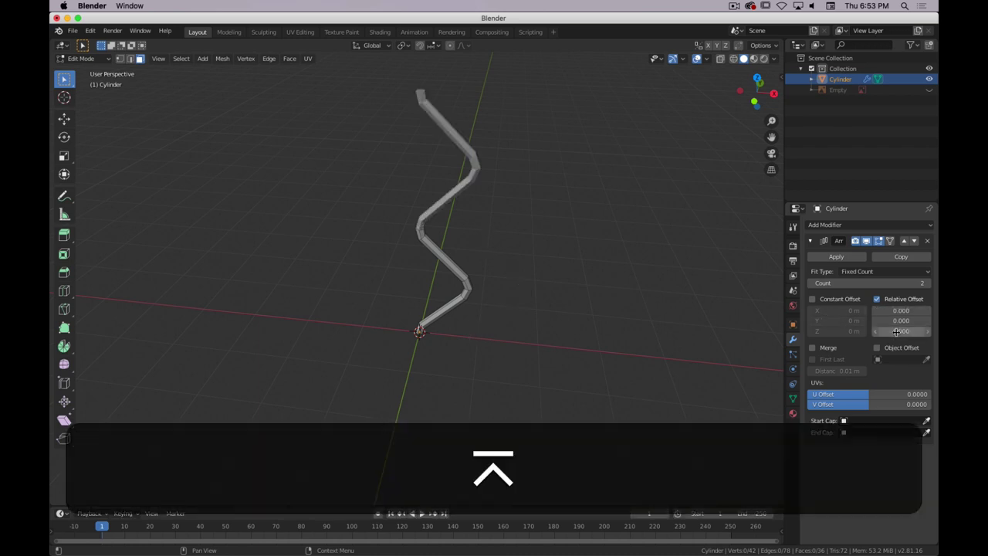
# - Raise the array count to 12, then reduce it to 11 copies
pyautogui.moveTo(452, 399); pyautogui.dragTo(476, 376, button='middle')
pyautogui.scroll(-4, 475, 376)
pyautogui.click(927, 283)
pyautogui.click(886, 285)
pyautogui.write('12')
pyautogui.press('Return')
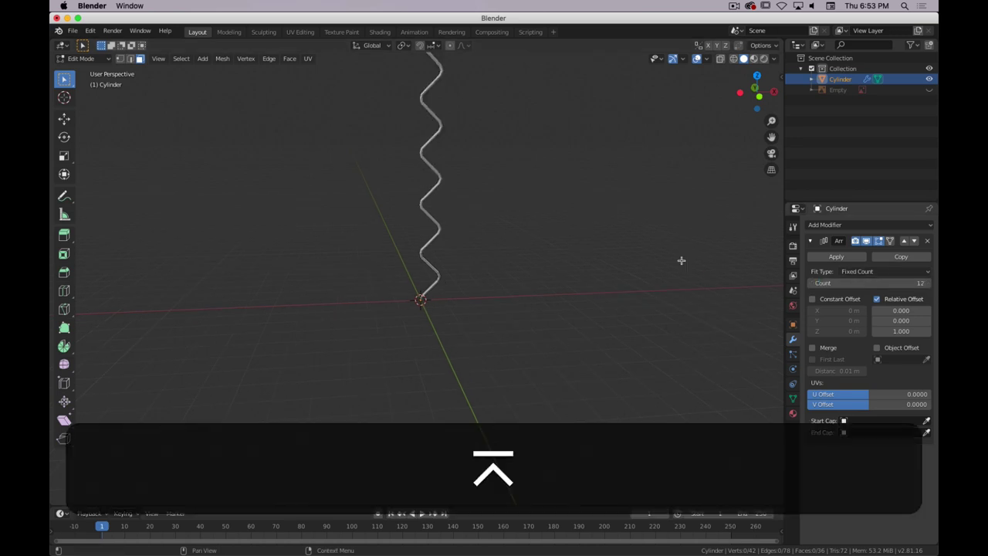
pyautogui.scroll(-5, 517, 234)
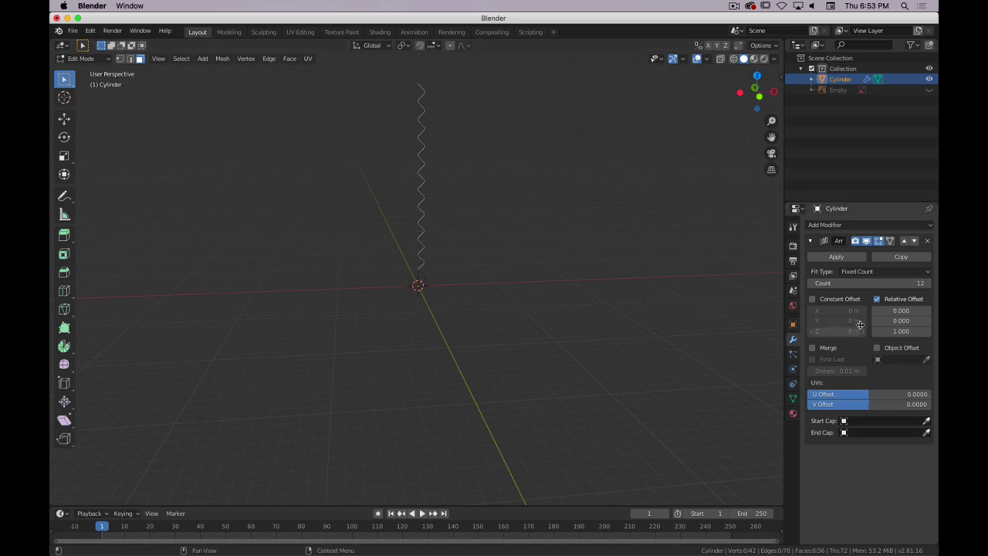
pyautogui.click(813, 284)
pyautogui.keyDown('shift'); pyautogui.moveTo(579, 234); pyautogui.dragTo(532, 311, button='middle'); pyautogui.keyUp('shift')
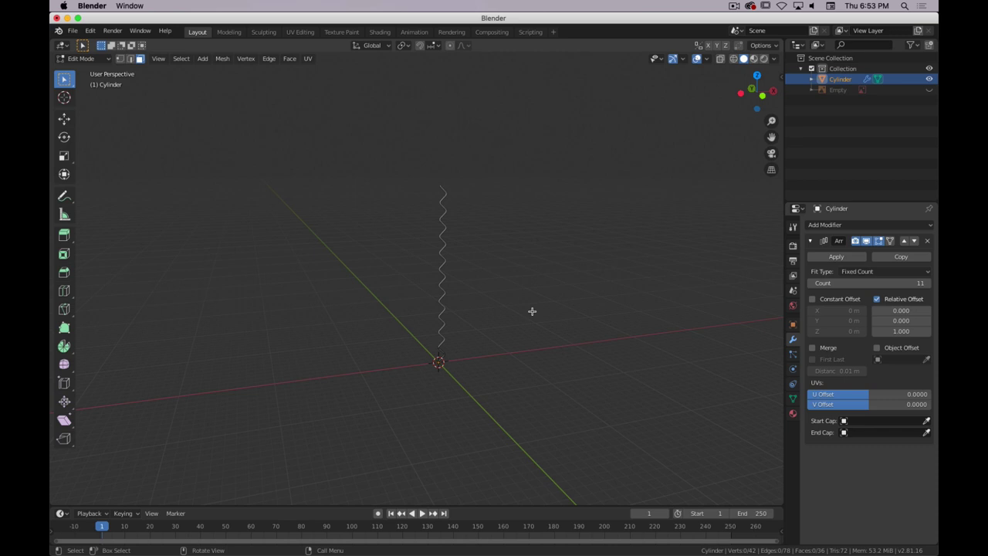
# - Show the chain-link reference image behind the stacked wire again
pyautogui.moveTo(444, 336); pyautogui.dragTo(497, 368, button='middle')
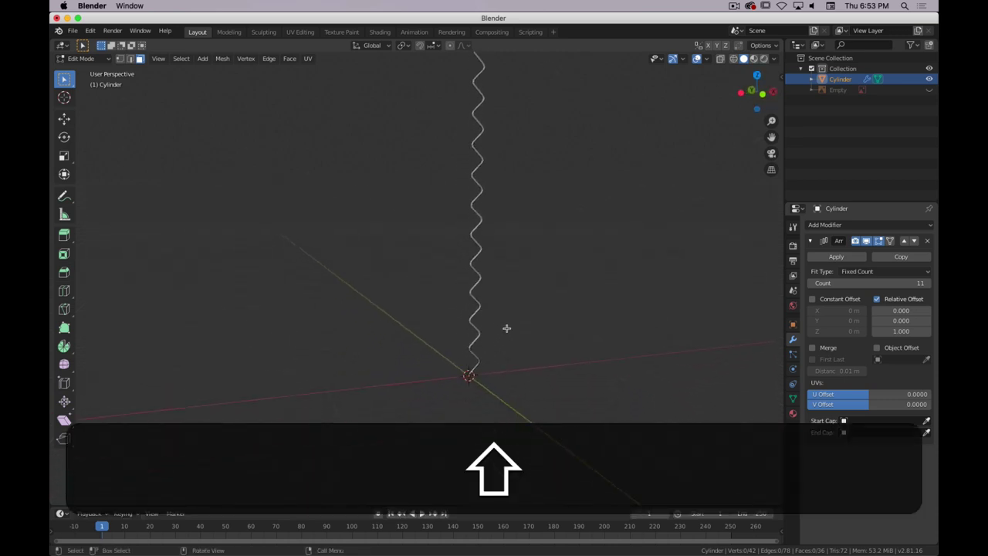
pyautogui.moveTo(506, 328)
pyautogui.mouseDown(button='middle')
pyautogui.moveTo(532, 360)
pyautogui.moveTo(523, 340)
pyautogui.moveTo(531, 346)
pyautogui.moveTo(516, 340)
pyautogui.moveTo(476, 357)
pyautogui.moveTo(497, 332)
pyautogui.moveTo(493, 359)
pyautogui.moveTo(500, 335)
pyautogui.mouseUp(button='middle')
pyautogui.moveTo(491, 378)
pyautogui.mouseDown(button='middle')
pyautogui.moveTo(487, 366)
pyautogui.moveTo(503, 366)
pyautogui.mouseUp(button='middle')
pyautogui.click(929, 90)
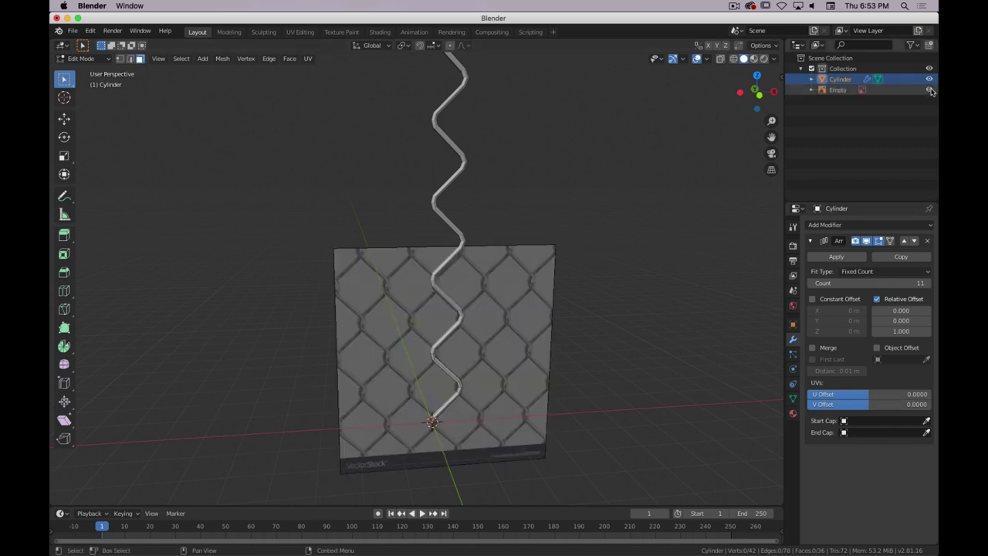
pyautogui.moveTo(529, 383); pyautogui.dragTo(598, 371, button='middle')
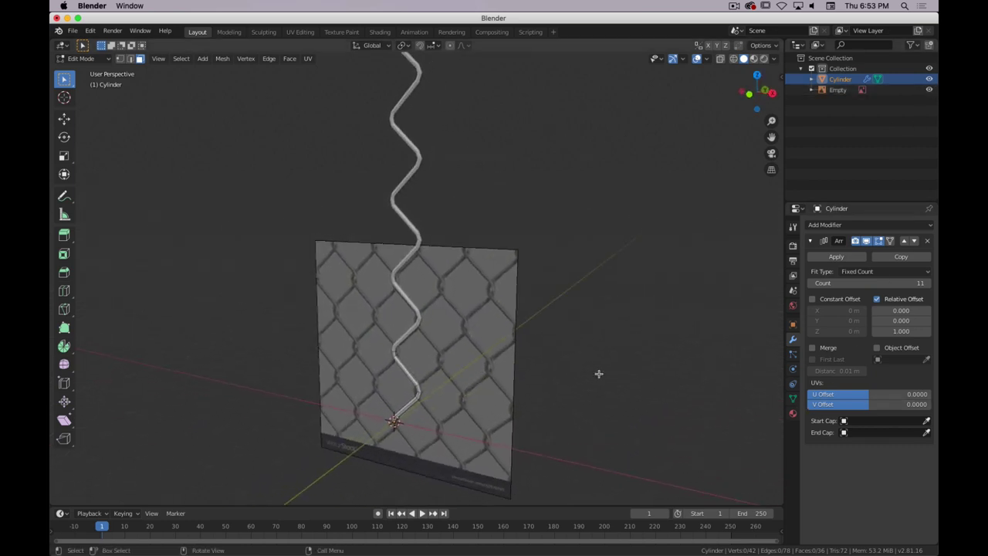
# - Turn on the Array modifier's Edit Mode display so the copies show while editing
pyautogui.click(856, 241)
pyautogui.press('super+period')
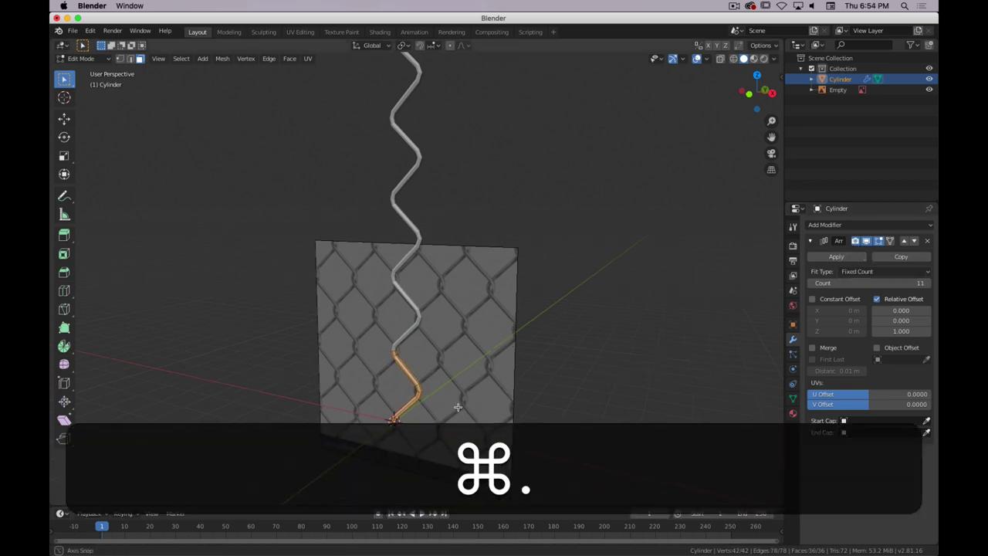
pyautogui.keyDown('shift'); pyautogui.moveTo(458, 407); pyautogui.dragTo(471, 342, button='middle'); pyautogui.keyUp('shift')
pyautogui.scroll(4, 461, 340)
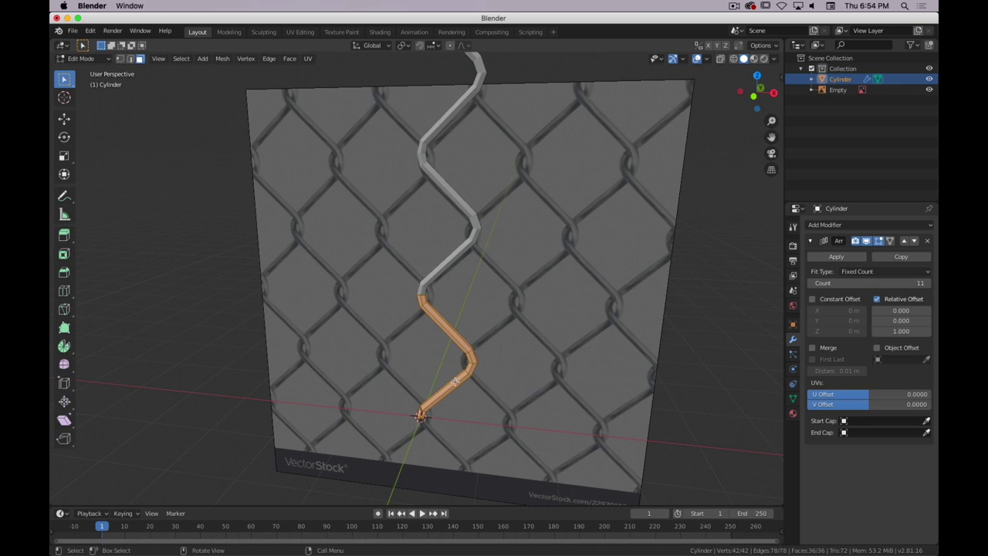
pyautogui.moveTo(466, 365); pyautogui.dragTo(641, 347, button='middle')
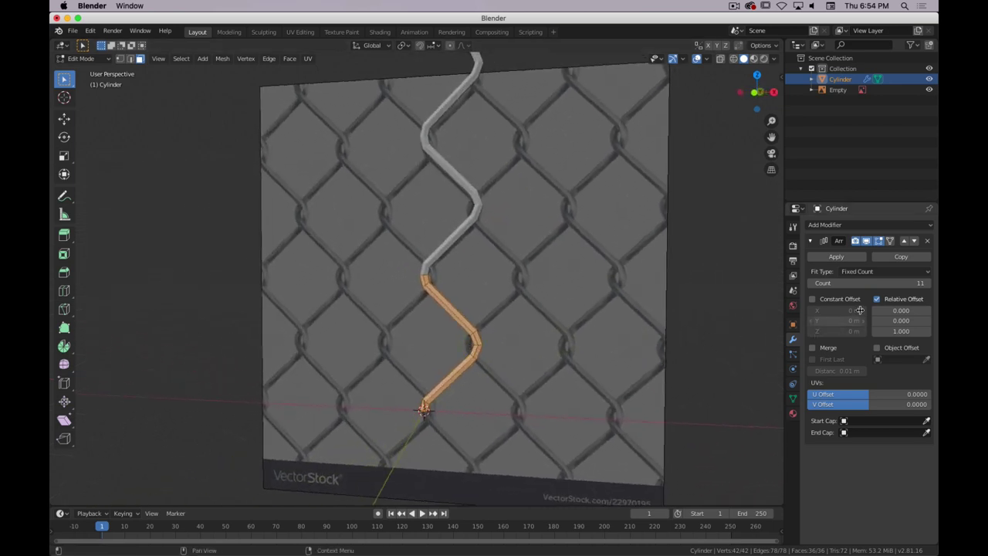
# - Collapse the Array panel and add a Mirror modifier on X, forming diamond-shaped links
pyautogui.click(811, 241)
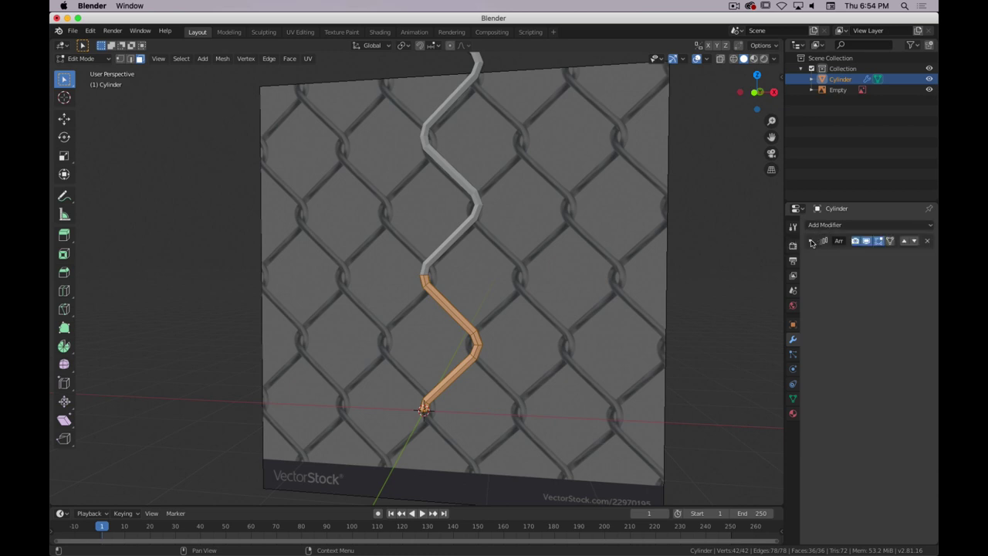
pyautogui.click(816, 226)
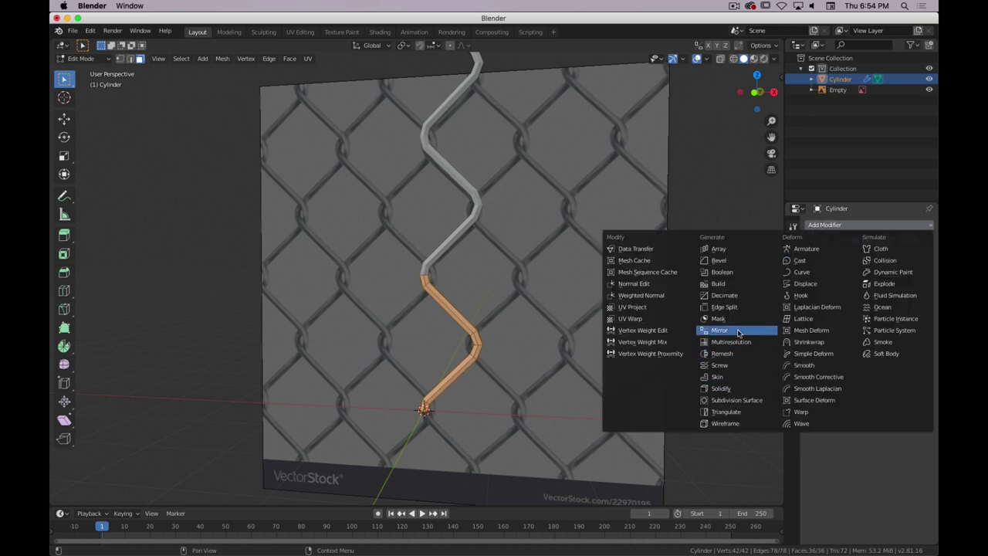
pyautogui.click(739, 328)
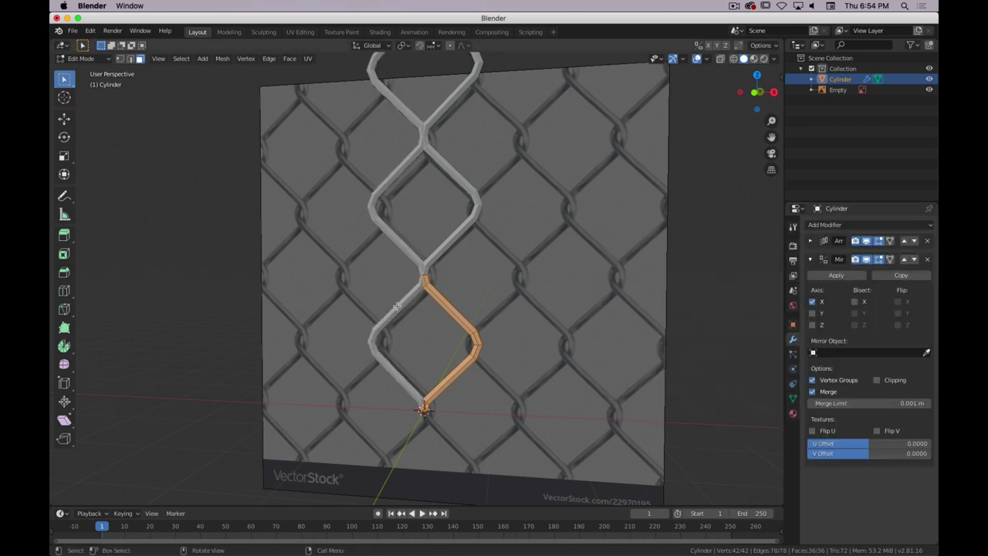
pyautogui.moveTo(368, 338); pyautogui.dragTo(442, 362, button='middle')
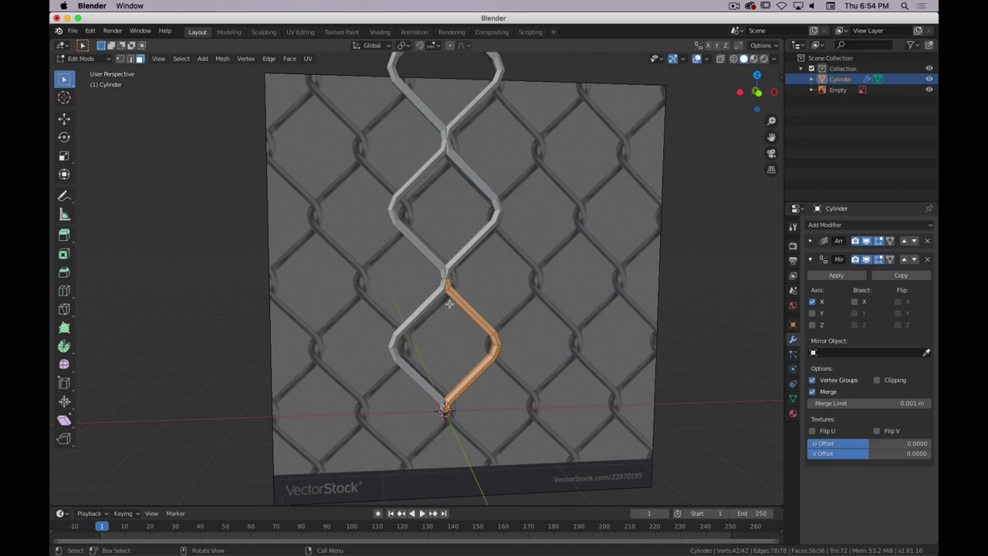
pyautogui.moveTo(486, 356)
pyautogui.mouseDown(button='middle')
pyautogui.moveTo(460, 356)
pyautogui.moveTo(470, 359)
pyautogui.mouseUp(button='middle')
pyautogui.scroll(2, 445, 374)
pyautogui.keyDown('shift'); pyautogui.scroll(1, 456, 359); pyautogui.keyUp('shift')
pyautogui.keyDown('shift'); pyautogui.moveTo(456, 366); pyautogui.dragTo(458, 287, button='middle'); pyautogui.keyUp('shift')
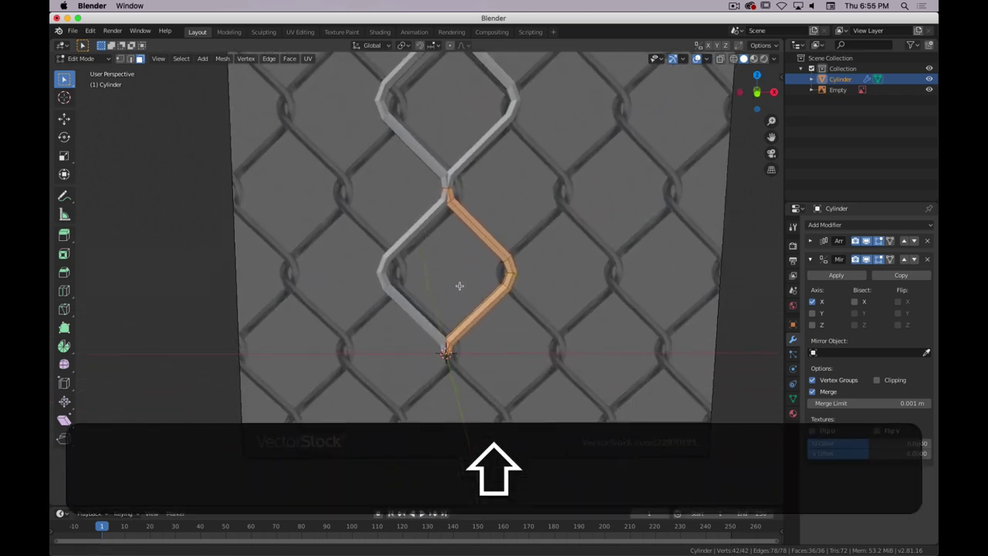
# - Select the whole wire mesh and shift it -0.0767 m along X
pyautogui.press('a')
pyautogui.press('a')
pyautogui.press('g')
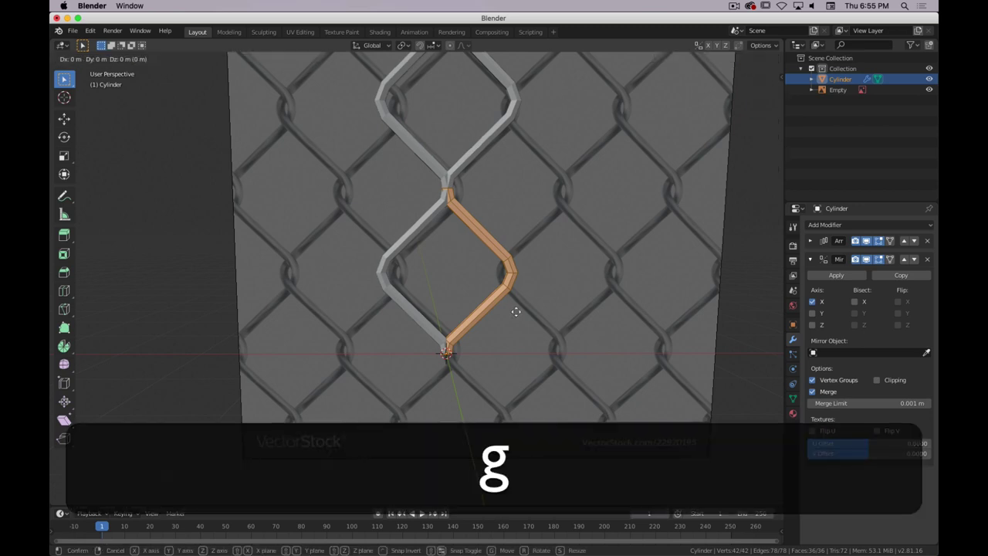
pyautogui.press('x')
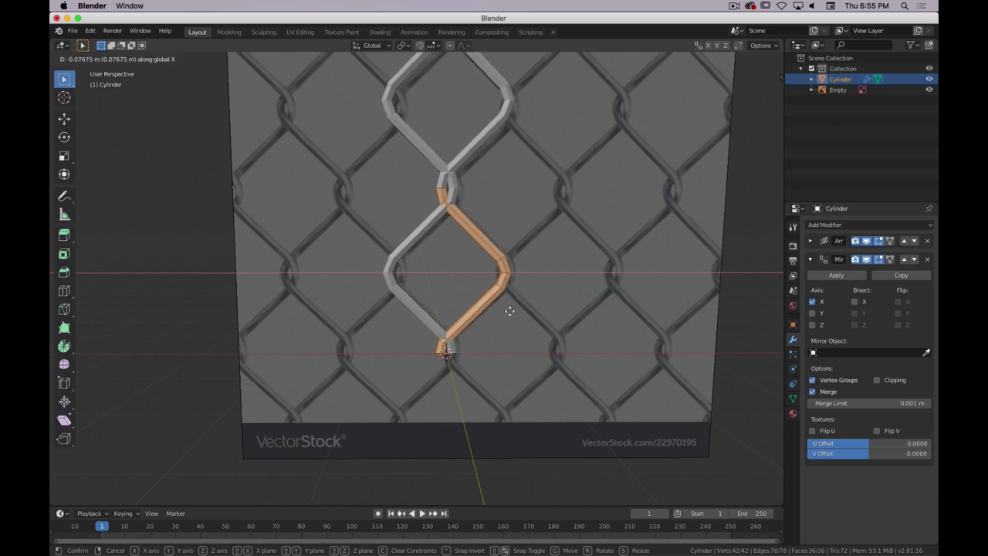
pyautogui.click(509, 311)
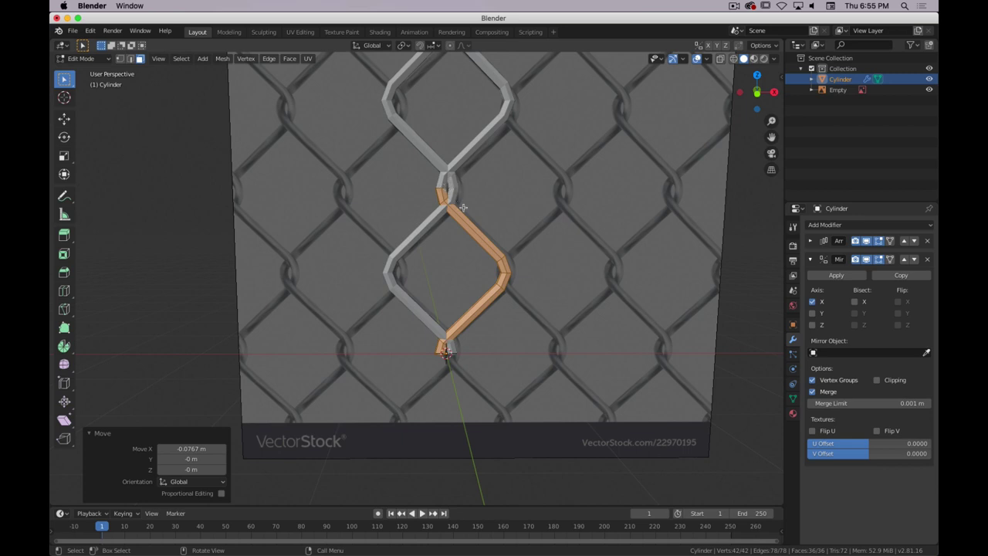
pyautogui.moveTo(465, 204); pyautogui.dragTo(364, 191, button='middle')
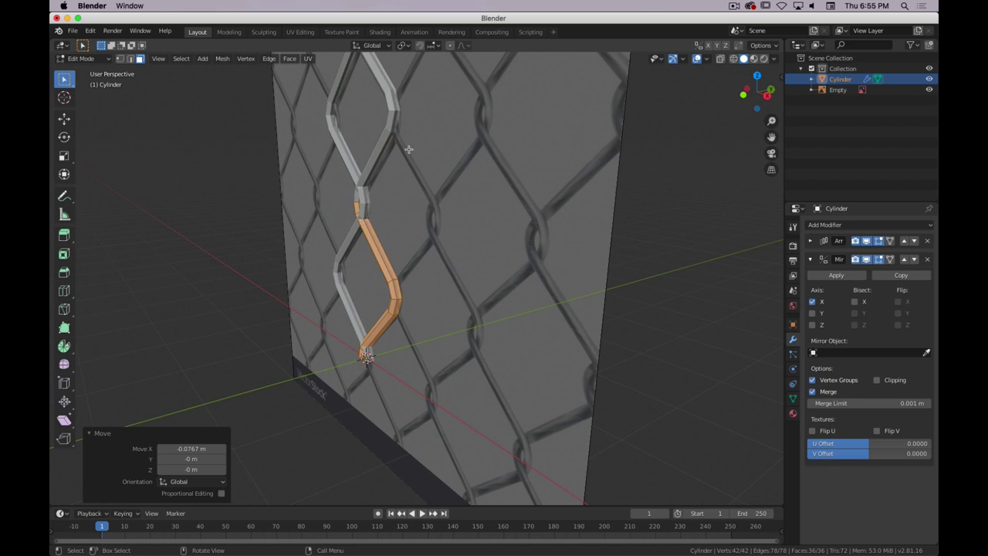
# - Select the edge rings at the upper and lower bends and push them about 0.13 m along Y
pyautogui.scroll(3, 409, 149)
pyautogui.moveTo(409, 149); pyautogui.dragTo(462, 183, button='middle')
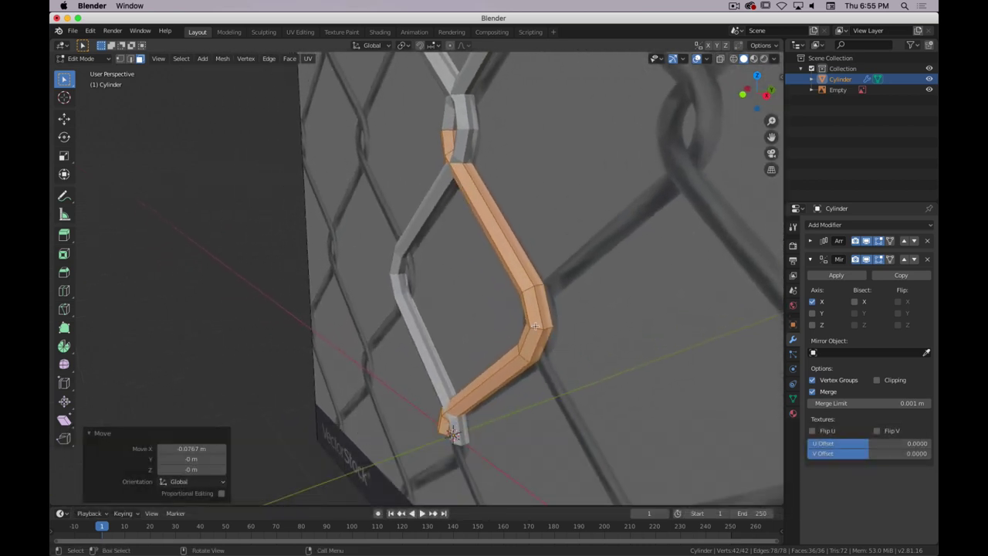
pyautogui.keyDown('alt'); pyautogui.click(536, 329); pyautogui.keyUp('alt')
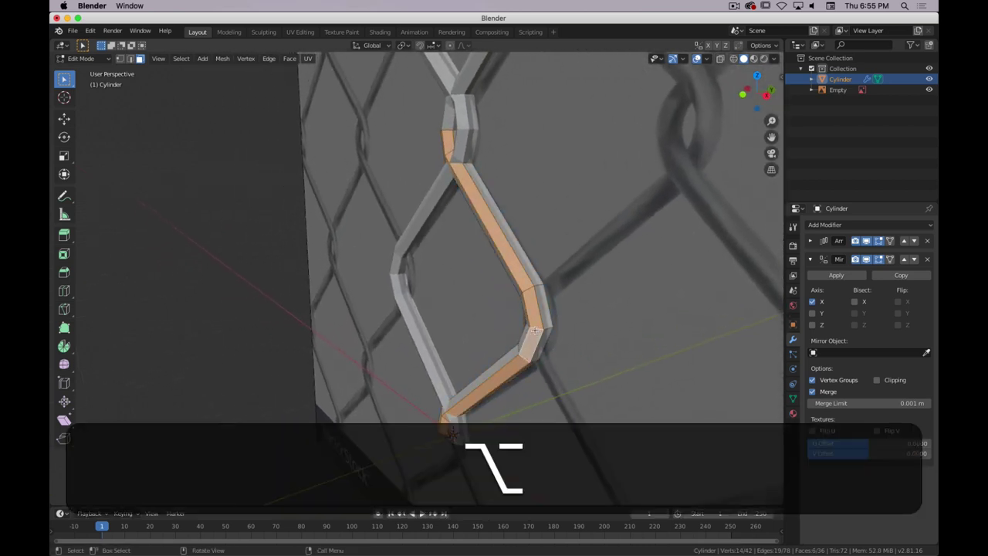
pyautogui.hotkey('alt', '2')
pyautogui.keyDown('alt'); pyautogui.click(536, 334); pyautogui.keyUp('alt')
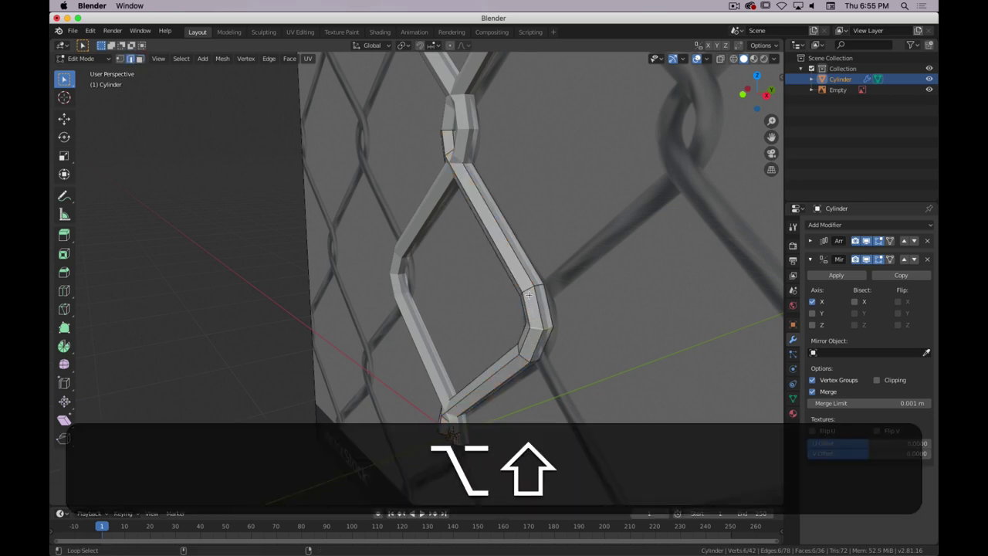
pyautogui.keyDown('alt'); pyautogui.keyDown('shift'); pyautogui.click(538, 319); pyautogui.keyUp('shift'); pyautogui.keyUp('alt')
pyautogui.keyDown('alt'); pyautogui.keyDown('shift'); pyautogui.click(523, 357); pyautogui.keyUp('shift'); pyautogui.keyUp('alt')
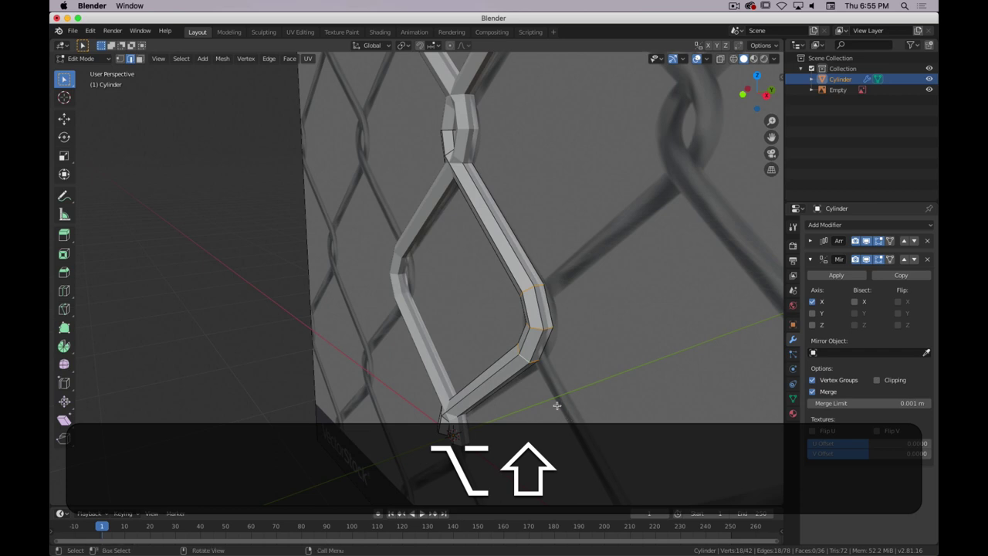
pyautogui.keyDown('alt'); pyautogui.click(534, 331); pyautogui.keyUp('alt')
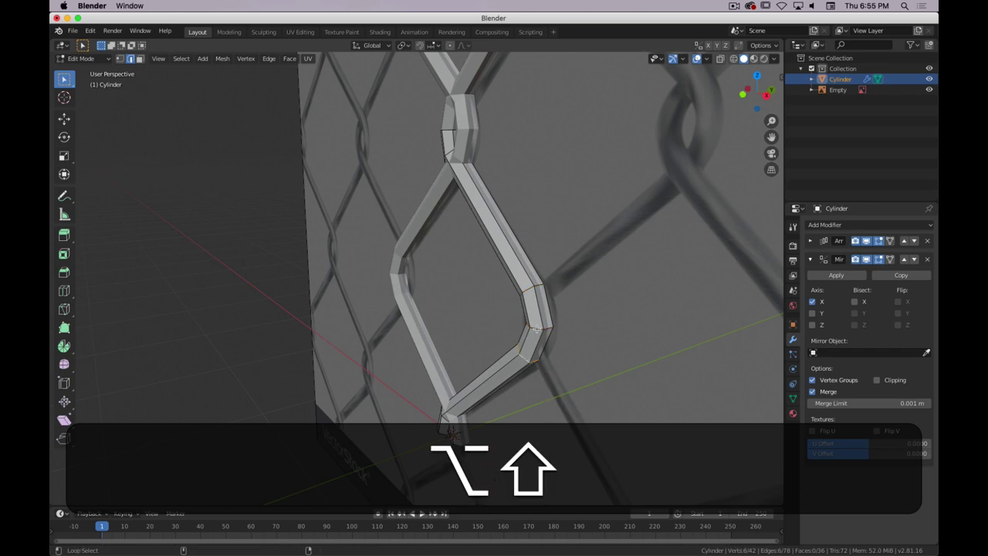
pyautogui.keyDown('alt'); pyautogui.keyDown('shift'); pyautogui.click(524, 297); pyautogui.keyUp('shift'); pyautogui.keyUp('alt')
pyautogui.keyDown('alt'); pyautogui.keyDown('shift'); pyautogui.click(526, 361); pyautogui.keyUp('shift'); pyautogui.keyUp('alt')
pyautogui.press('g')
pyautogui.press('y')
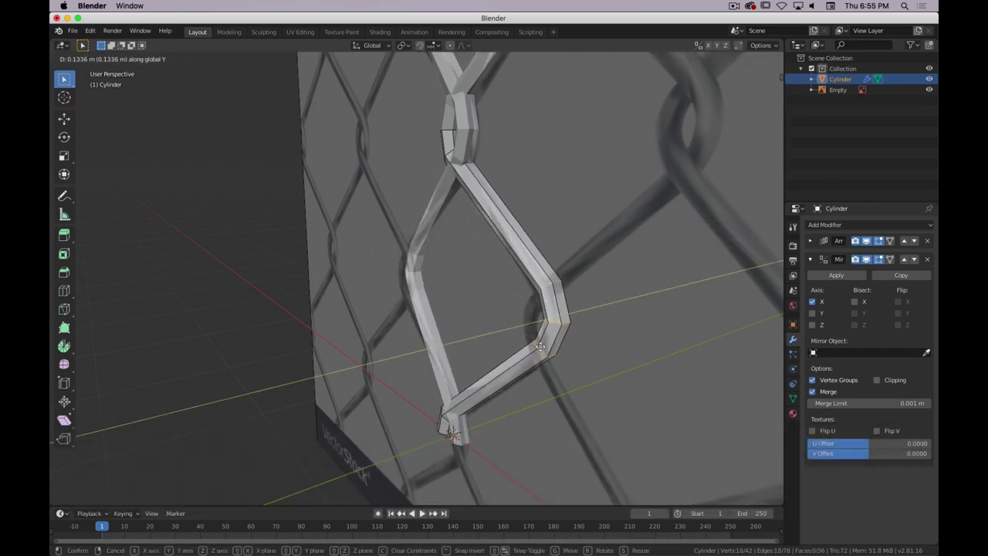
pyautogui.click(540, 347)
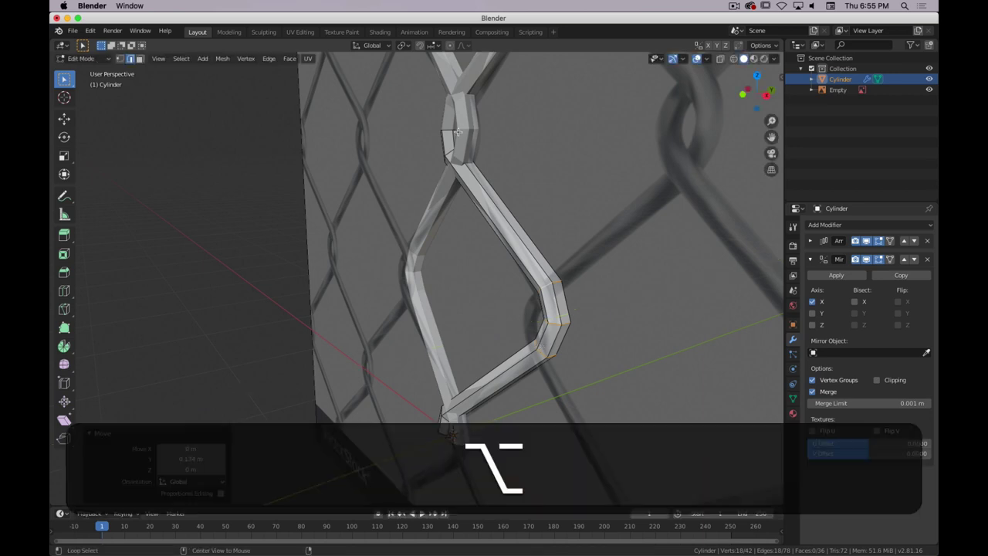
# - Select the edge ring near the top joint and try moving it along X, then cancel
pyautogui.keyDown('alt'); pyautogui.click(449, 130); pyautogui.keyUp('alt')
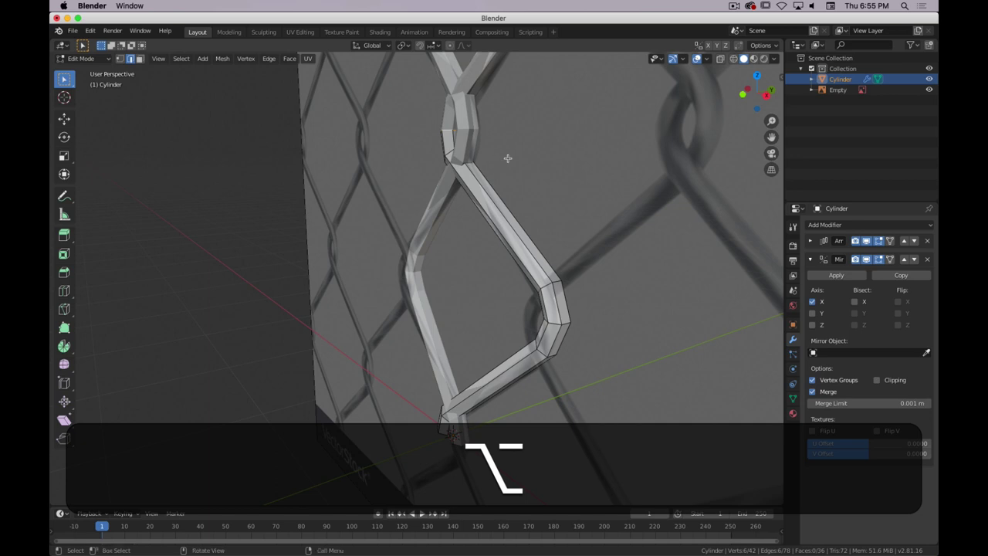
pyautogui.hotkey('alt', 'g')
pyautogui.press('x')
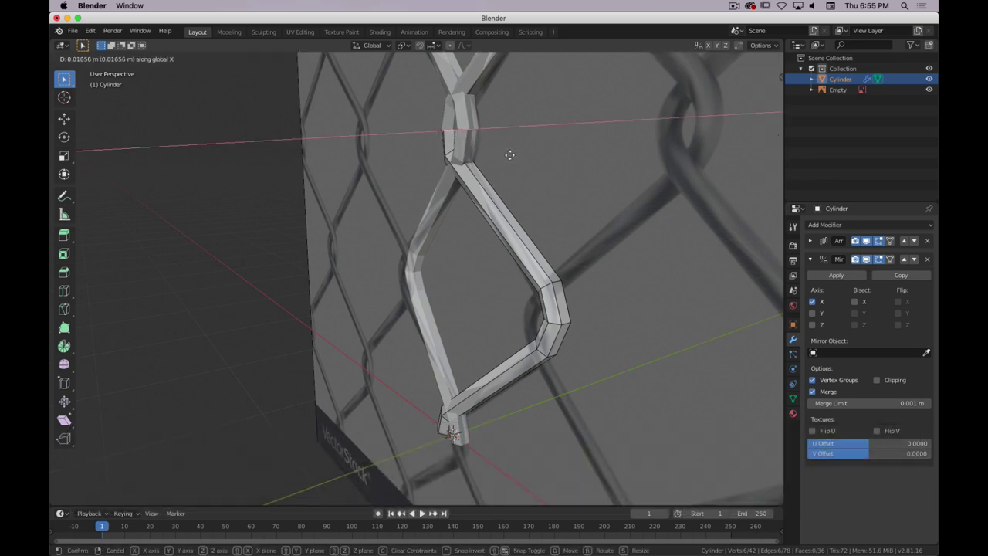
pyautogui.rightClick(507, 155)
# - Test-move the edge loops along X and Y without keeping them, then delete the Mirror modifier
pyautogui.click(810, 241)
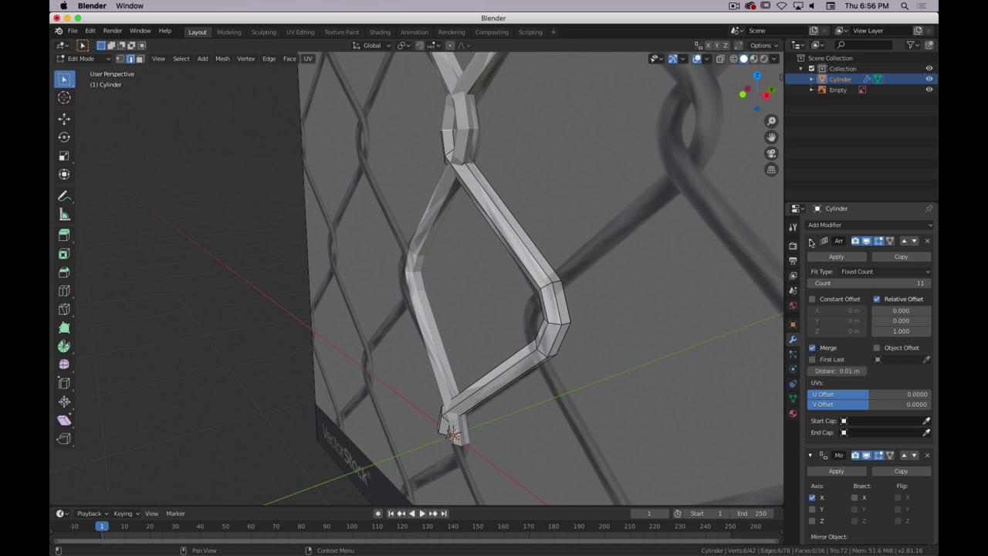
pyautogui.click(810, 241)
pyautogui.press('g')
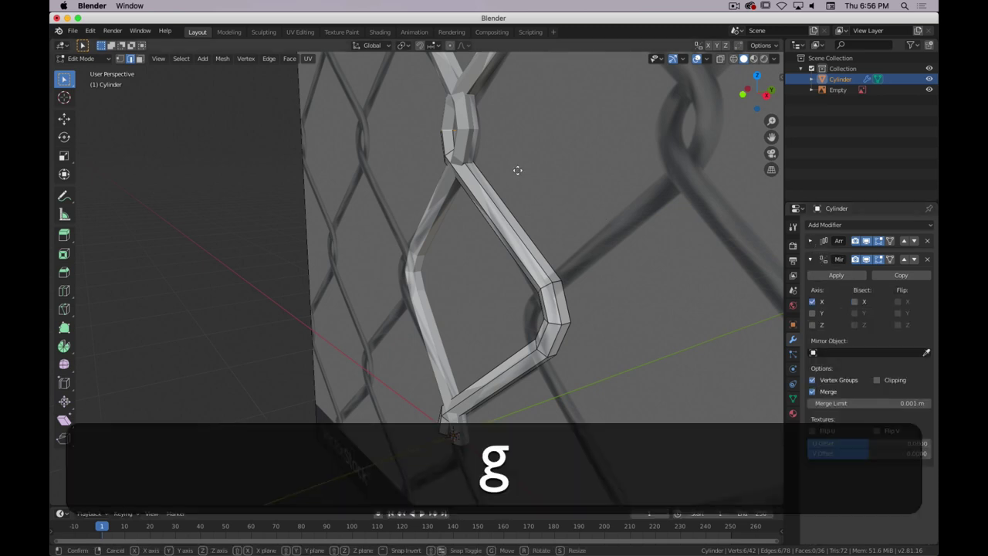
pyautogui.press('x')
pyautogui.rightClick(518, 167)
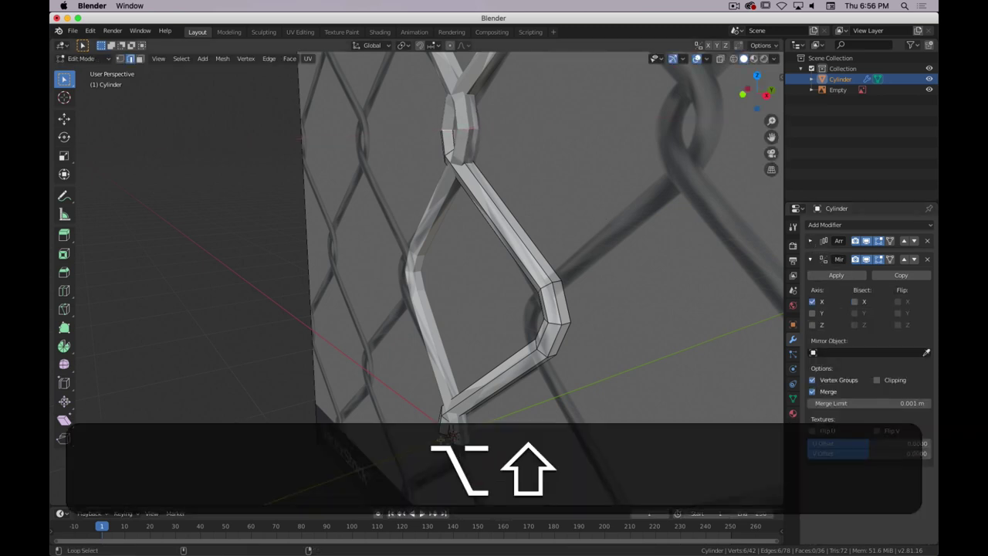
pyautogui.keyDown('alt'); pyautogui.keyDown('shift'); pyautogui.click(441, 436); pyautogui.keyUp('shift'); pyautogui.keyUp('alt')
pyautogui.hotkey('alt', 'shift', 'g')
pyautogui.press('y')
pyautogui.rightClick(474, 288)
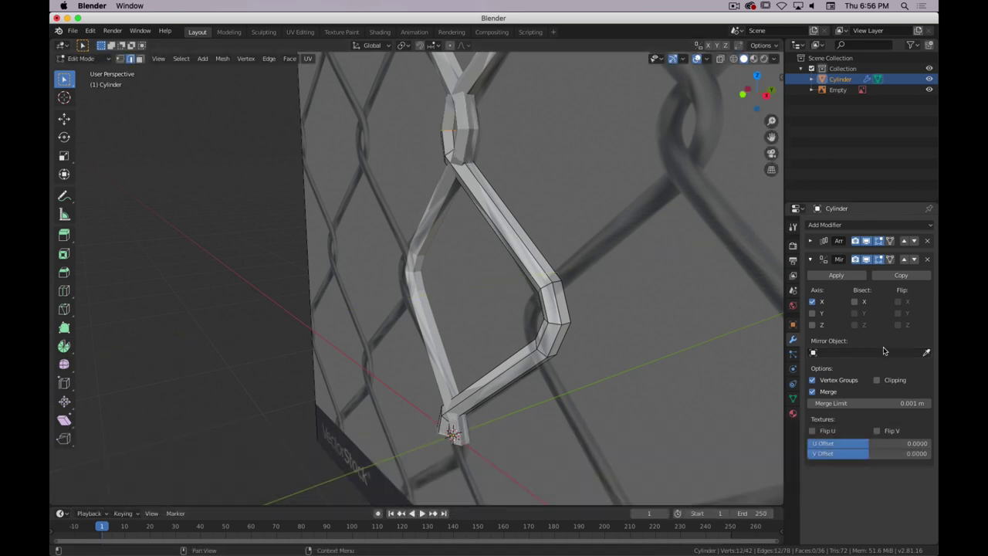
pyautogui.click(925, 261)
pyautogui.moveTo(600, 329); pyautogui.dragTo(410, 316, button='middle')
# - Duplicate the zigzag wire in place and mirror the copy across X with scale -1
pyautogui.press('Tab')
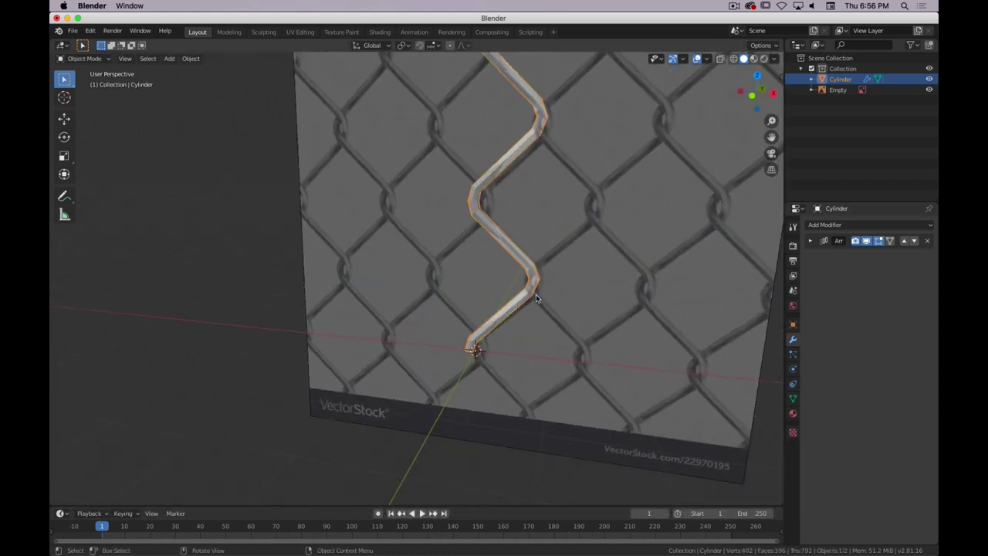
pyautogui.press('super+d')
pyautogui.press('g')
pyautogui.rightClick(506, 310)
pyautogui.press('super')
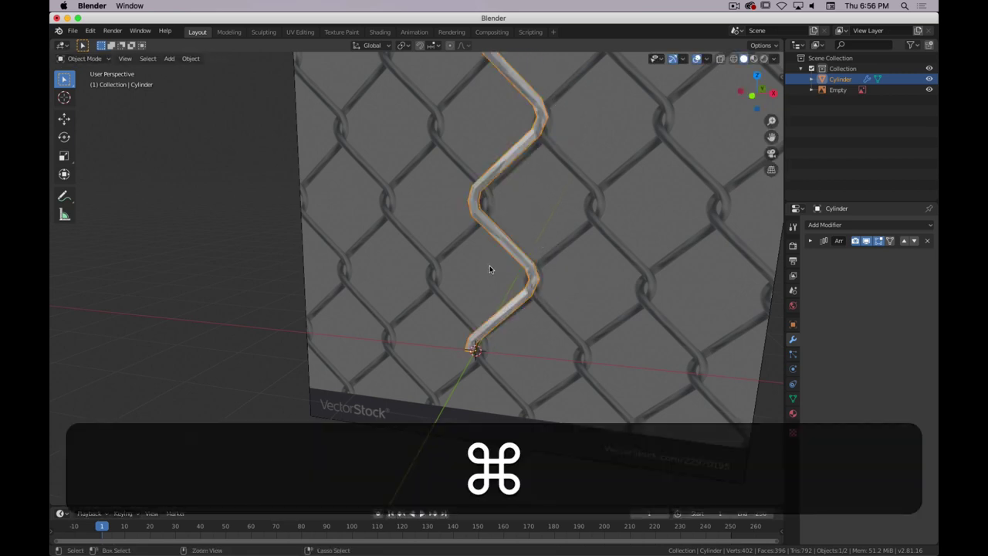
pyautogui.press('super+period')
pyautogui.hotkey('shift', 'd')
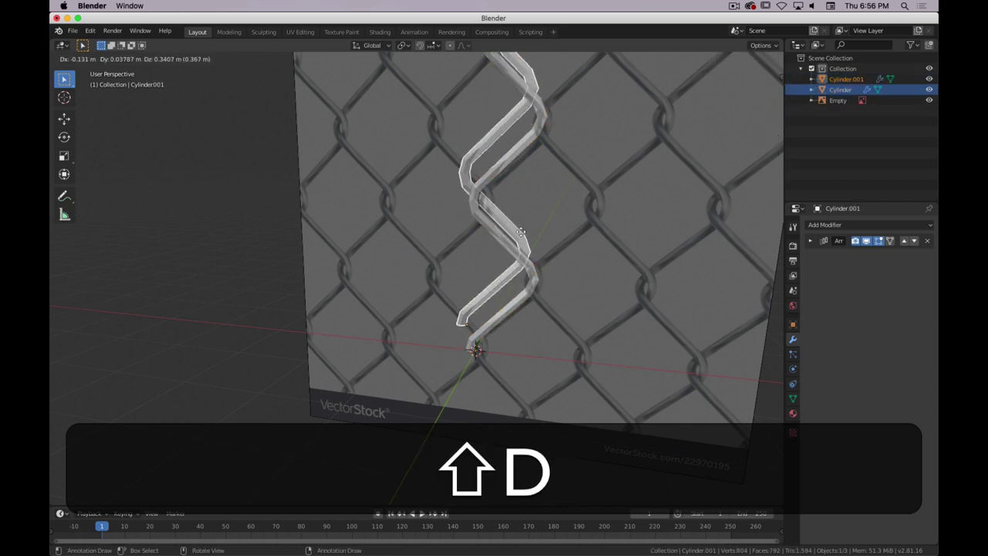
pyautogui.rightClick(525, 236)
pyautogui.moveTo(544, 280); pyautogui.dragTo(561, 288, button='middle')
pyautogui.write('sx')
pyautogui.write('-1')
pyautogui.press('Return')
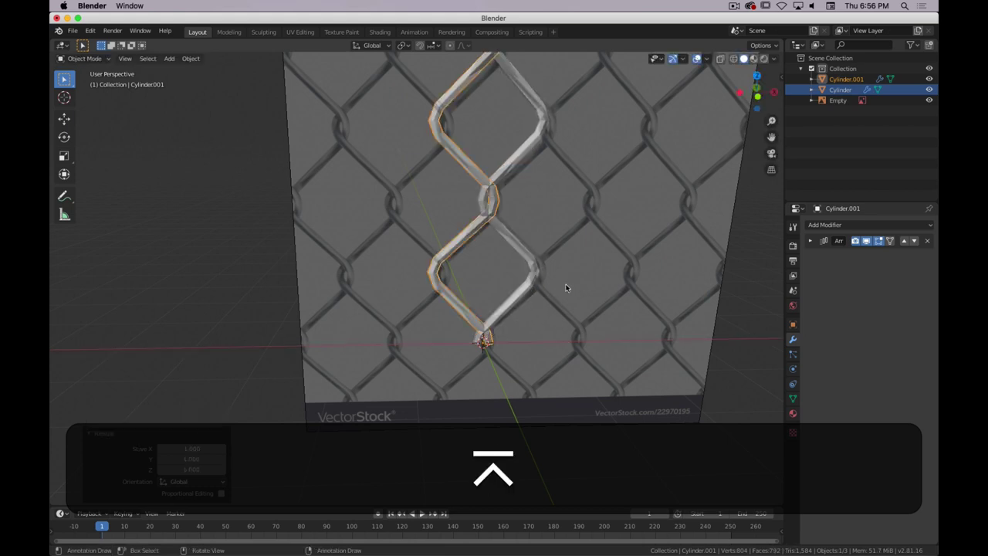
pyautogui.moveTo(480, 257); pyautogui.dragTo(463, 292, button='middle')
pyautogui.scroll(4, 533, 220)
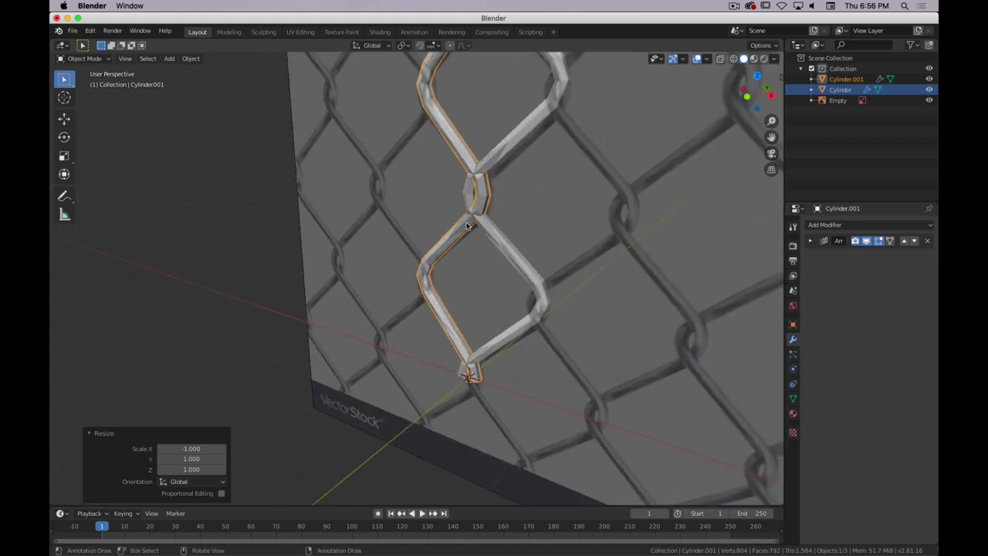
# - Hide the fence reference image Empty, then select both wire objects
pyautogui.press('shift')
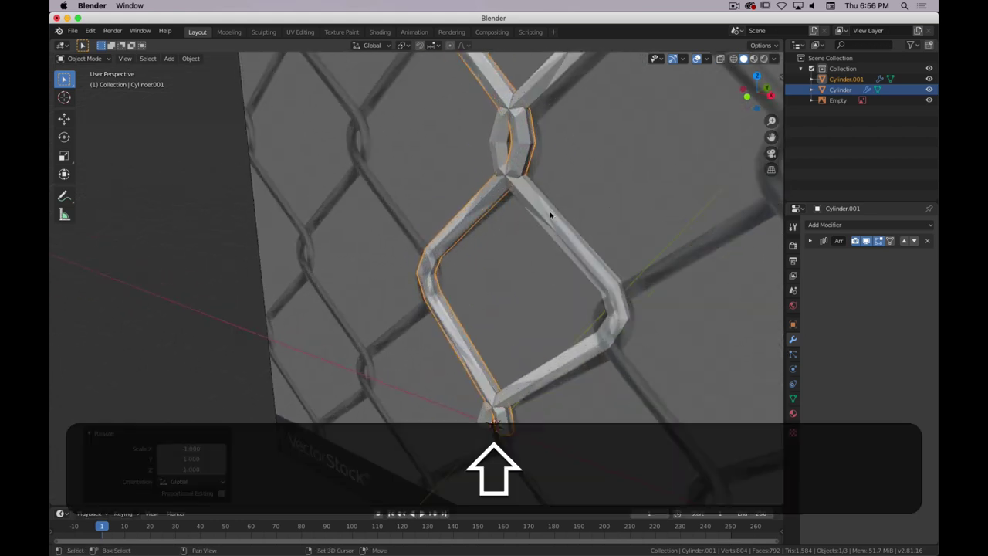
pyautogui.keyDown('shift'); pyautogui.click(549, 215); pyautogui.keyUp('shift')
pyautogui.hotkey('ctrl', 'z')
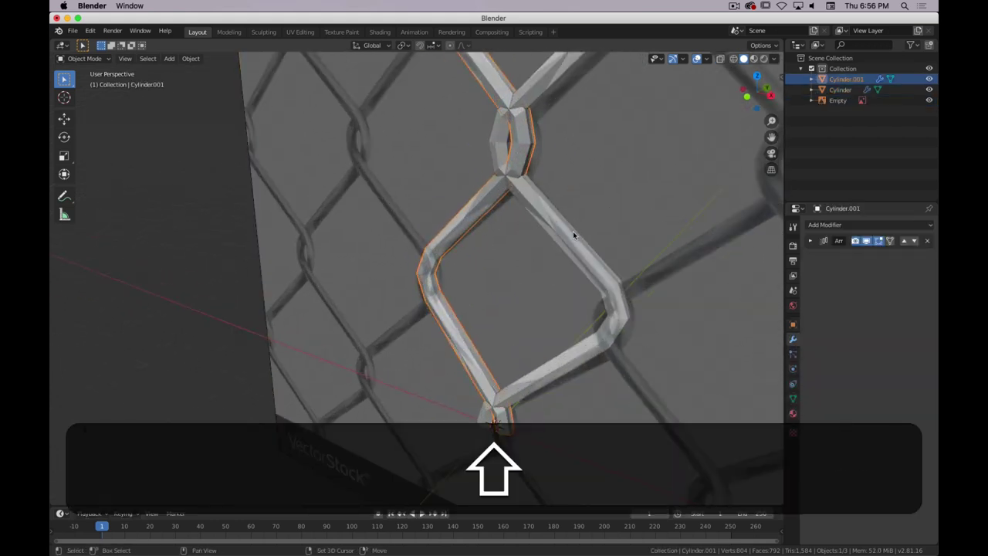
pyautogui.hotkey('ctrl', 'shift', 'z')
pyautogui.hotkey('ctrl', 'z')
pyautogui.hotkey('ctrl', 'shift', 'z')
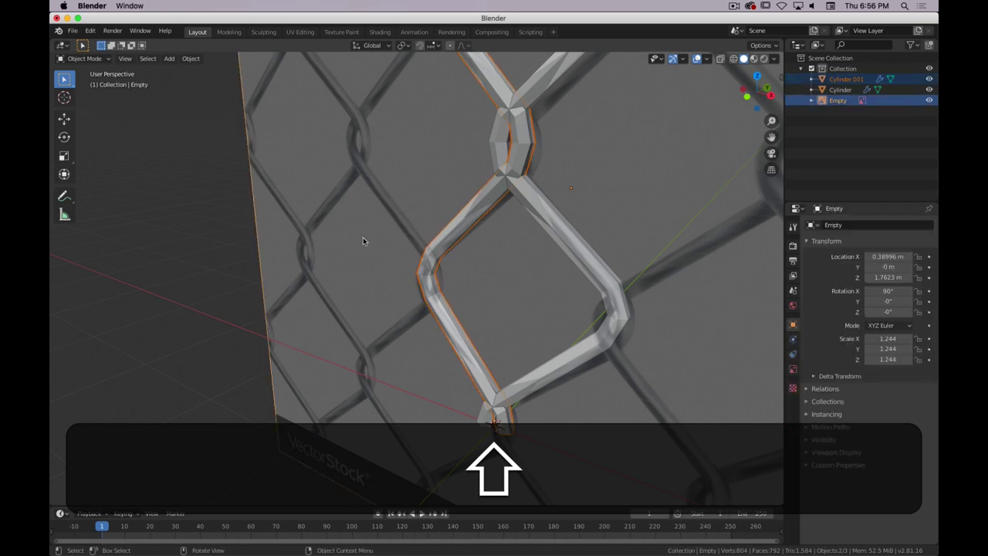
pyautogui.click(413, 251)
pyautogui.press('h')
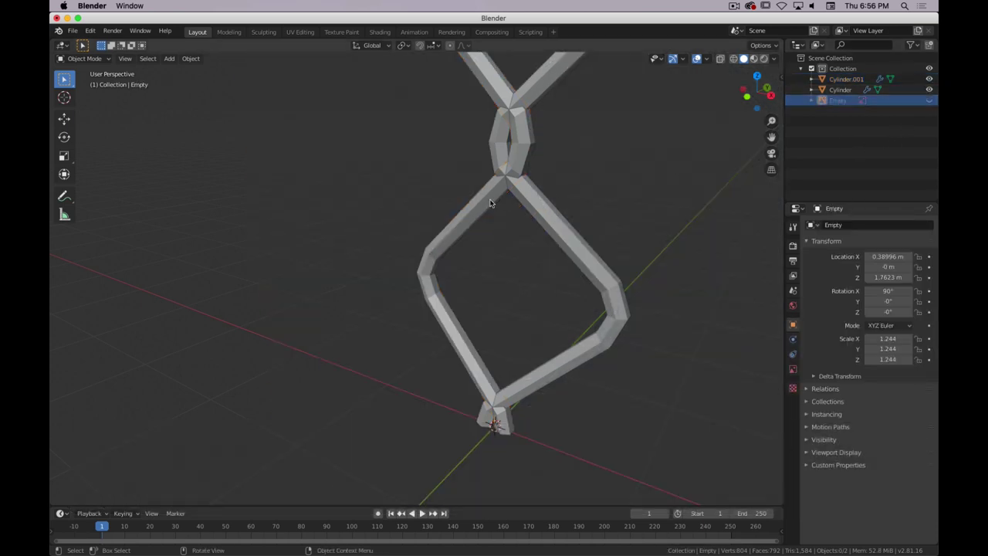
pyautogui.keyDown('shift'); pyautogui.click(536, 209); pyautogui.keyUp('shift')
pyautogui.moveTo(507, 260); pyautogui.dragTo(407, 239, button='middle')
# - Join Cylinder and Cylinder.001 into one Cylinder object with Object > Join
pyautogui.press('shift')
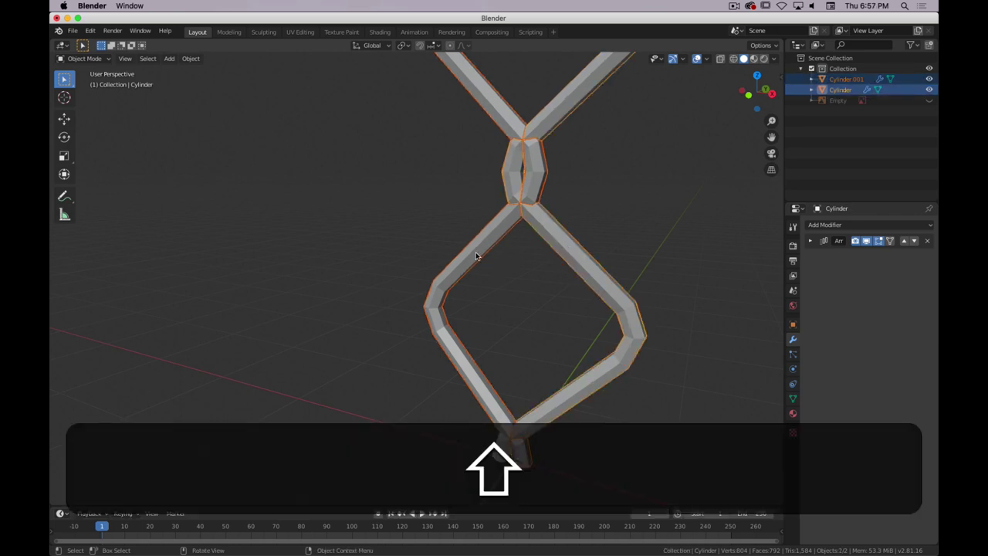
pyautogui.click(191, 59)
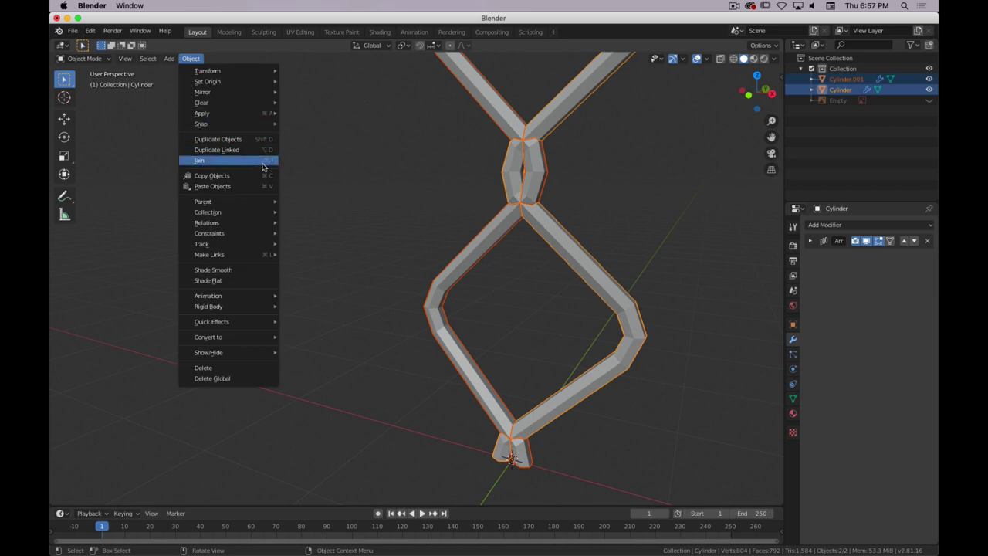
pyautogui.click(266, 167)
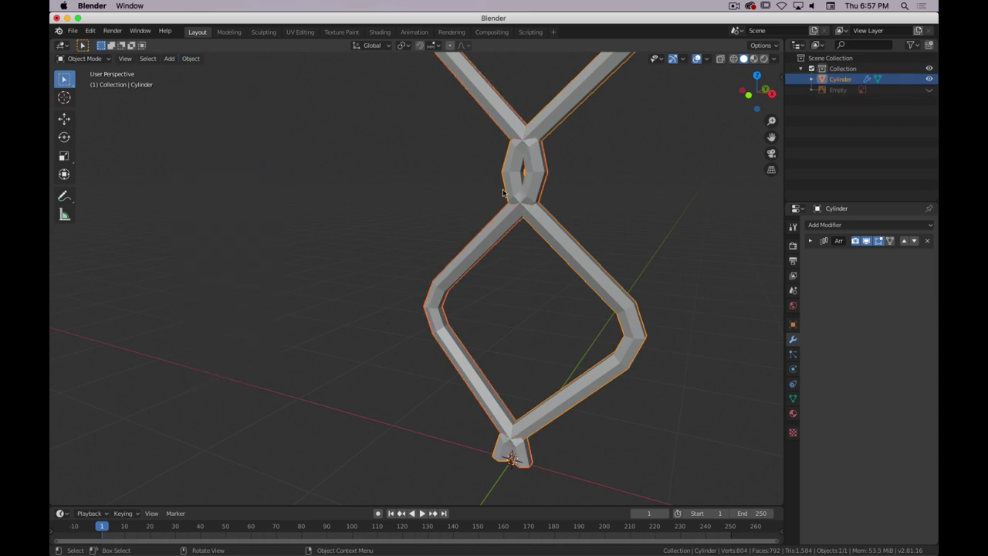
# - Enter Edit Mode on the joined wire and select the edge loop at the knot
pyautogui.press('Tab')
pyautogui.moveTo(531, 184); pyautogui.dragTo(513, 194, button='middle')
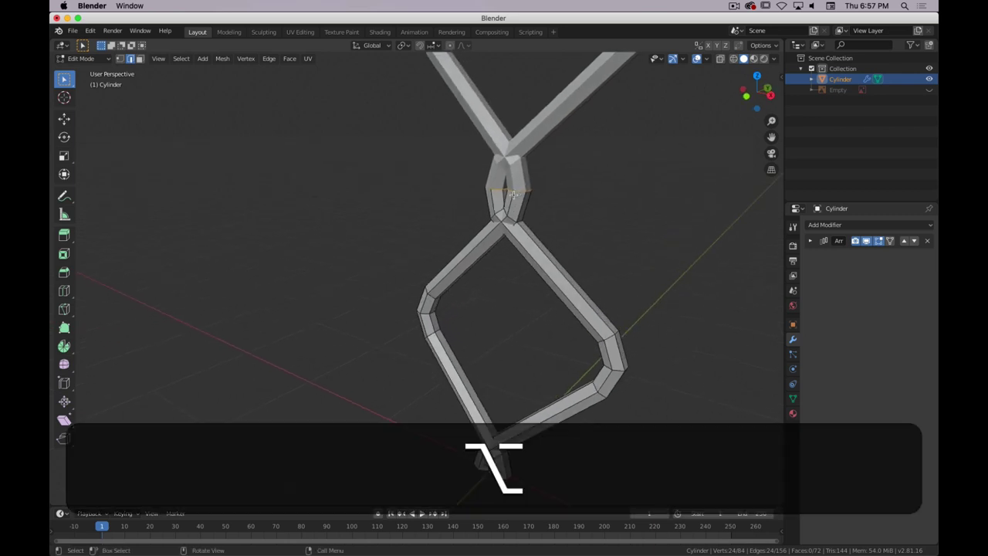
pyautogui.keyDown('alt'); pyautogui.click(503, 192); pyautogui.keyUp('alt')
pyautogui.press('g')
pyautogui.press('x')
pyautogui.rightClick(545, 207)
pyautogui.press('g')
pyautogui.press('y')
pyautogui.rightClick(540, 215)
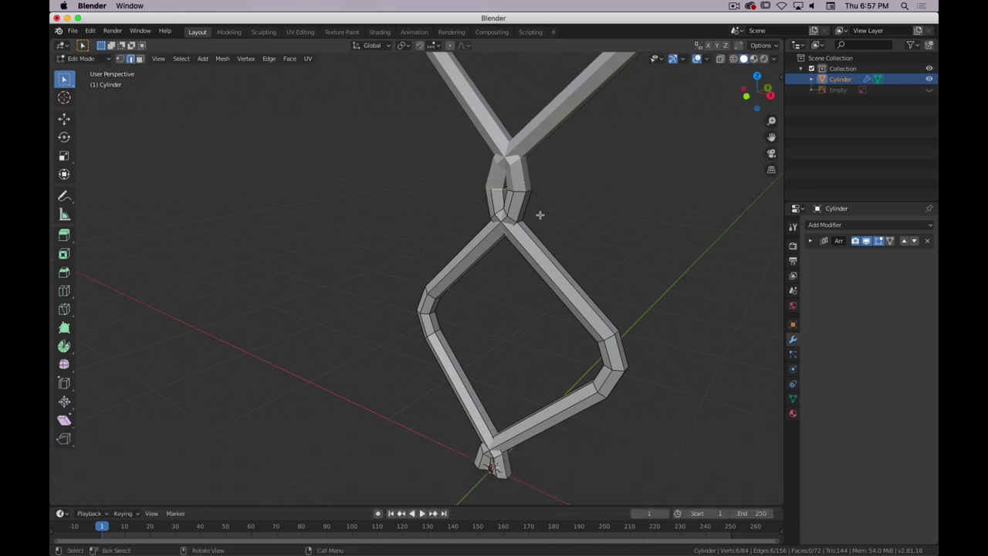
# - Shift the upper and lower joint edge loops 0.0884 m along Y
pyautogui.click(811, 241)
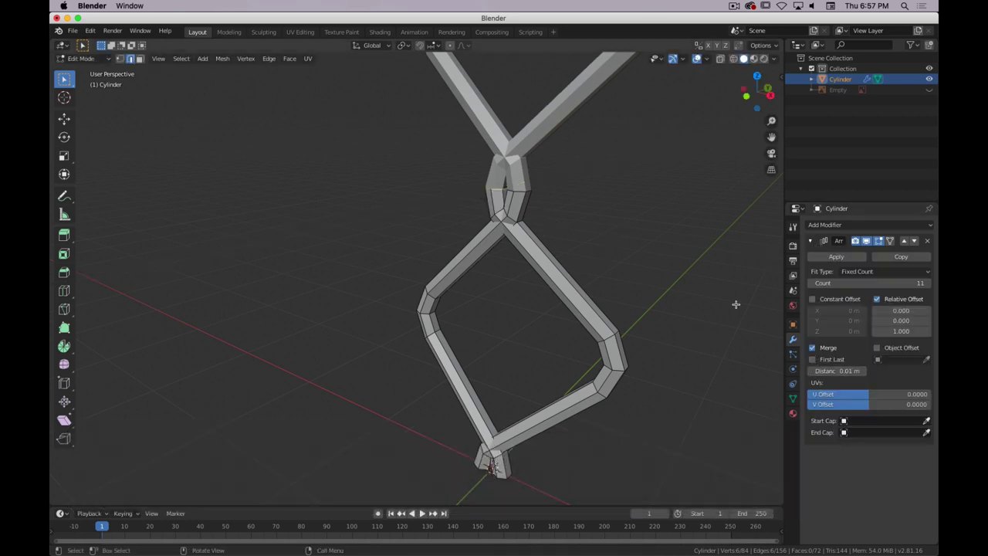
pyautogui.keyDown('alt'); pyautogui.keyDown('shift'); pyautogui.click(480, 467); pyautogui.keyUp('shift'); pyautogui.keyUp('alt')
pyautogui.press('g')
pyautogui.press('y')
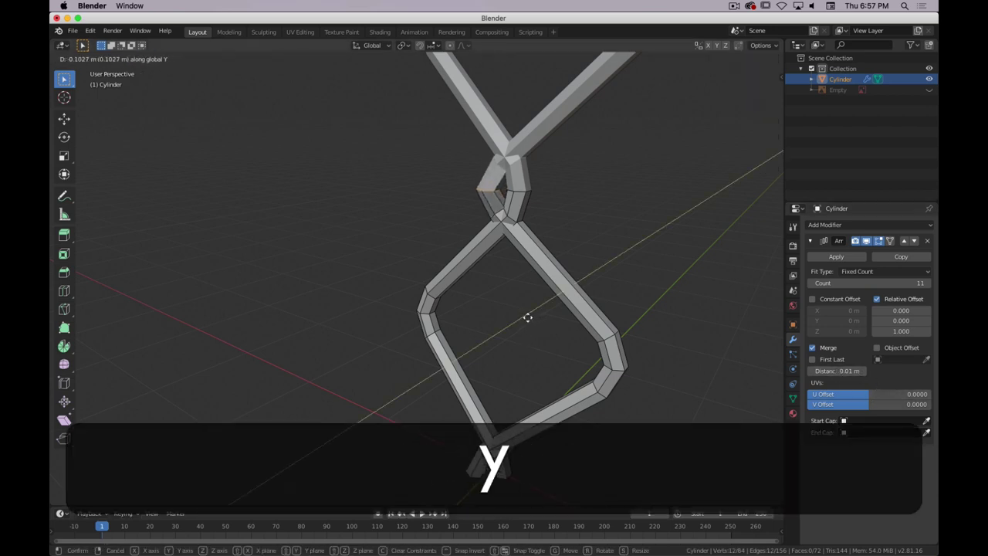
pyautogui.click(528, 317)
pyautogui.keyDown('alt'); pyautogui.click(501, 216); pyautogui.keyUp('alt')
pyautogui.keyDown('alt'); pyautogui.keyDown('shift'); pyautogui.click(480, 469); pyautogui.keyUp('shift'); pyautogui.keyUp('alt')
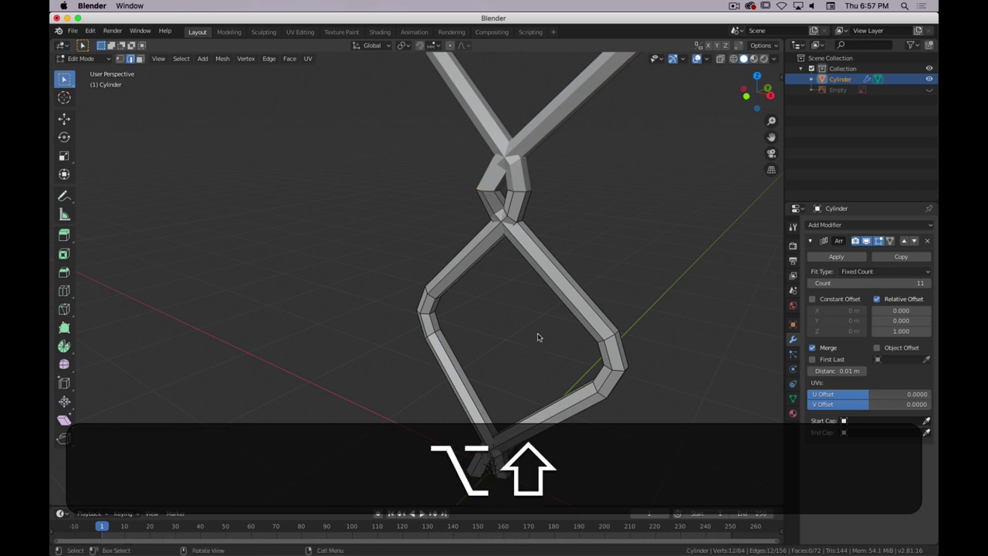
pyautogui.press('g')
pyautogui.press('y')
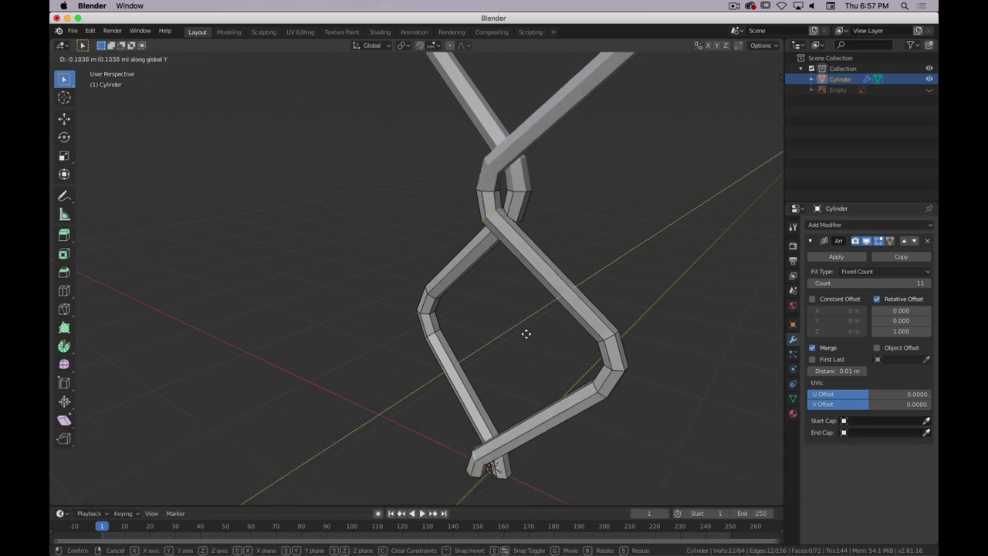
pyautogui.click(527, 333)
# - Select further crossing edge loops and shift them 0.0209 m along Y
pyautogui.moveTo(508, 478); pyautogui.dragTo(414, 459, button='middle')
pyautogui.keyDown('alt'); pyautogui.click(405, 429); pyautogui.keyUp('alt')
pyautogui.keyDown('alt'); pyautogui.click(410, 436); pyautogui.keyUp('alt')
pyautogui.keyDown('alt'); pyautogui.click(424, 430); pyautogui.keyUp('alt')
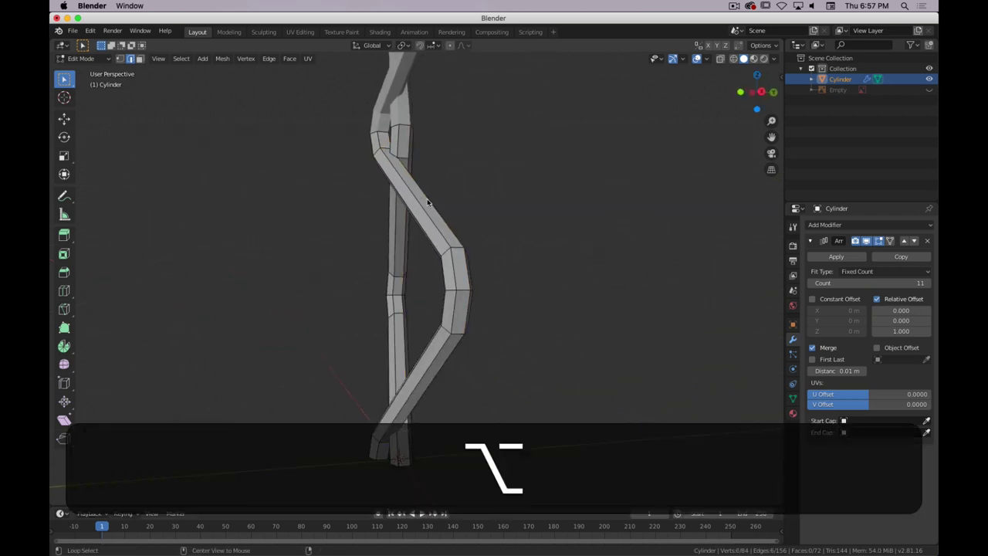
pyautogui.keyDown('alt'); pyautogui.keyDown('shift'); pyautogui.click(401, 160); pyautogui.keyUp('shift'); pyautogui.keyUp('alt')
pyautogui.hotkey('shift', 'alt', 'g')
pyautogui.press('y')
pyautogui.click(464, 221)
pyautogui.moveTo(448, 190); pyautogui.dragTo(461, 200, button='middle')
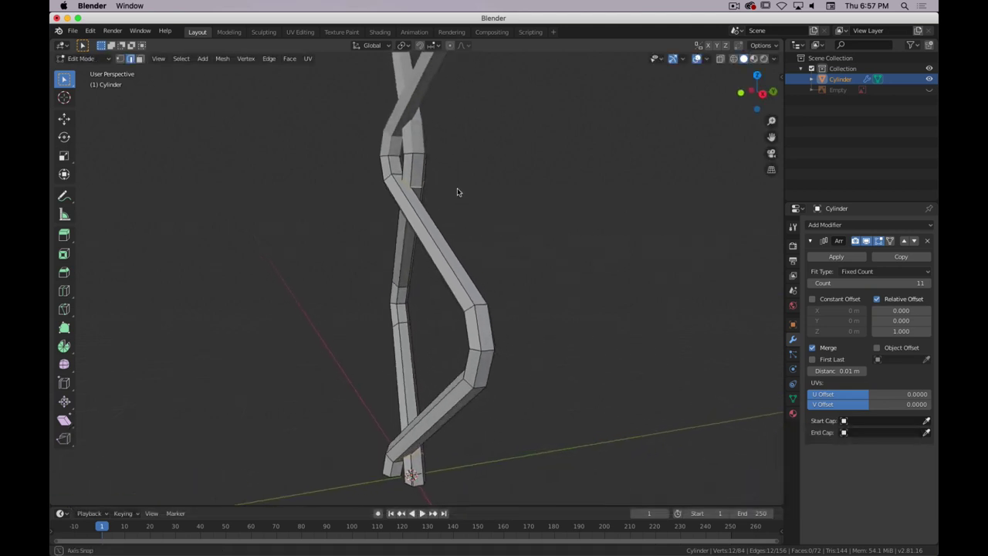
pyautogui.press('g')
pyautogui.press('y')
pyautogui.click(465, 203)
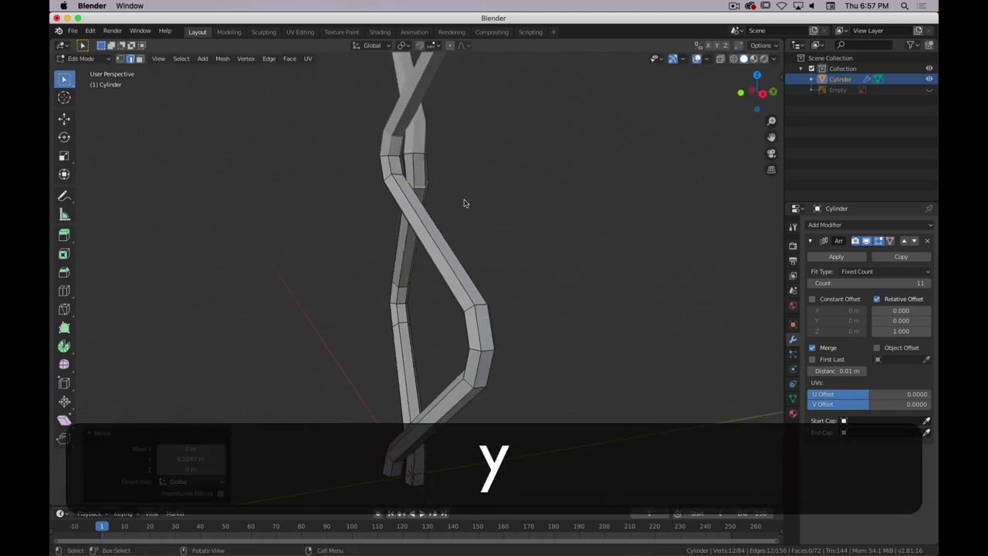
pyautogui.keyDown('alt'); pyautogui.click(420, 156); pyautogui.keyUp('alt')
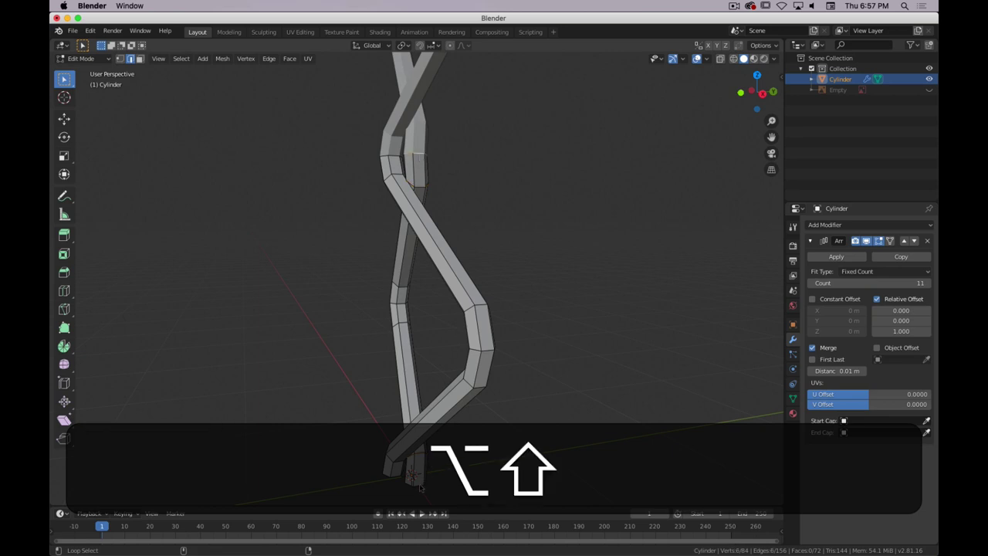
pyautogui.hotkey('alt', 'shift', 'g')
pyautogui.press('y')
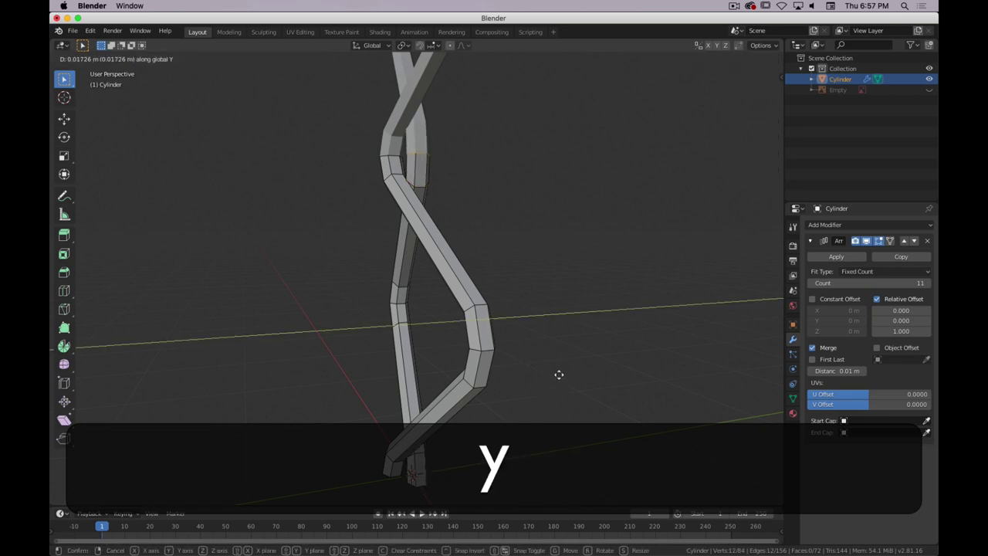
pyautogui.click(559, 374)
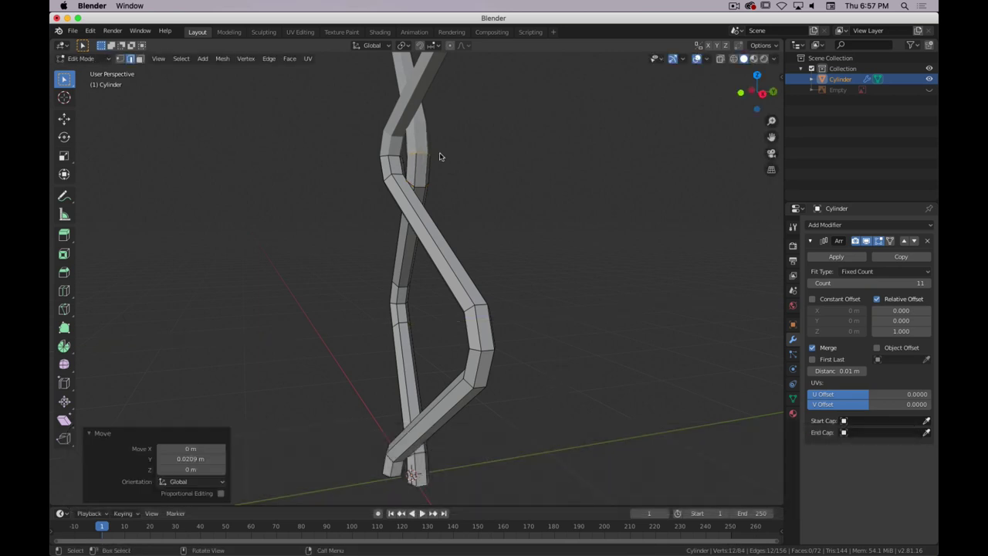
pyautogui.moveTo(465, 456); pyautogui.dragTo(453, 294, button='middle')
pyautogui.moveTo(474, 367); pyautogui.dragTo(525, 375, button='middle')
# - Add a second Array modifier and lower its Relative Offset X to 0.800 so the wires interlock
pyautogui.scroll(-3, 527, 372)
pyautogui.scroll(3, 526, 372)
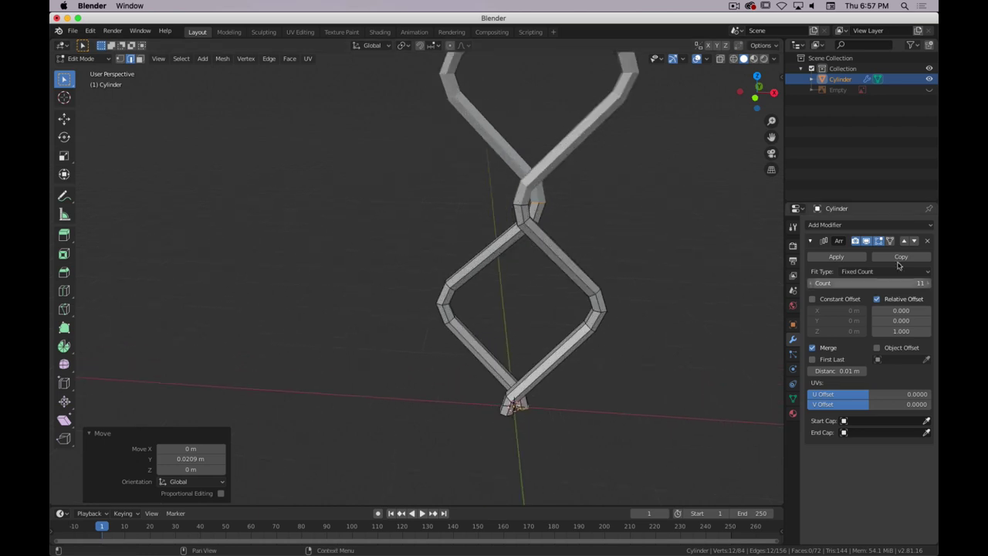
pyautogui.click(811, 241)
pyautogui.click(825, 225)
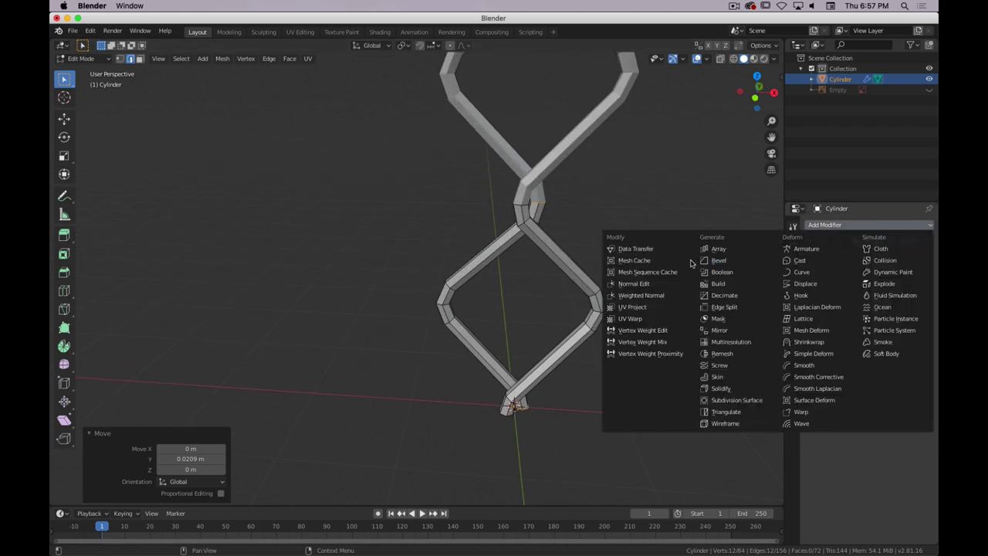
pyautogui.click(711, 252)
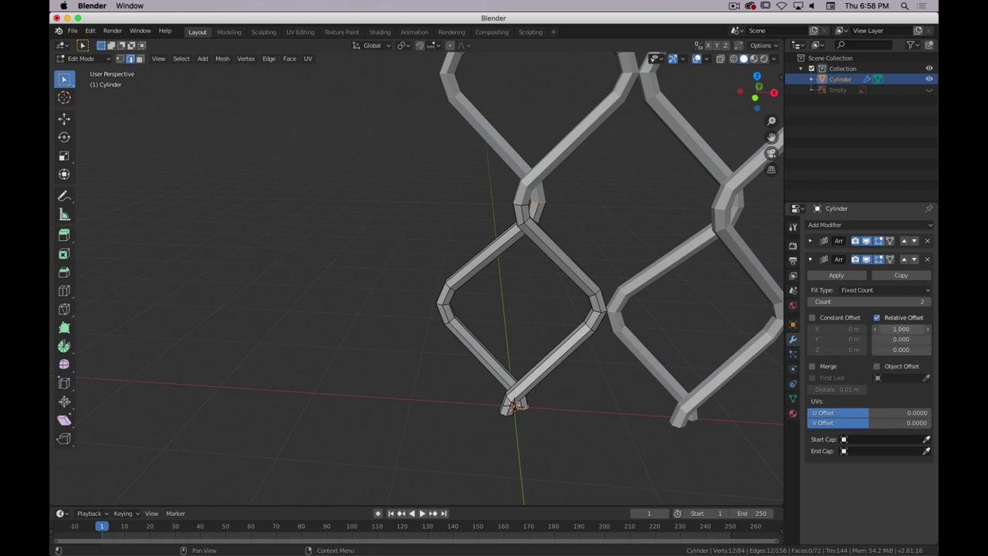
pyautogui.moveTo(901, 329); pyautogui.dragTo(885, 329)
pyautogui.moveTo(533, 270)
pyautogui.mouseDown(button='middle')
pyautogui.moveTo(523, 270)
pyautogui.moveTo(531, 267)
pyautogui.mouseUp(button='middle')
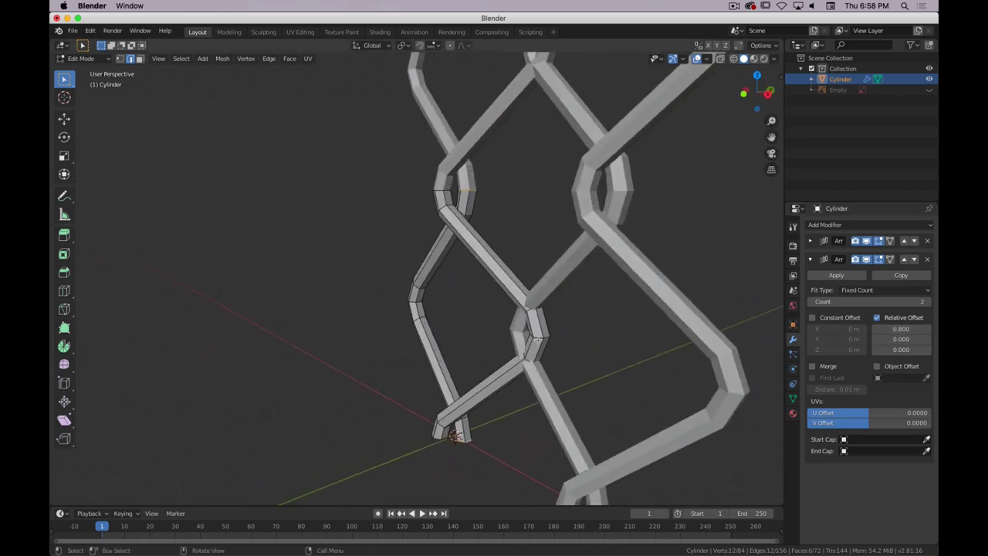
# - Push the selected joint rings and the crossing-bend ring along Y
pyautogui.press('alt')
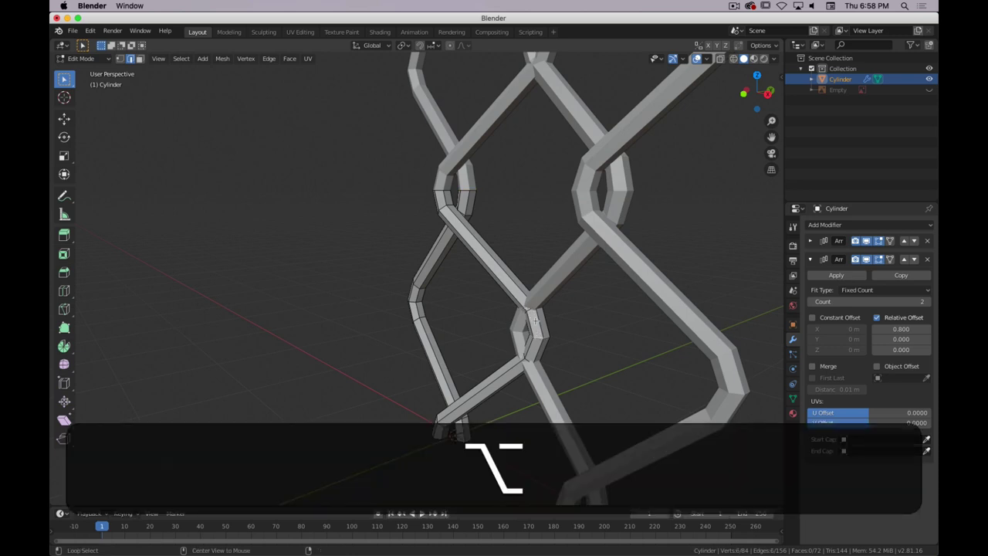
pyautogui.press('shift')
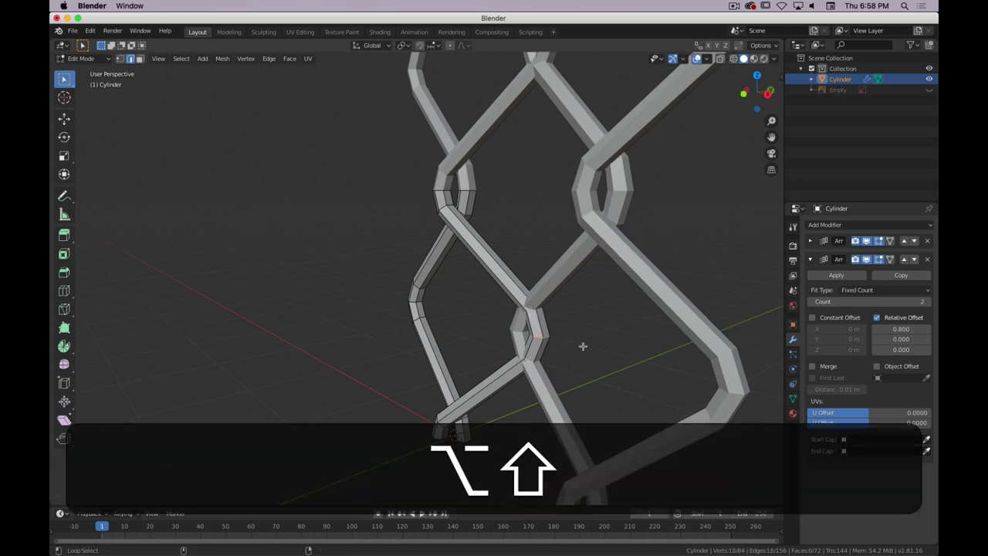
pyautogui.press('g')
pyautogui.press('y')
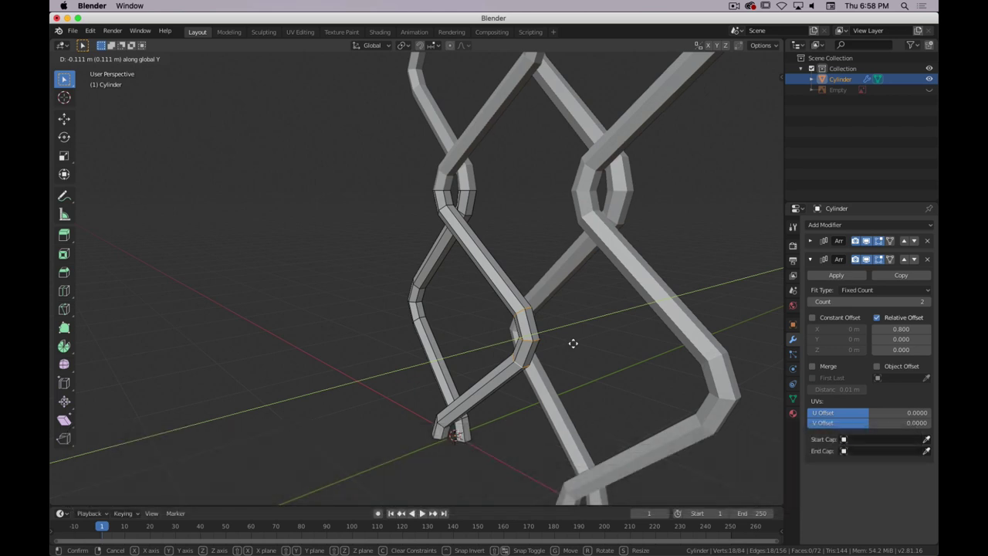
pyautogui.click(576, 354)
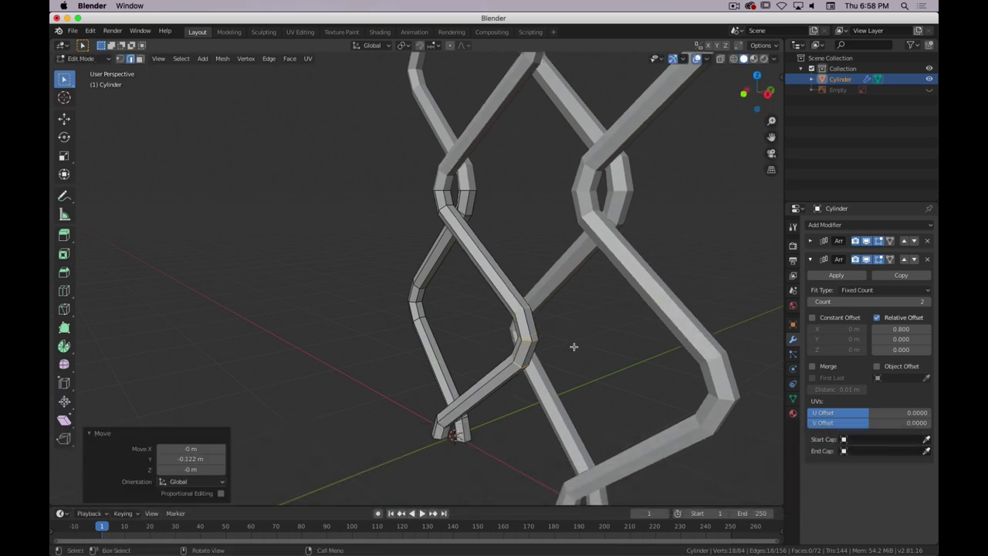
pyautogui.moveTo(576, 354); pyautogui.dragTo(548, 348, button='middle')
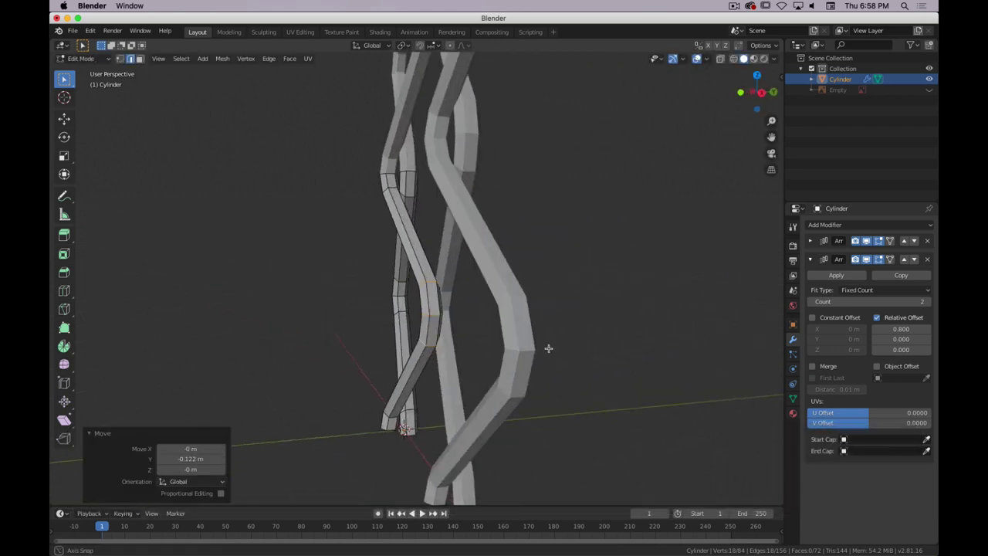
pyautogui.keyDown('alt'); pyautogui.click(455, 324); pyautogui.keyUp('alt')
pyautogui.press('g')
pyautogui.press('y')
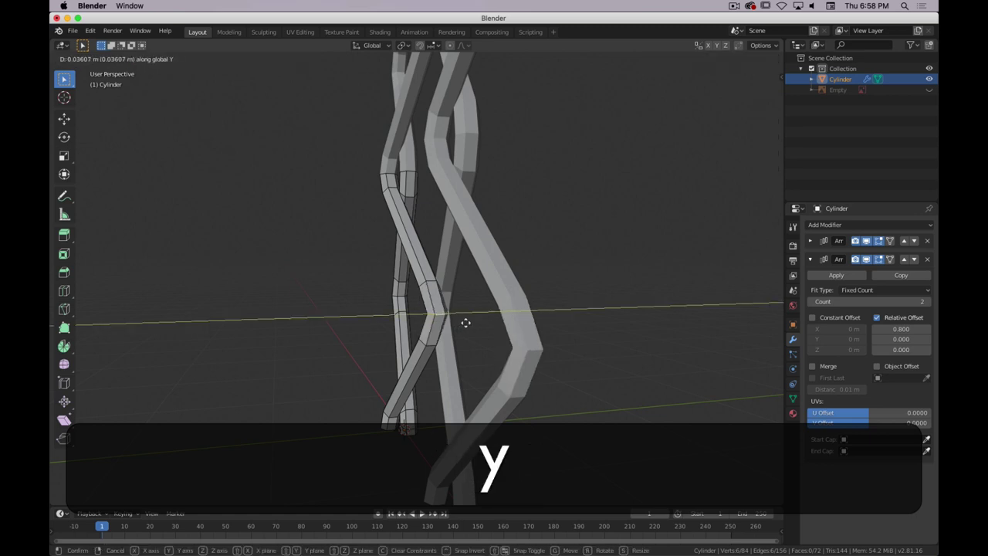
pyautogui.click(433, 345)
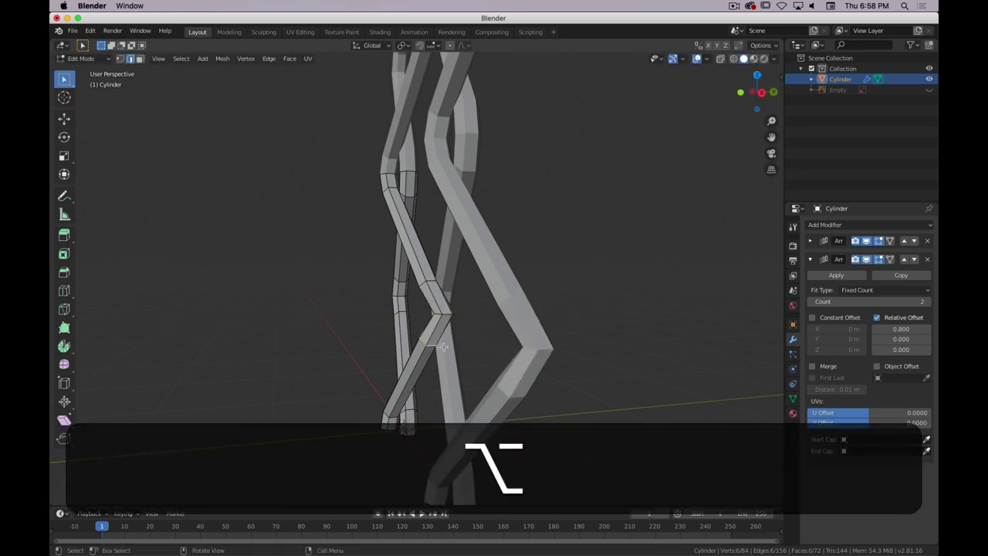
pyautogui.hotkey('alt', 'g')
pyautogui.press('x')
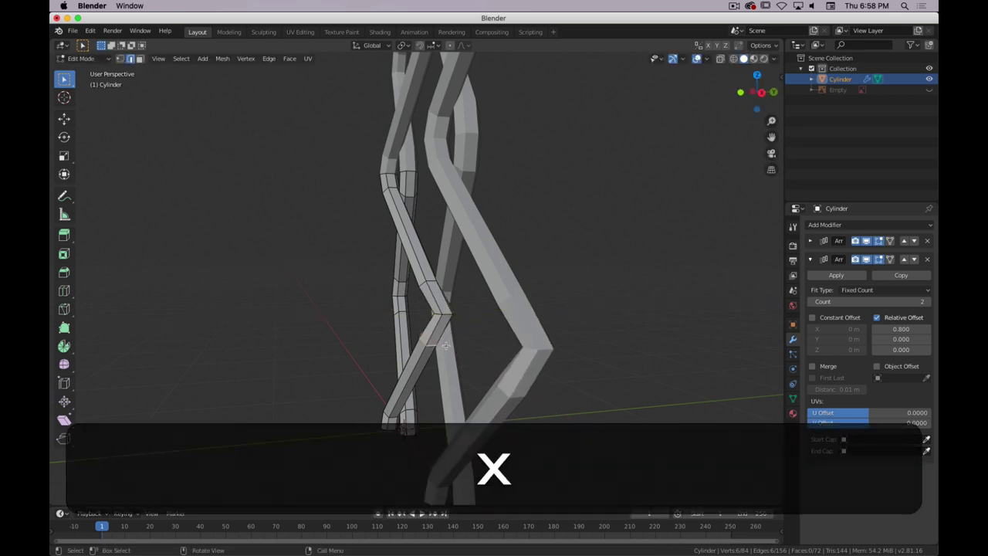
pyautogui.press('y')
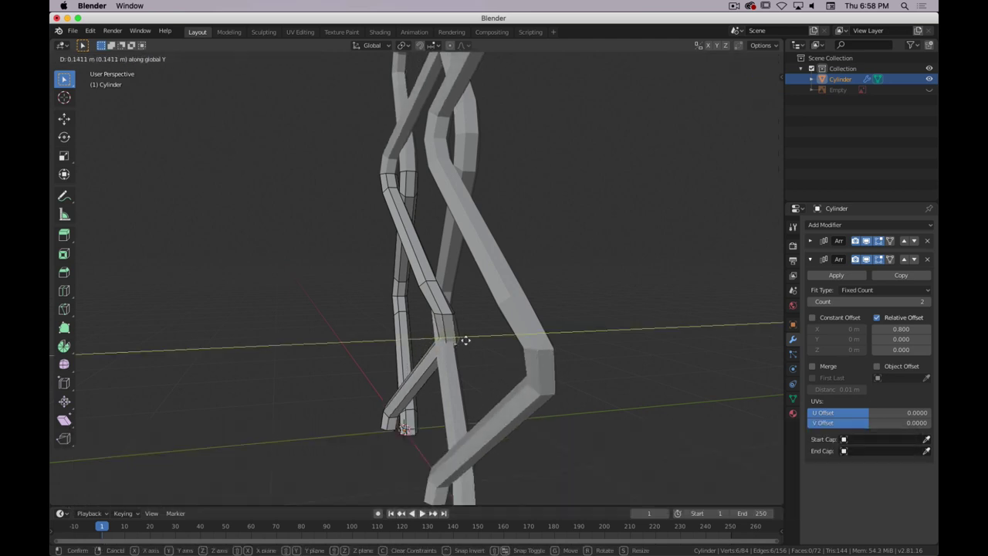
pyautogui.click(465, 340)
# - Shift three more wire rings at successive bends slightly along Y
pyautogui.press('alt')
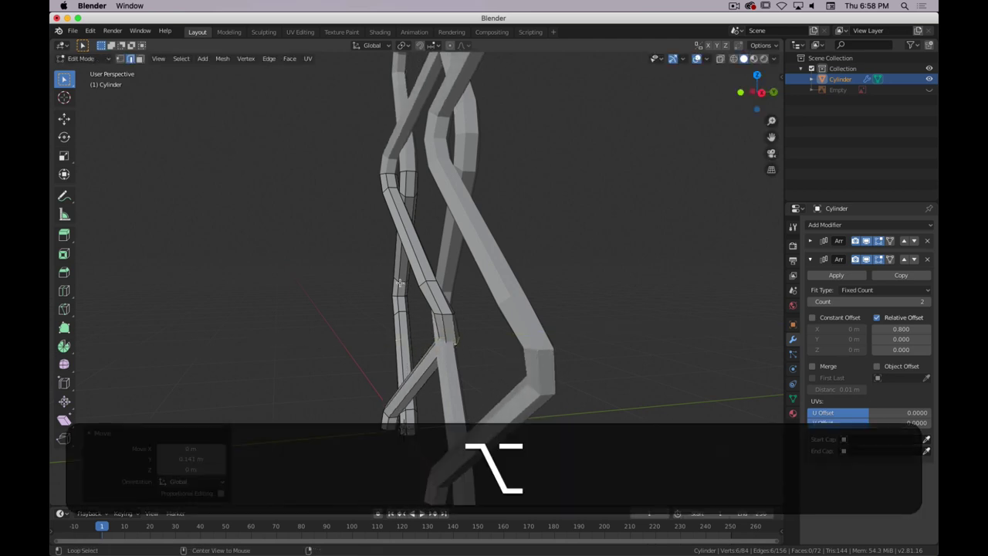
pyautogui.keyDown('alt'); pyautogui.click(399, 282); pyautogui.keyUp('alt')
pyautogui.press('g')
pyautogui.press('y')
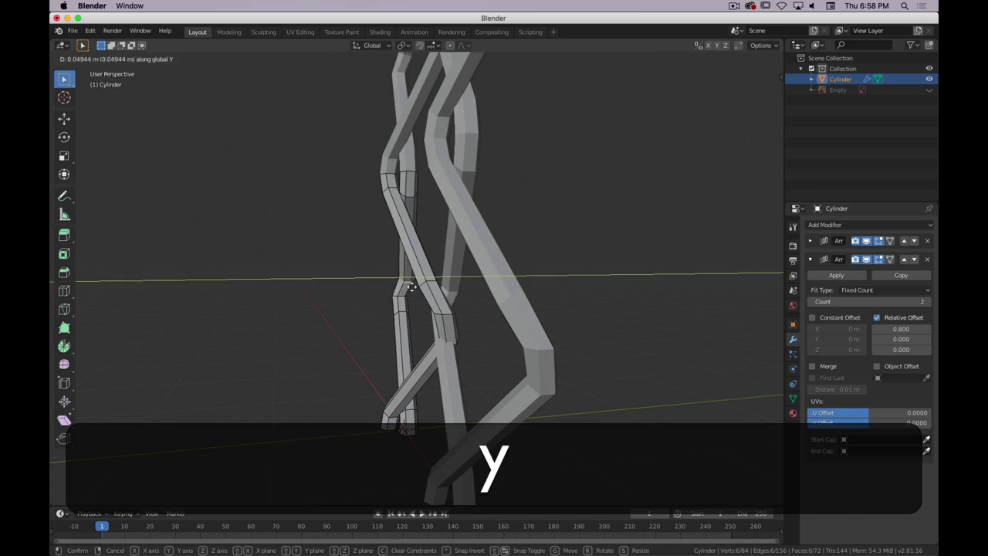
pyautogui.click(406, 292)
pyautogui.keyDown('alt'); pyautogui.click(403, 300); pyautogui.keyUp('alt')
pyautogui.press('g')
pyautogui.press('y')
pyautogui.click(403, 300)
pyautogui.keyDown('alt'); pyautogui.click(407, 311); pyautogui.keyUp('alt')
pyautogui.press('g')
pyautogui.press('y')
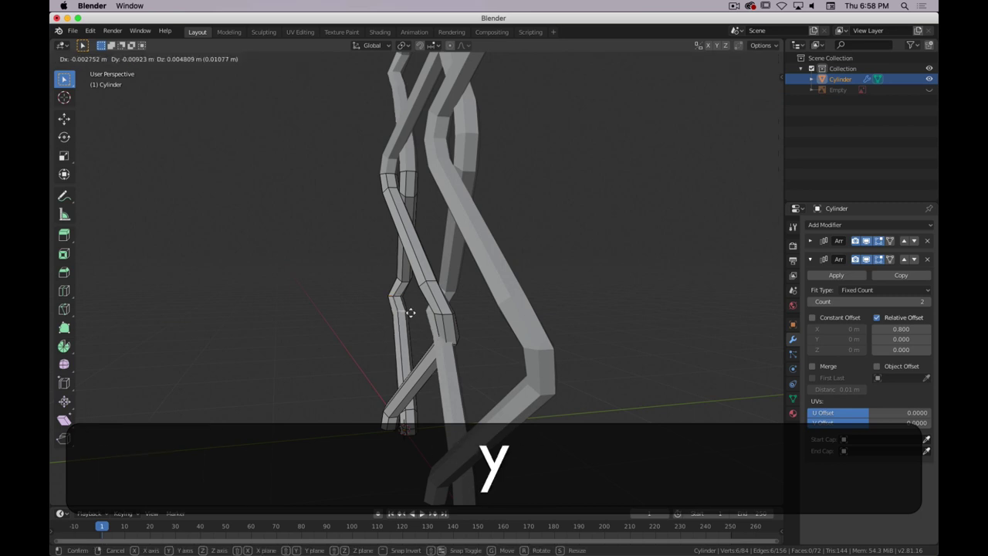
pyautogui.click(401, 312)
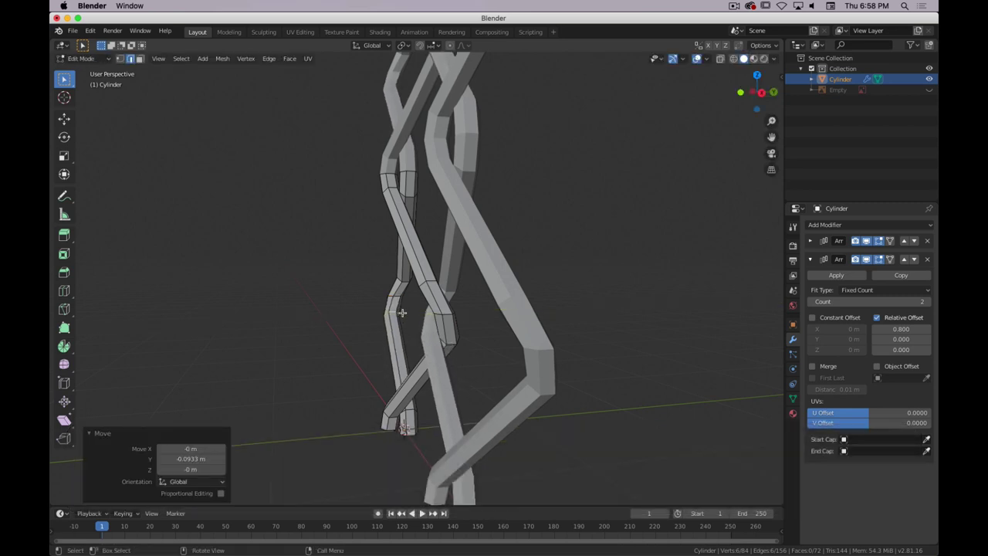
pyautogui.moveTo(402, 312); pyautogui.dragTo(494, 230, button='middle')
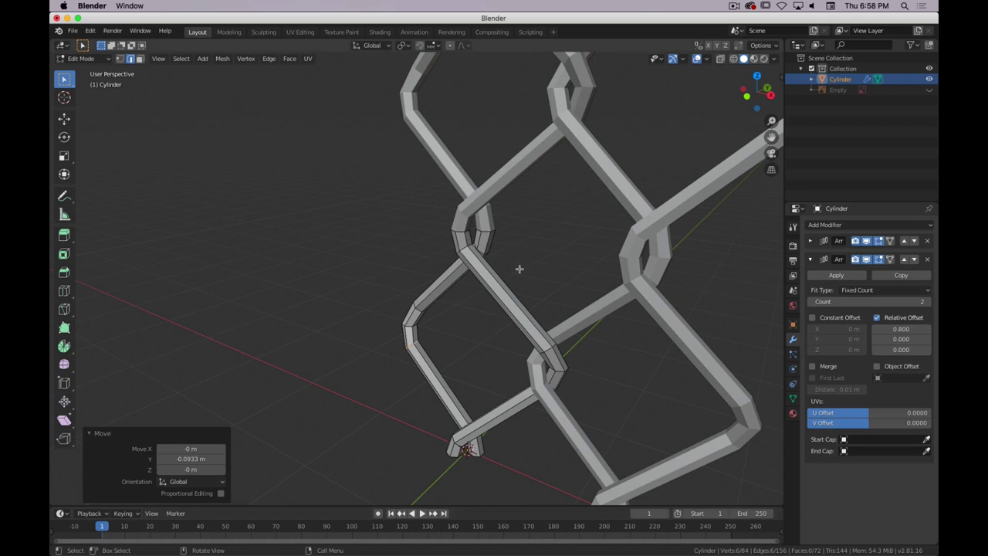
# - Move the upper and bottom joint rings along Y to clear the neighbouring wire
pyautogui.moveTo(505, 260); pyautogui.dragTo(463, 238, button='middle')
pyautogui.keyDown('alt'); pyautogui.click(413, 213); pyautogui.keyUp('alt')
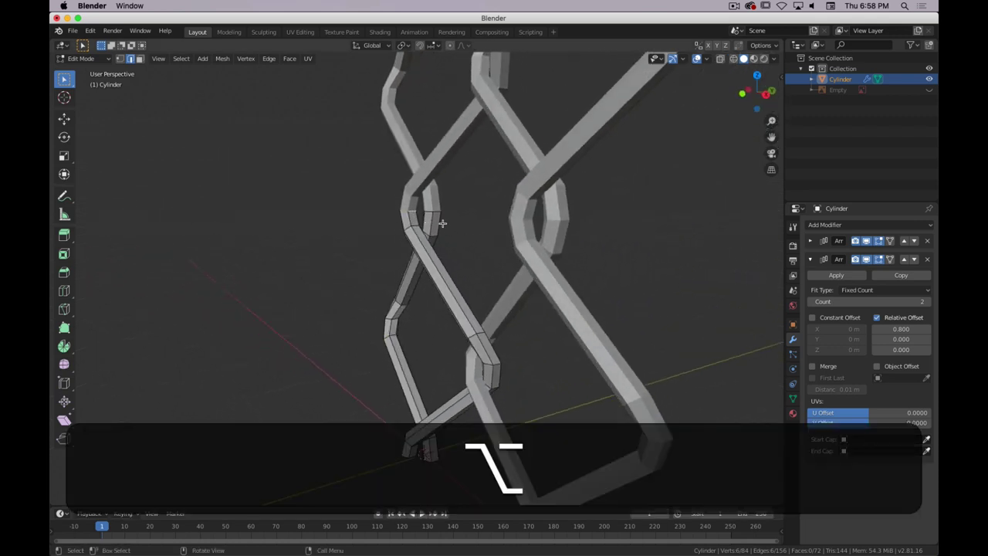
pyautogui.press('g')
pyautogui.press('y')
pyautogui.click(445, 222)
pyautogui.press('g')
pyautogui.press('y')
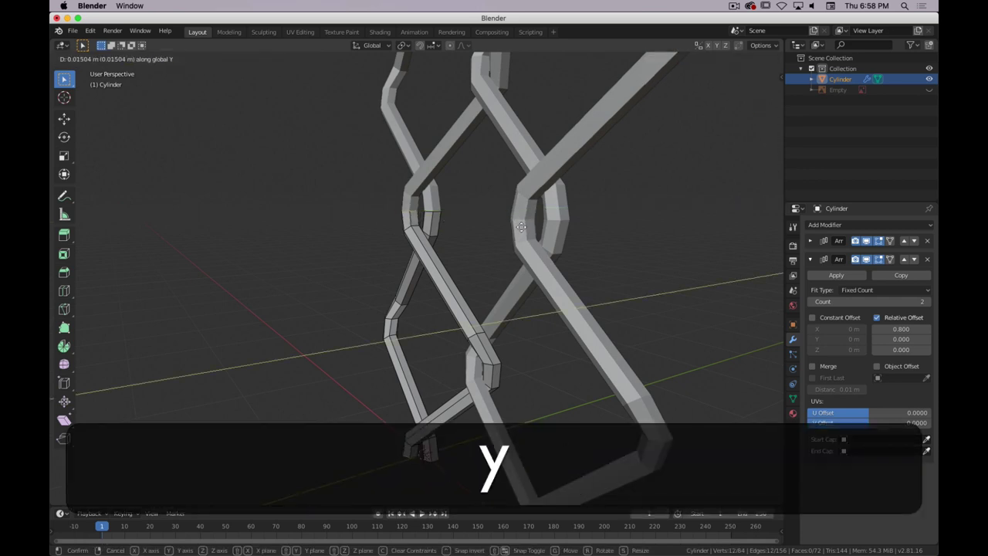
pyautogui.click(497, 198)
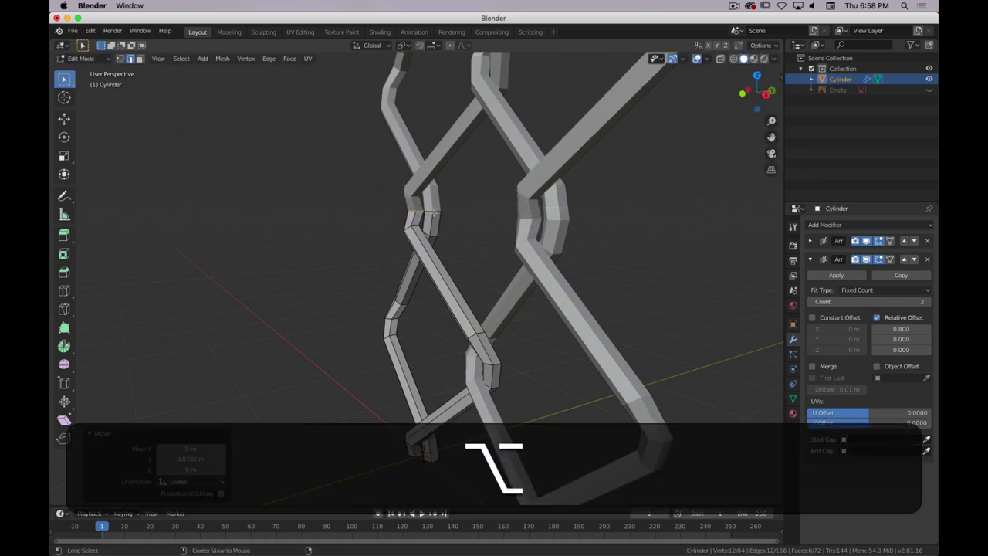
pyautogui.keyDown('alt'); pyautogui.click(431, 451); pyautogui.keyUp('alt')
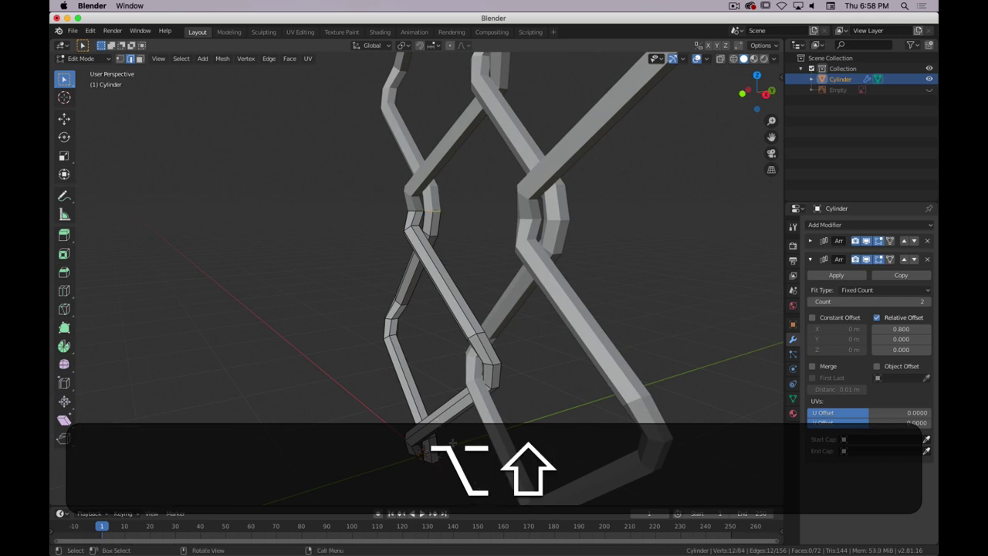
pyautogui.press('g')
pyautogui.press('y')
pyautogui.click(444, 440)
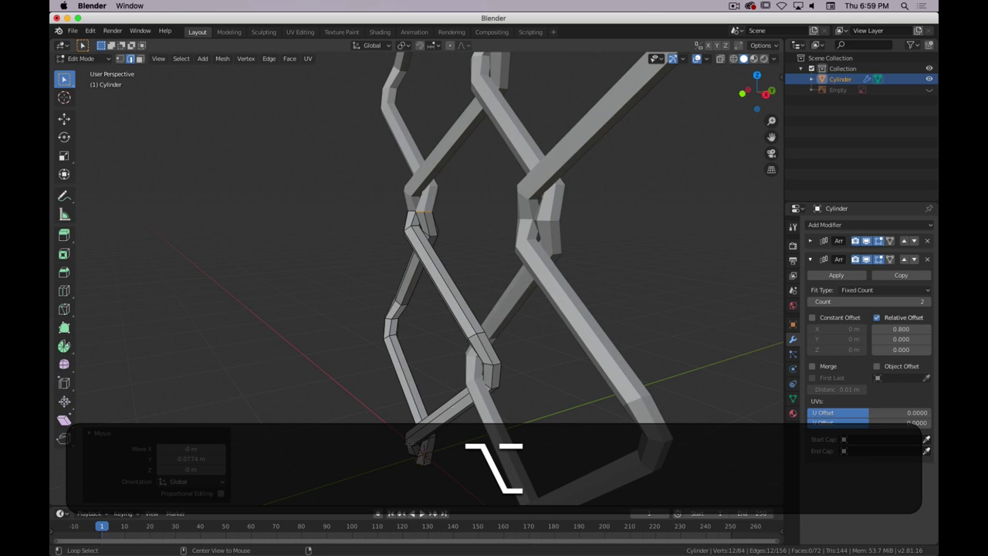
# - Readjust the upper joint ring along Y, finishing with a 0.164 m shift
pyautogui.keyDown('alt'); pyautogui.click(423, 206); pyautogui.keyUp('alt')
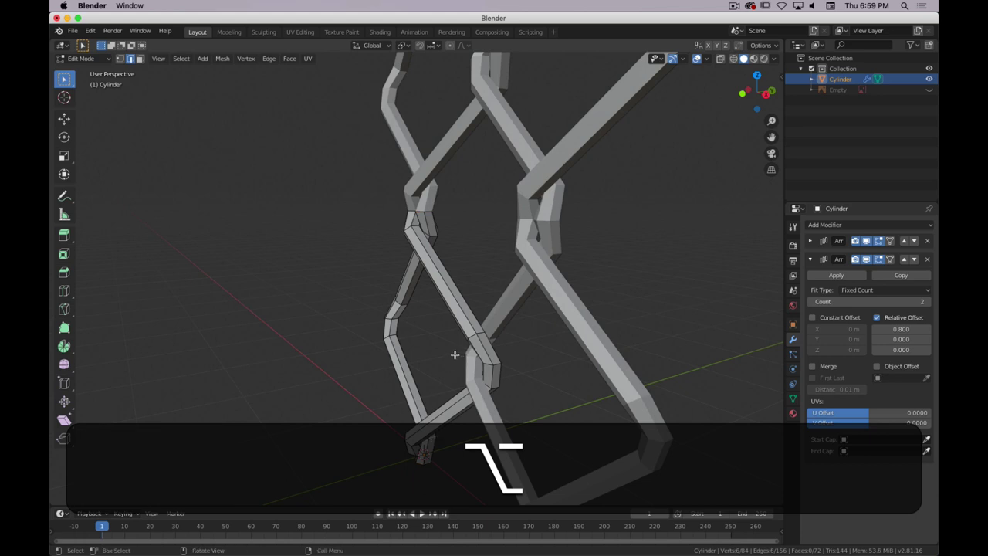
pyautogui.press('g')
pyautogui.press('y')
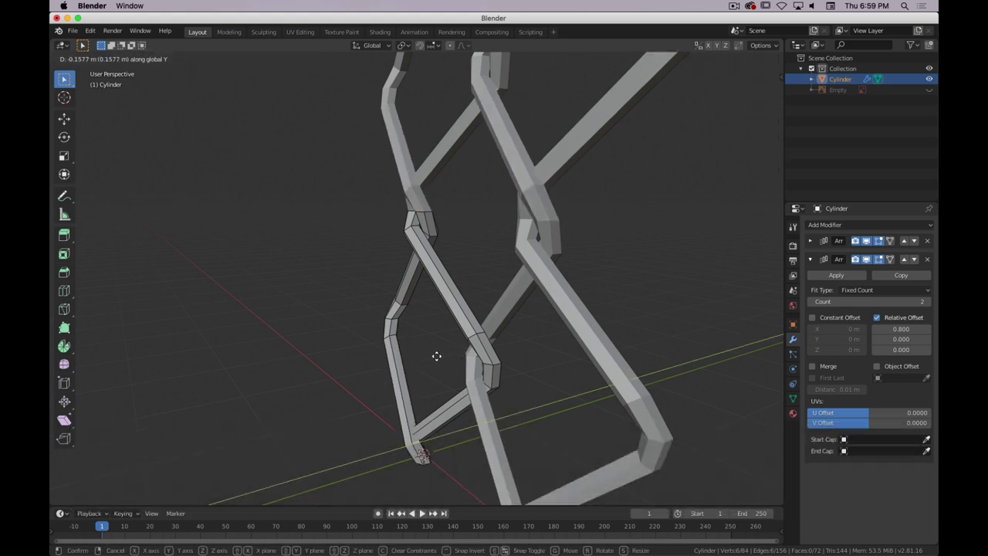
pyautogui.click(438, 355)
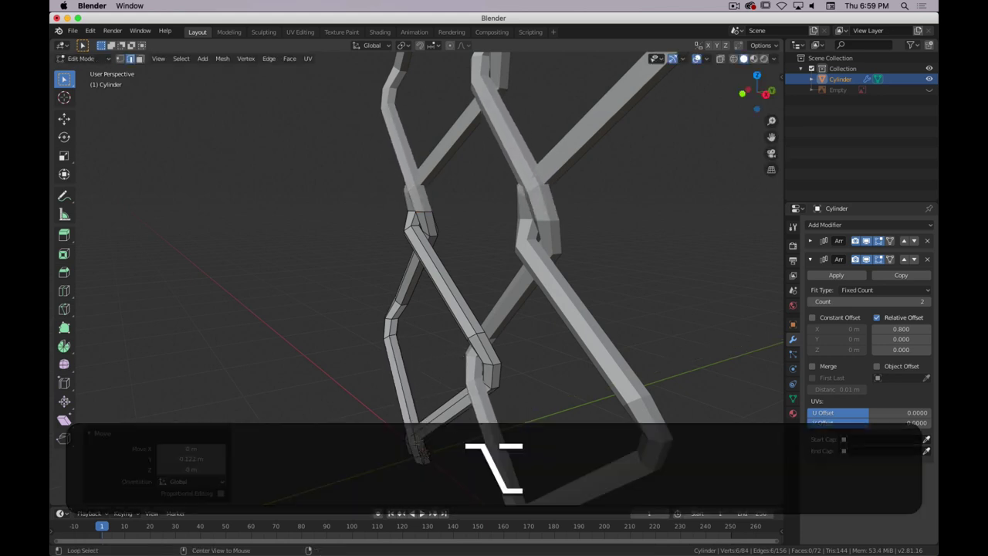
pyautogui.moveTo(421, 454); pyautogui.dragTo(503, 333, button='middle')
pyautogui.press('g')
pyautogui.press('y')
pyautogui.click(494, 425)
# - Raise the second Array modifier's Count from 2 to 79, then return to Edit Mode
pyautogui.scroll(-5, 549, 348)
pyautogui.press('Tab')
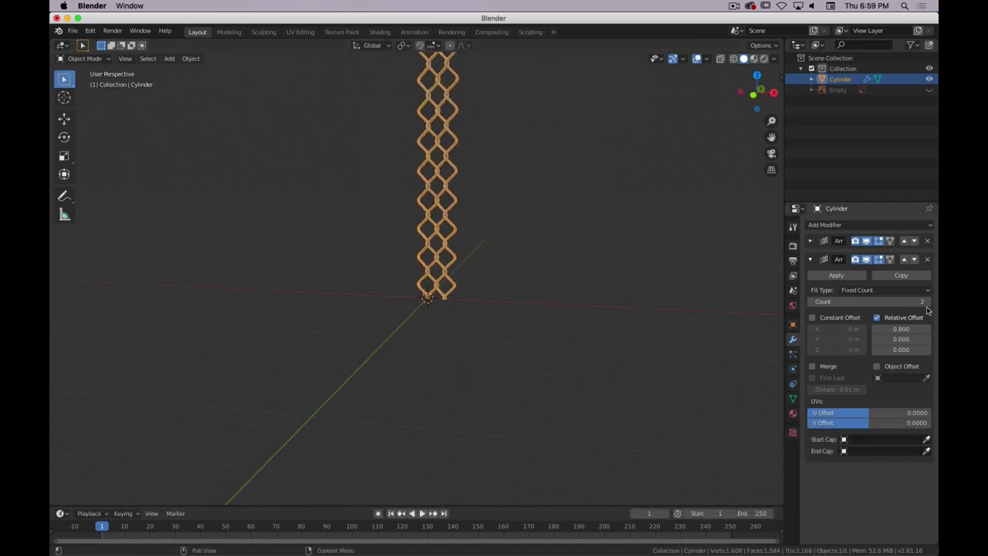
pyautogui.moveTo(928, 308)
pyautogui.mouseDown()
pyautogui.moveTo(965, 308)
pyautogui.moveTo(866, 302)
pyautogui.moveTo(911, 302)
pyautogui.mouseUp()
pyautogui.scroll(-3, 463, 309)
pyautogui.keyDown('shift'); pyautogui.moveTo(538, 295); pyautogui.dragTo(452, 311, button='middle'); pyautogui.keyUp('shift')
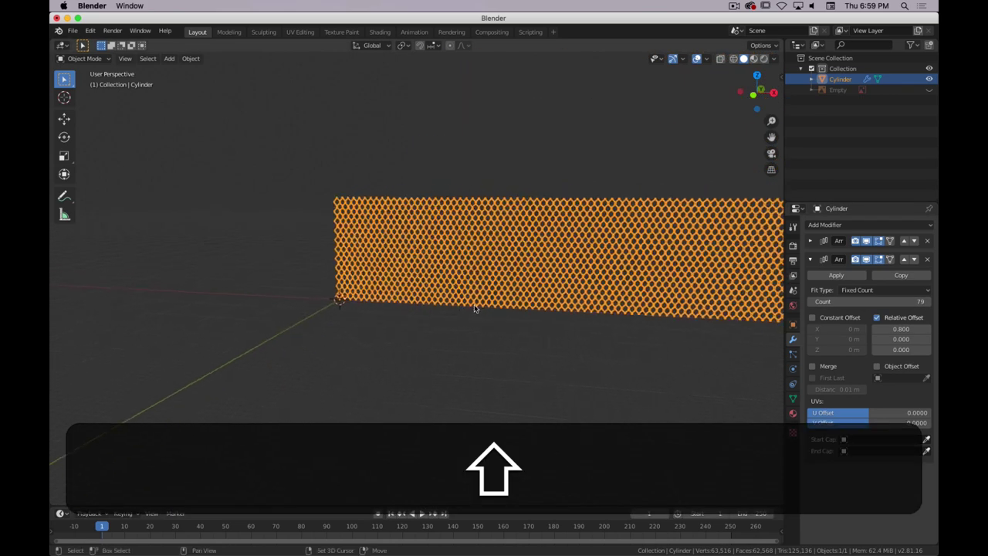
pyautogui.keyDown('alt'); pyautogui.middleClick(456, 330); pyautogui.keyUp('alt')
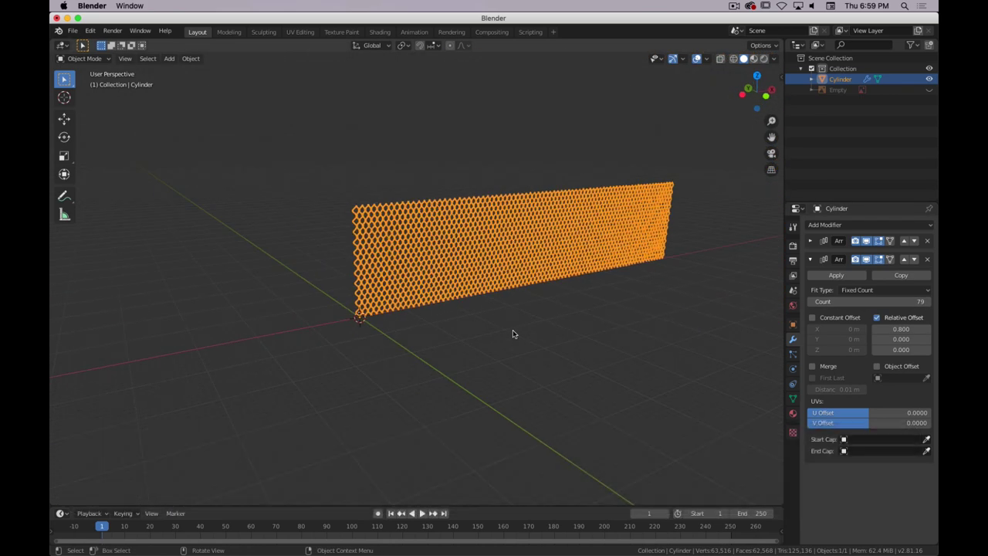
pyautogui.moveTo(513, 332); pyautogui.dragTo(468, 316, button='middle')
pyautogui.scroll(5, 426, 259)
pyautogui.moveTo(426, 259); pyautogui.dragTo(220, 303, button='middle')
pyautogui.press('Tab')
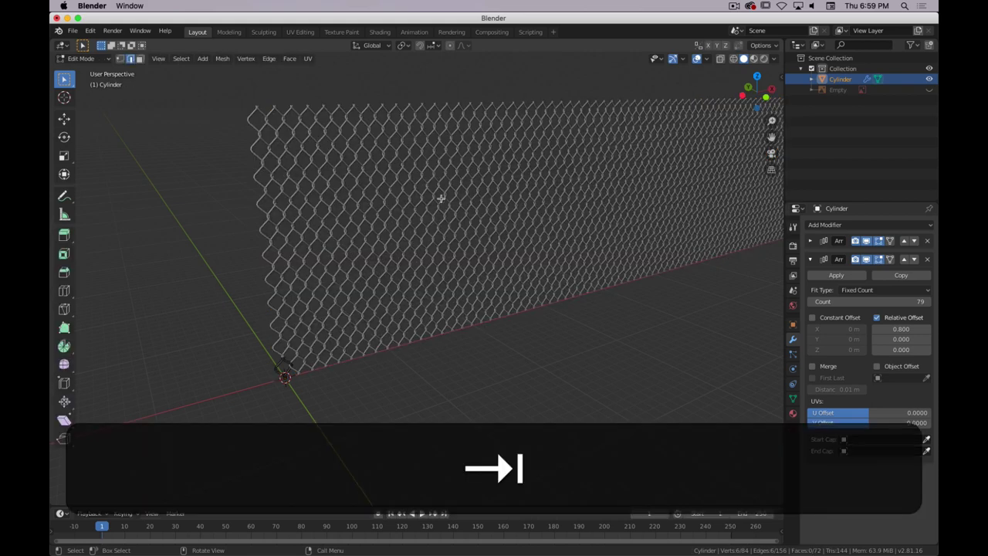
pyautogui.moveTo(441, 198); pyautogui.dragTo(443, 251, button='middle')
pyautogui.scroll(3, 445, 194)
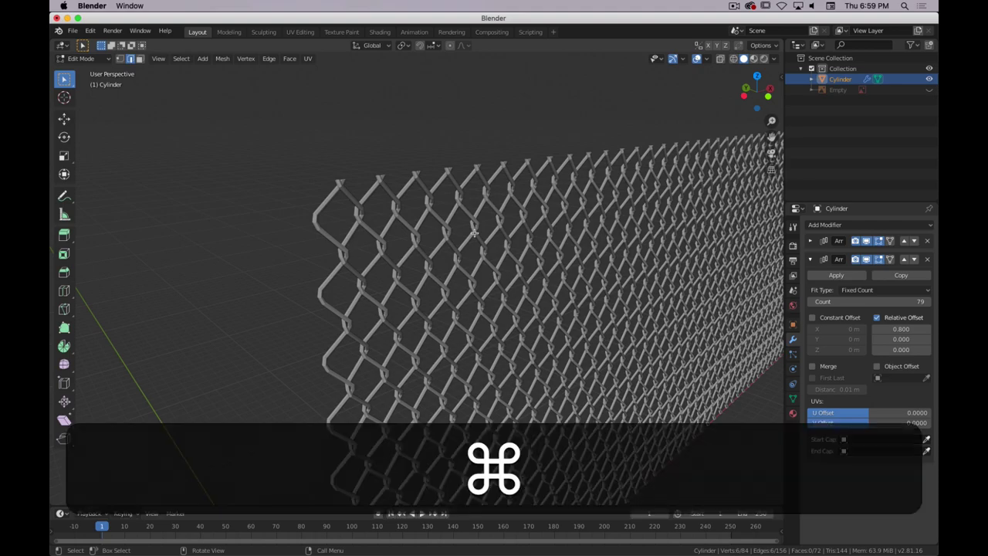